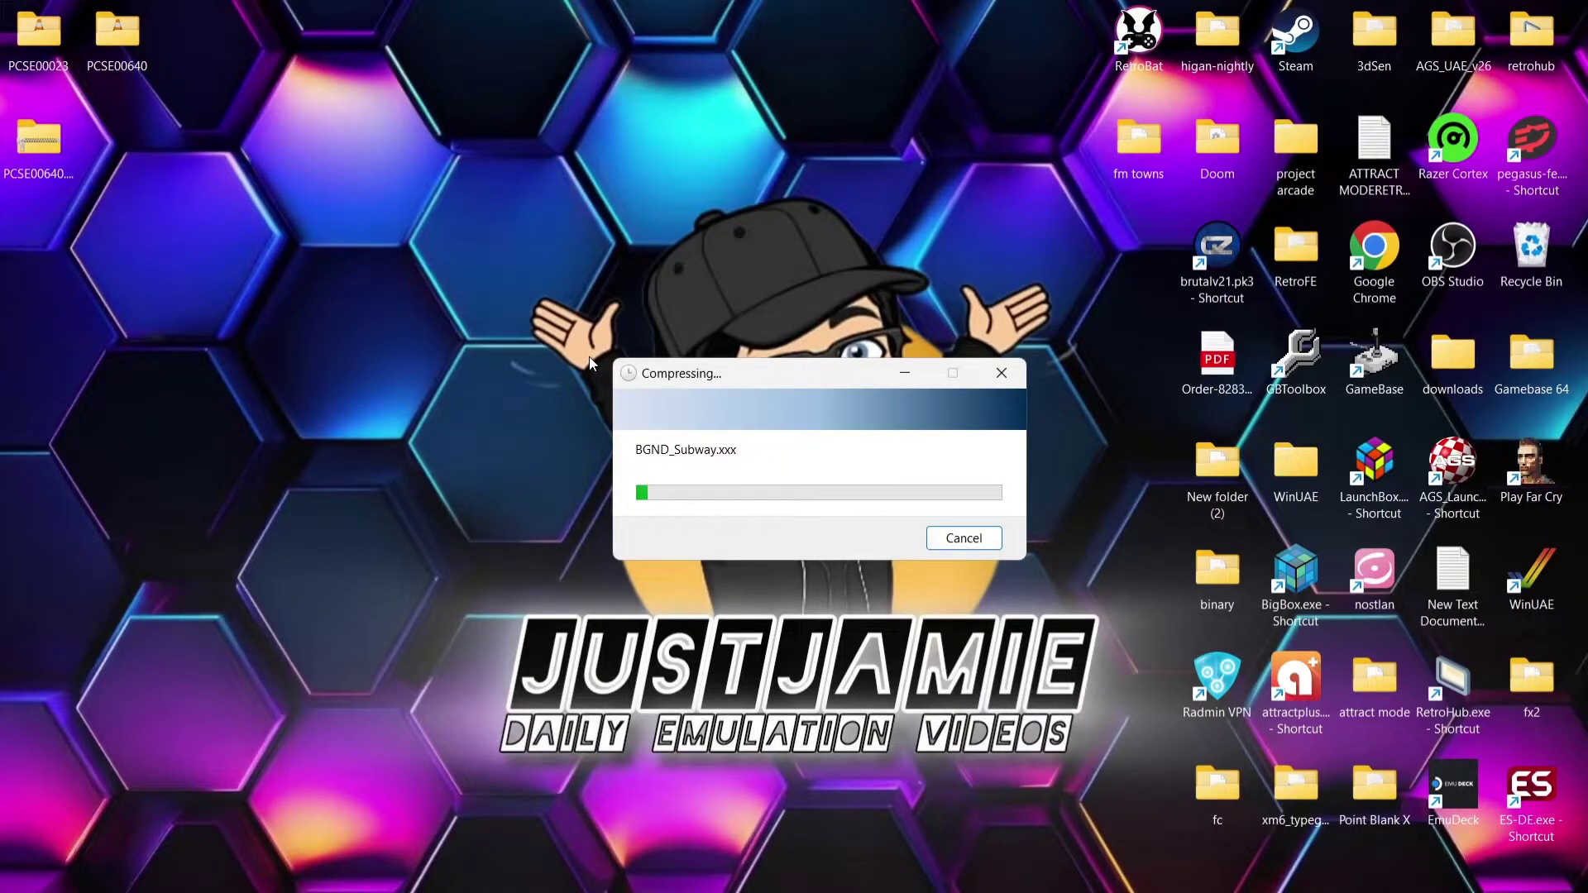
- Switch to Chrome and open the commercial games compatibility list on the Vita3K website
left_click(963, 884)
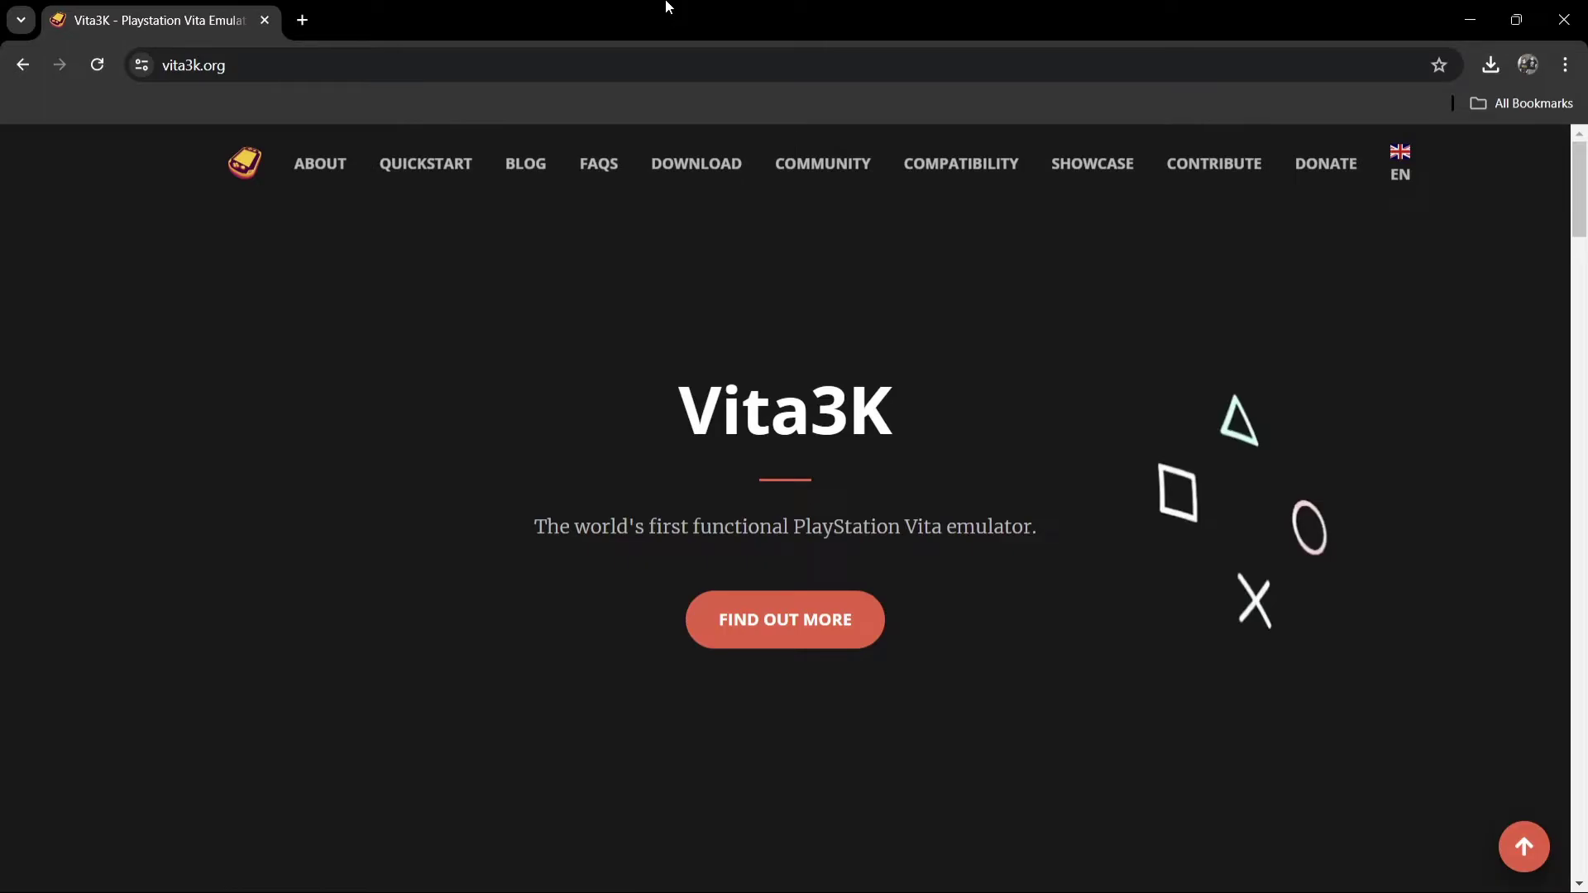
left_click(976, 165)
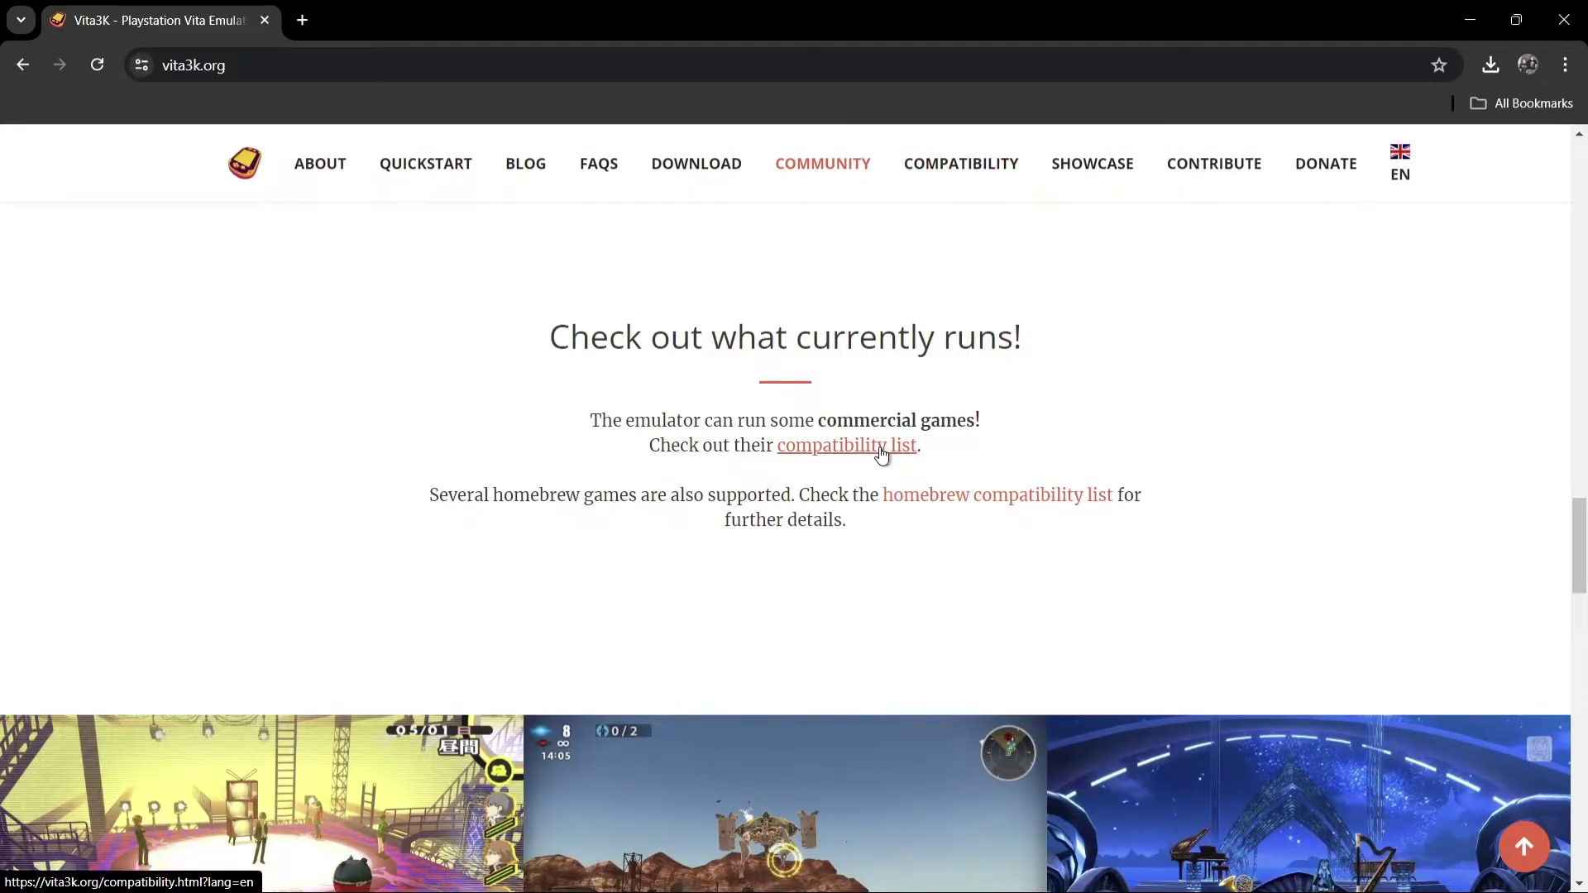
left_click(879, 448)
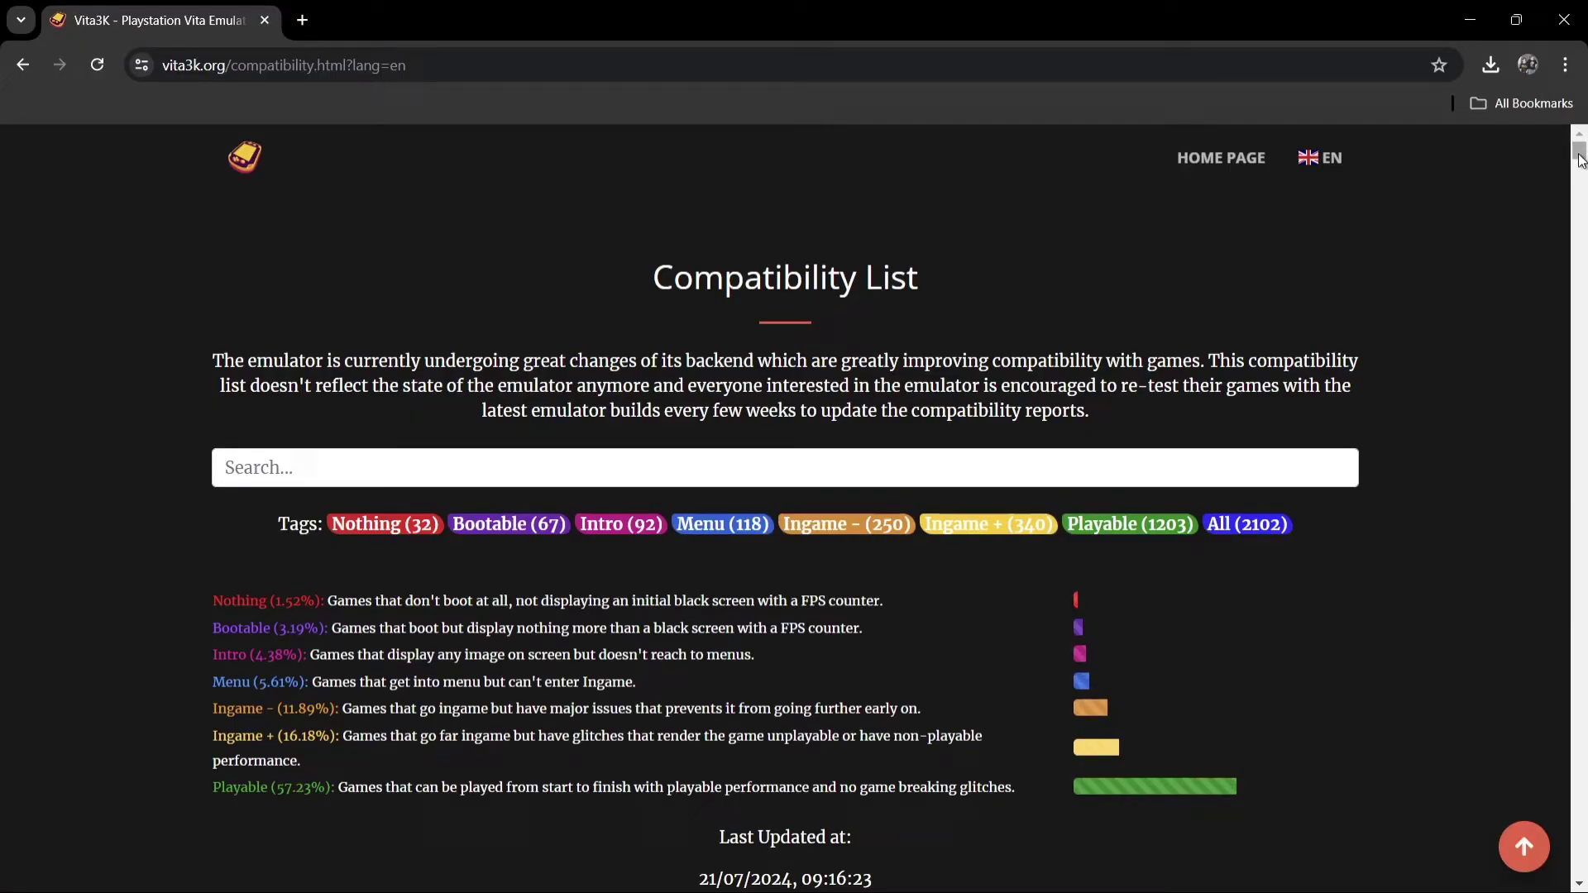
- Filter the compatibility list by the Playable tag and look through the listed games
left_click(1151, 528)
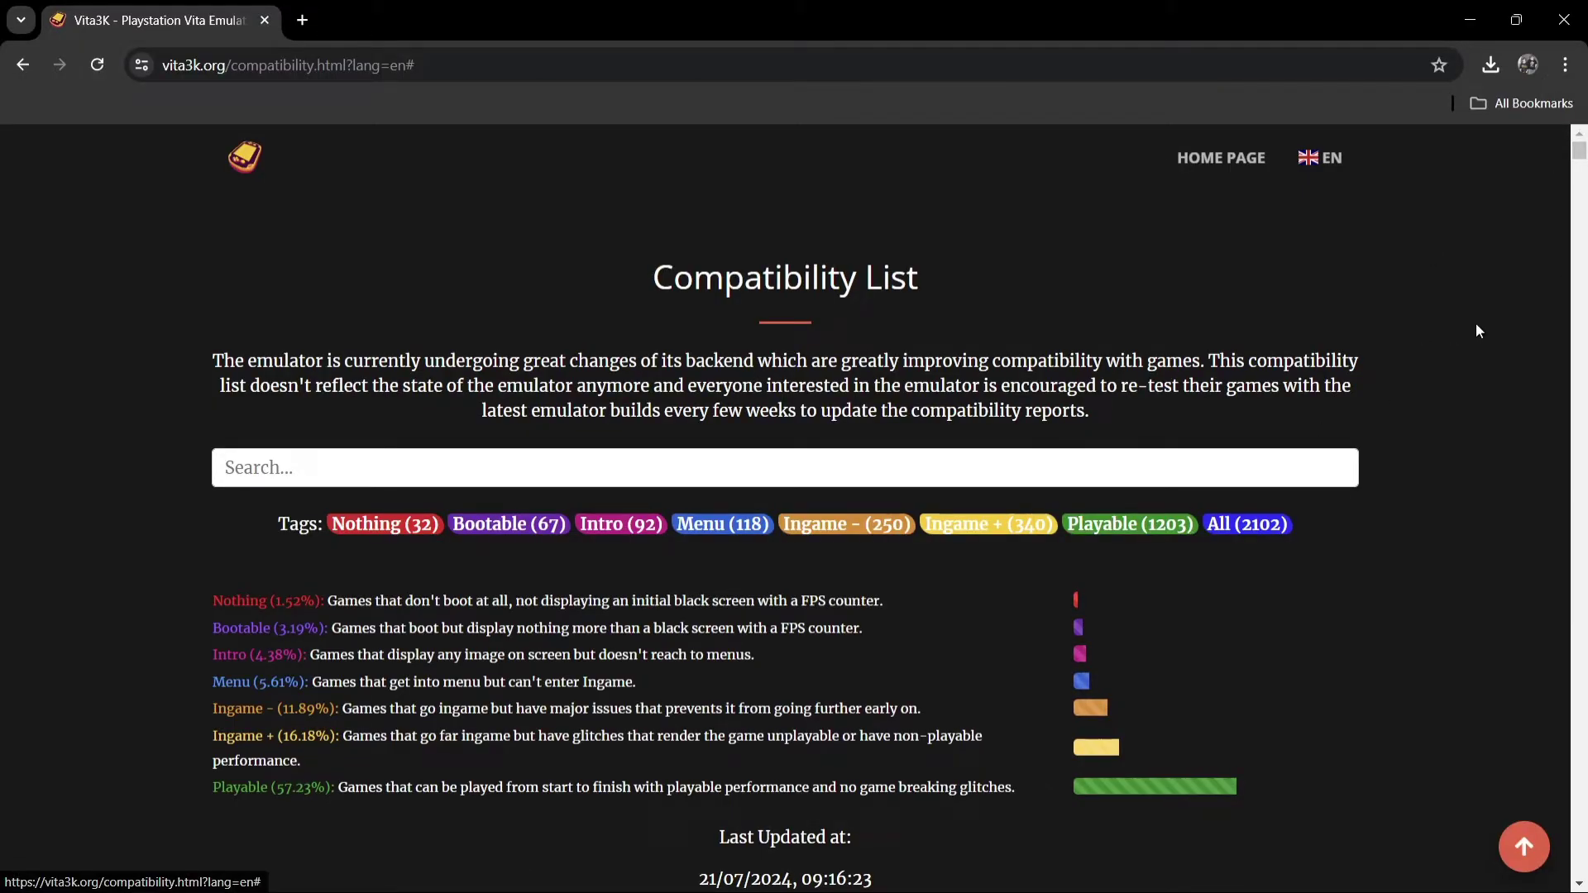
scroll(1579, 885, "down", 8)
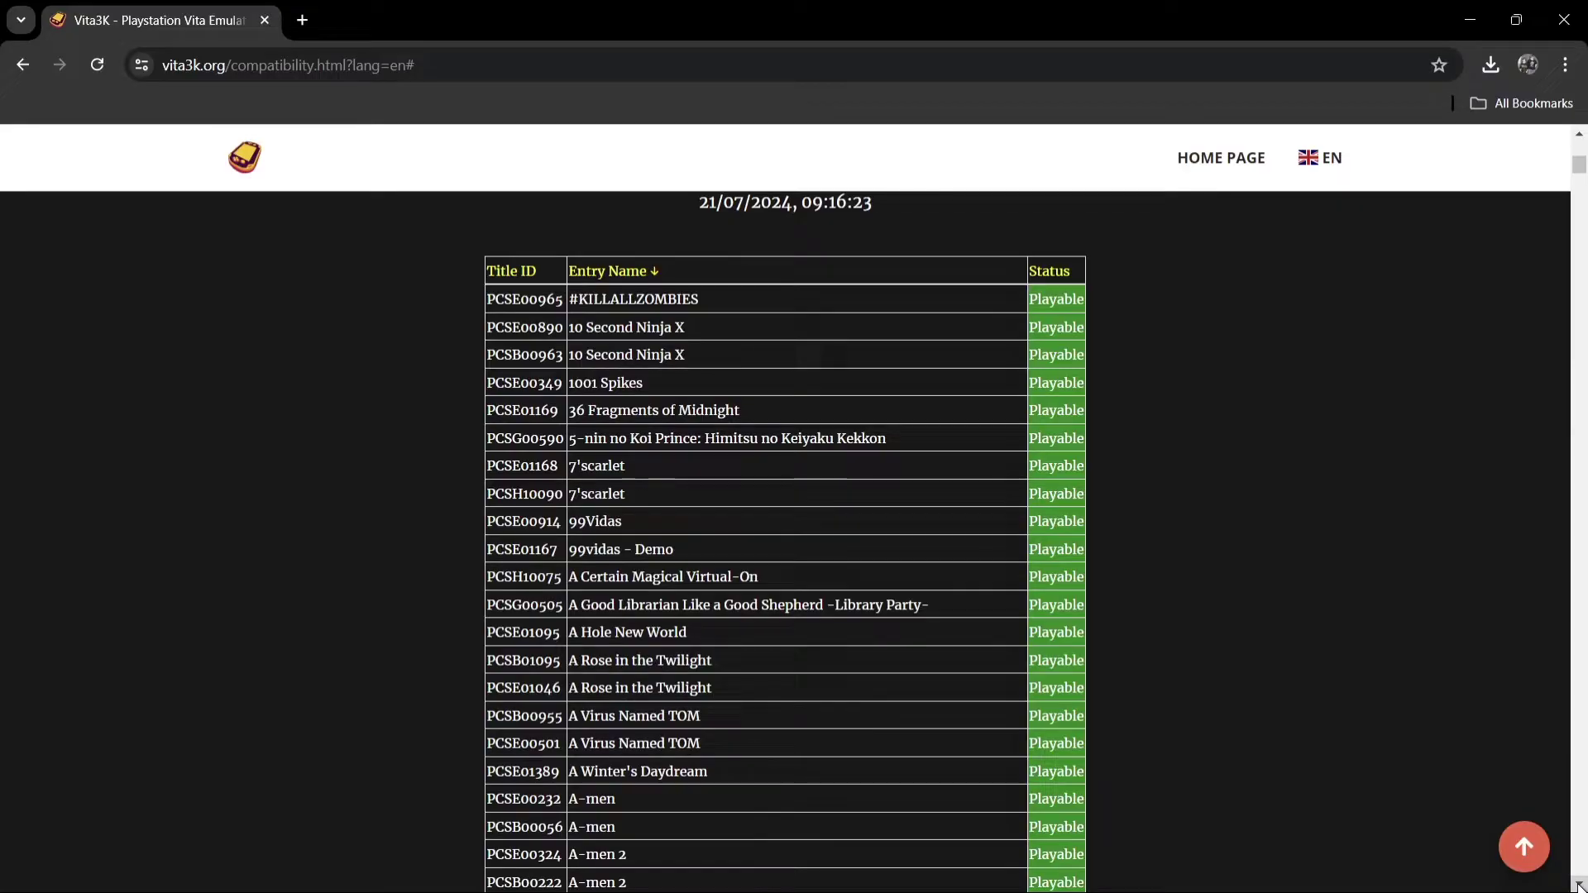
scroll(1579, 885, "down", 9)
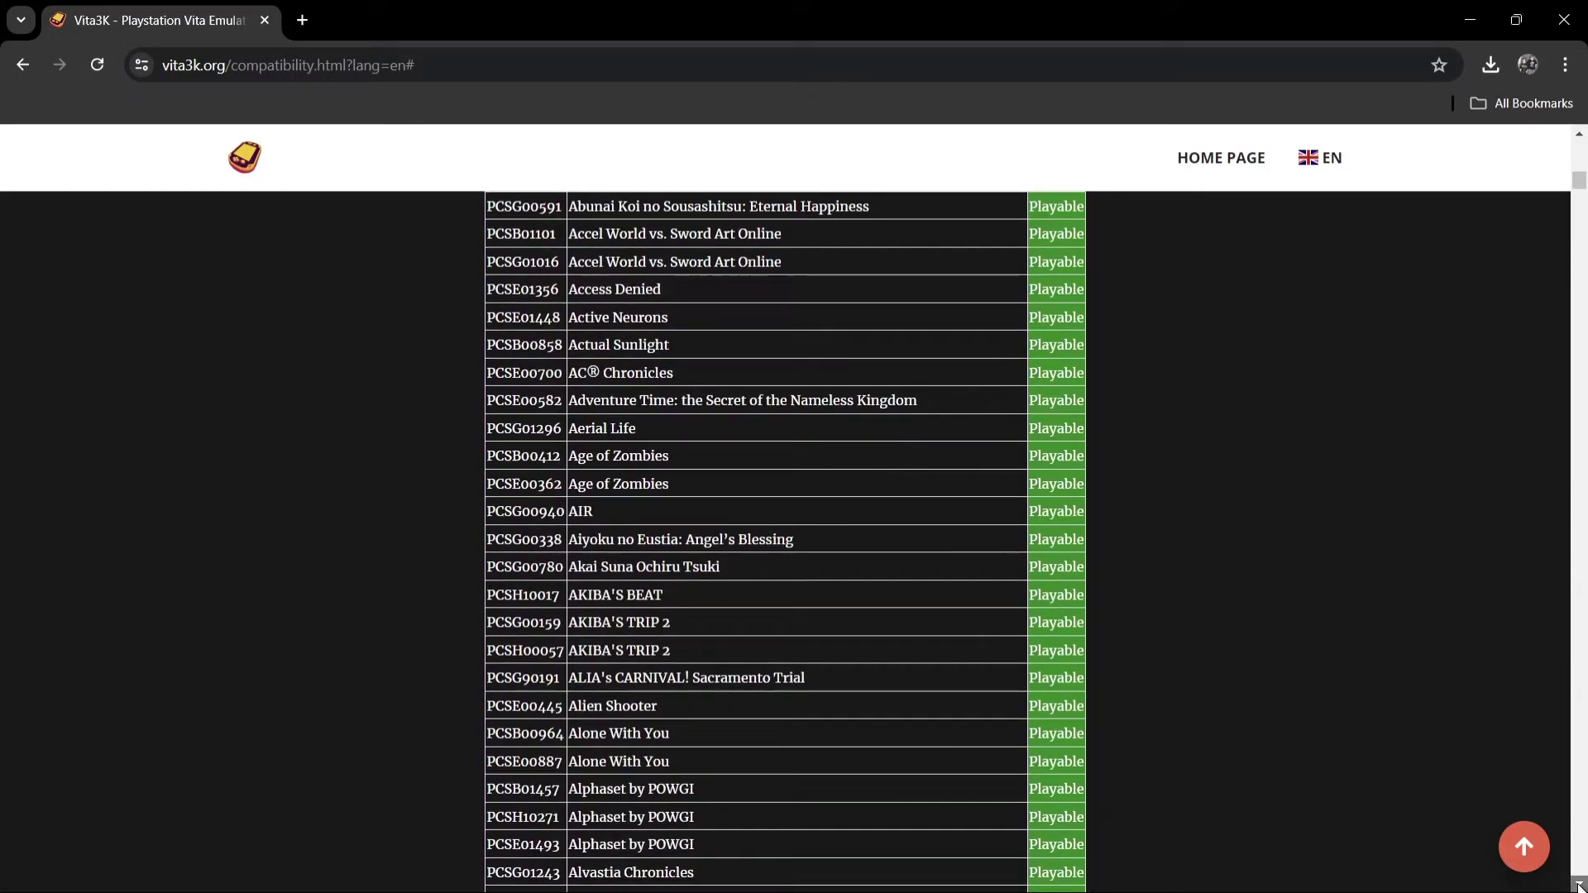
scroll(1579, 885, "down", 14)
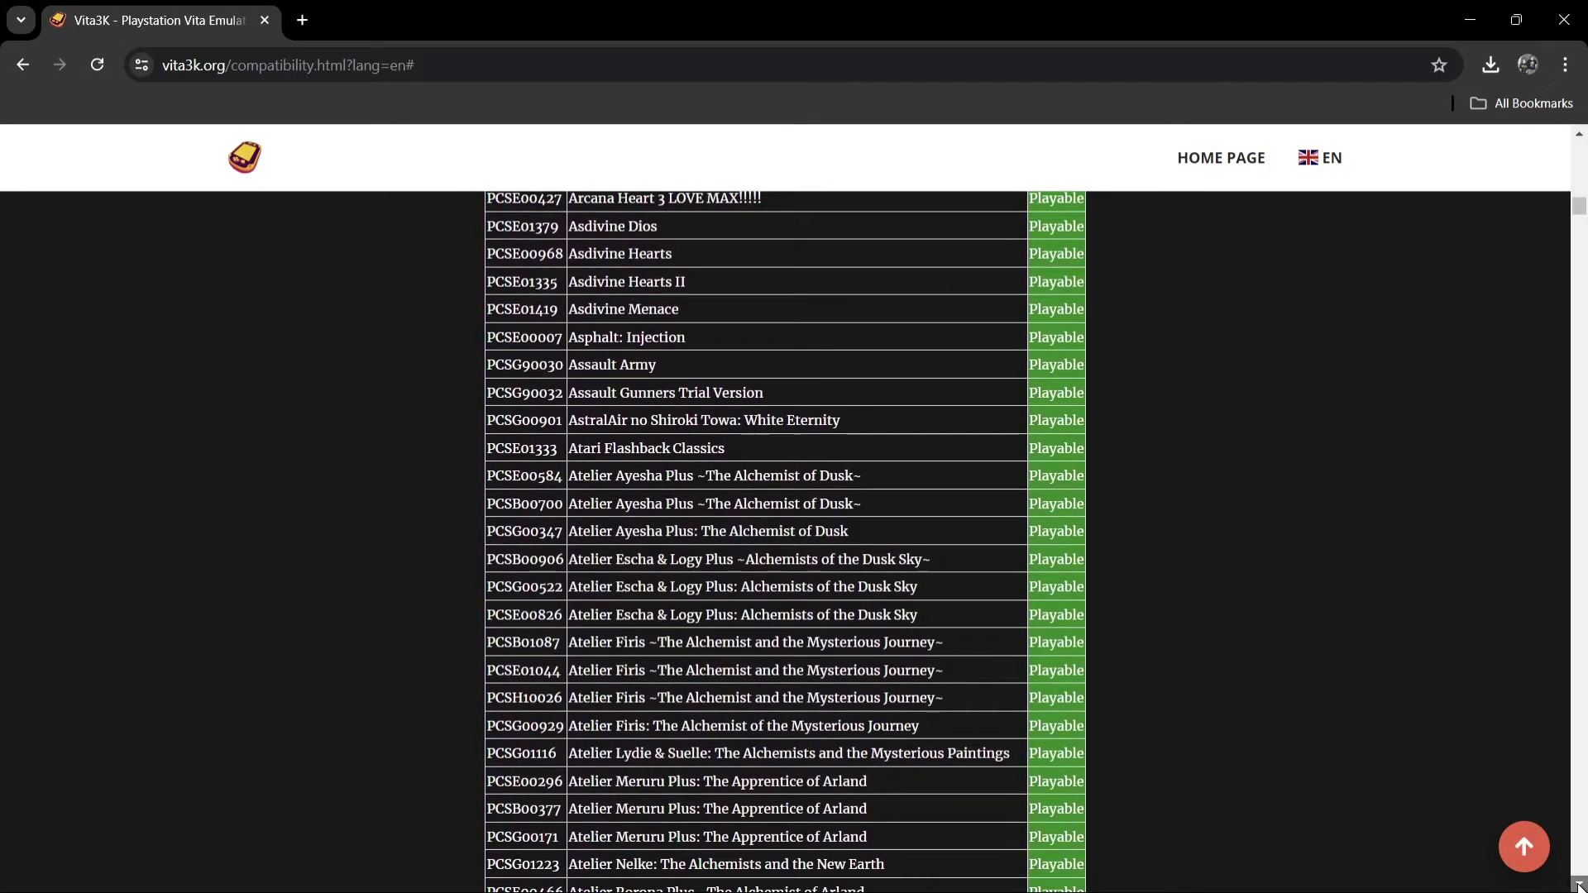
scroll(1579, 885, "down", 10)
left_click(1525, 846)
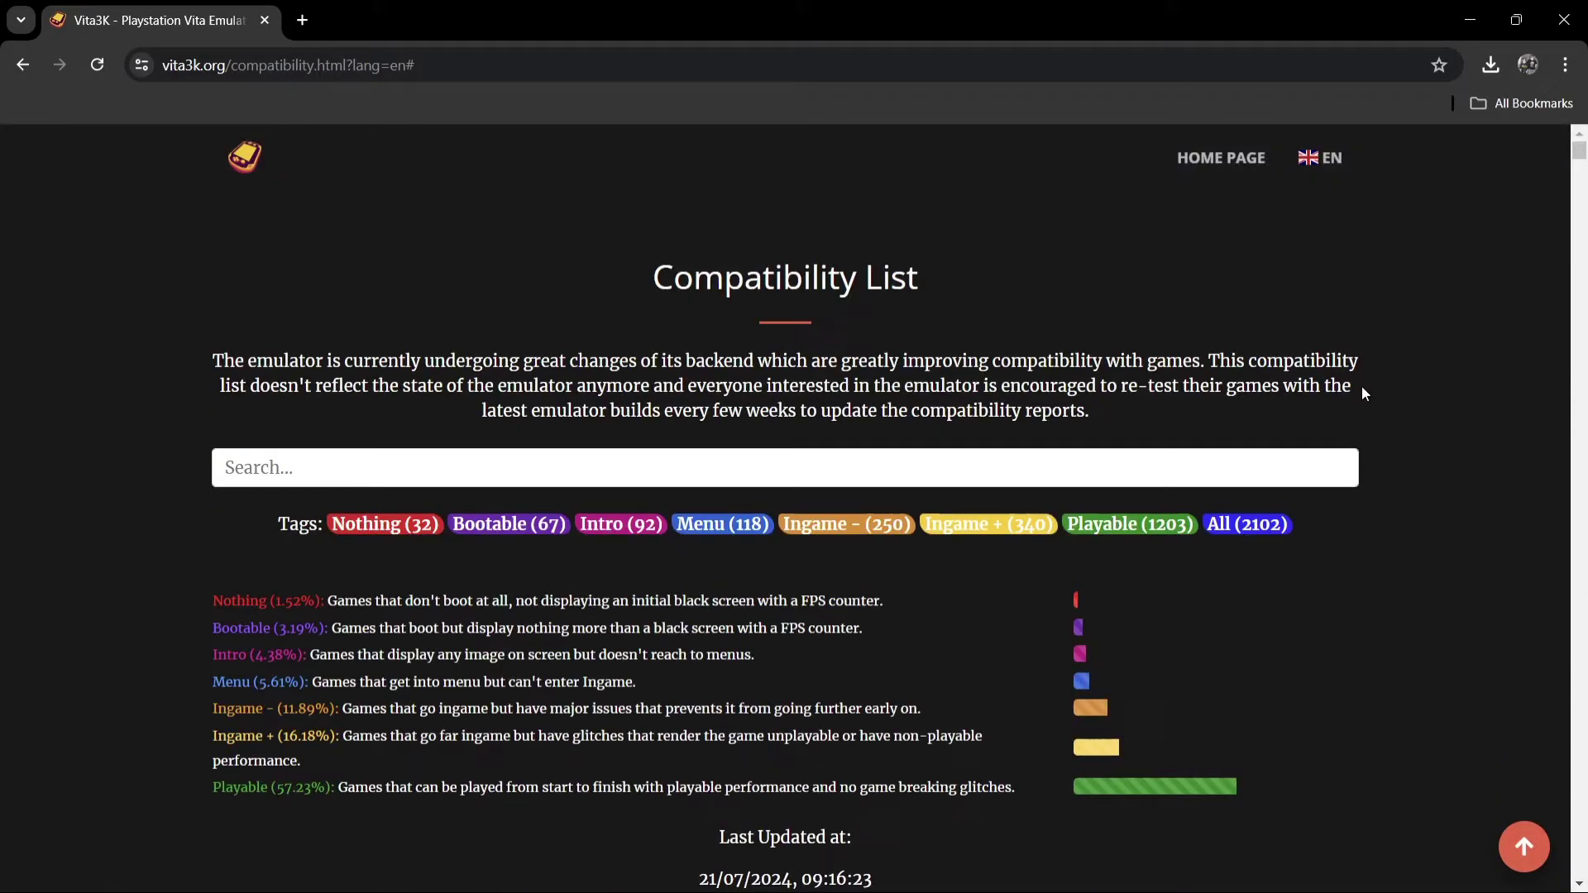
- Filter the compatibility list by the Ingame + tag and look through its games
left_click(975, 529)
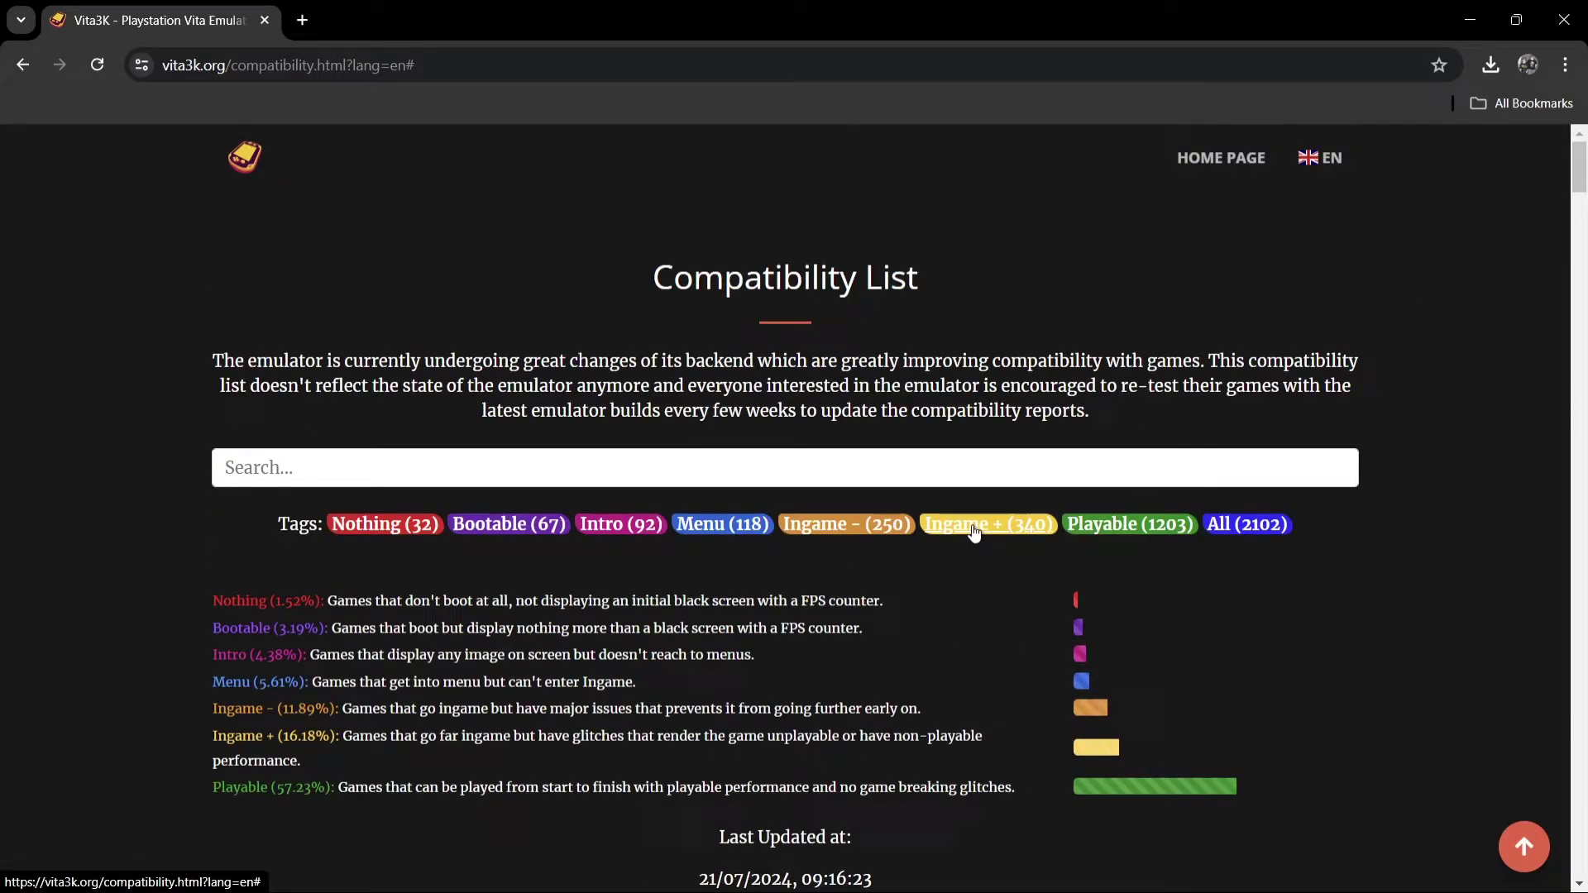
left_click_drag(1582, 163, 1584, 219)
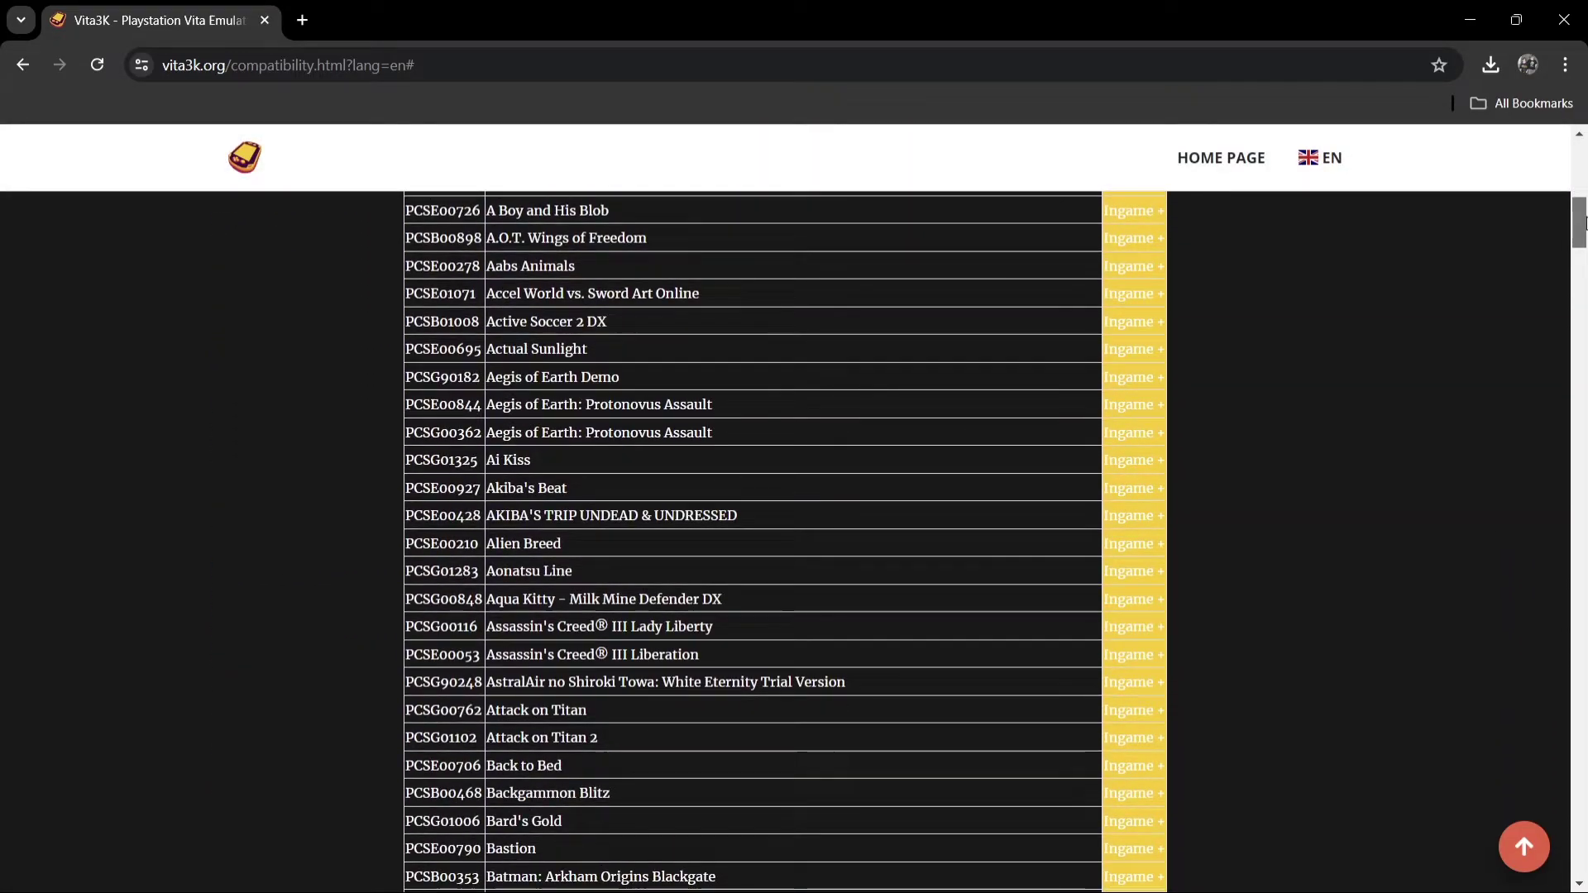
left_click_drag(1584, 222, 1572, 152)
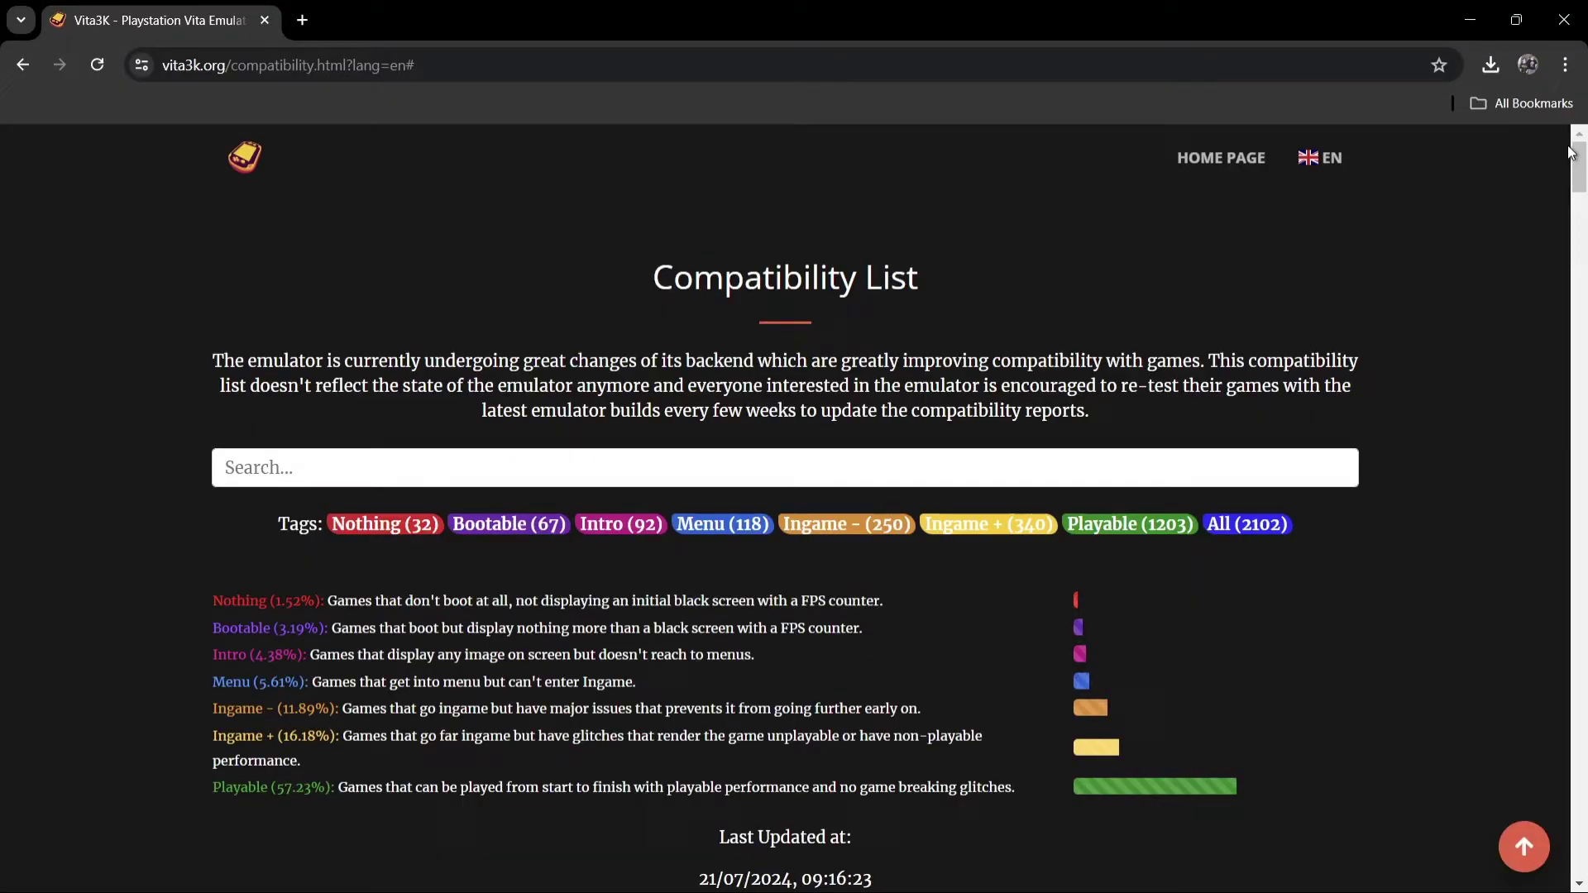
- Return to the Vita3K home page and go to its download section
left_click(1225, 160)
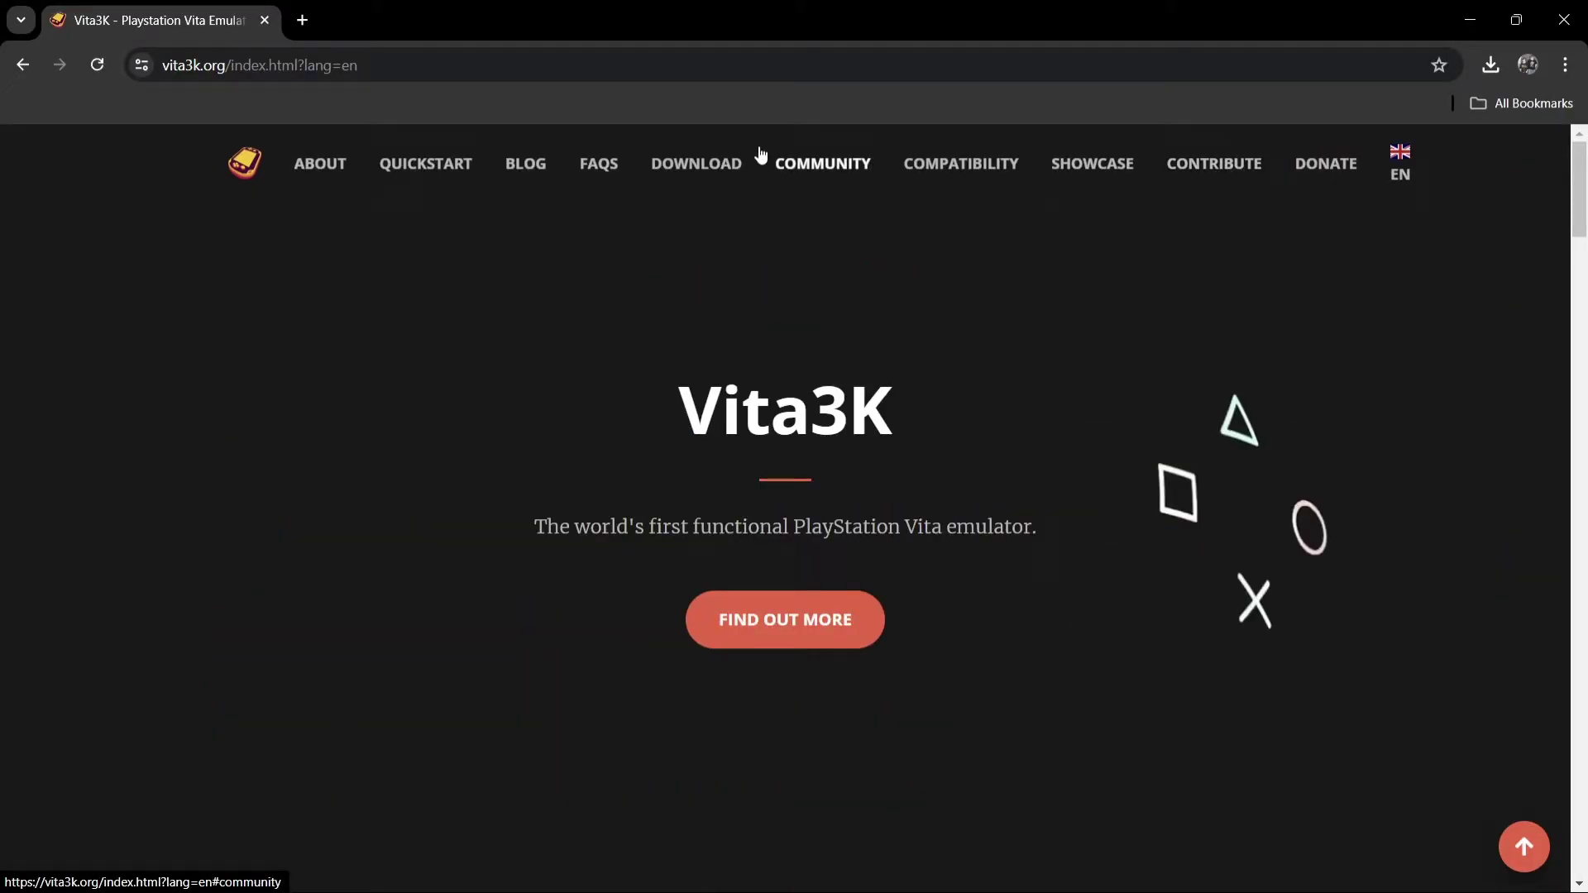
left_click(708, 165)
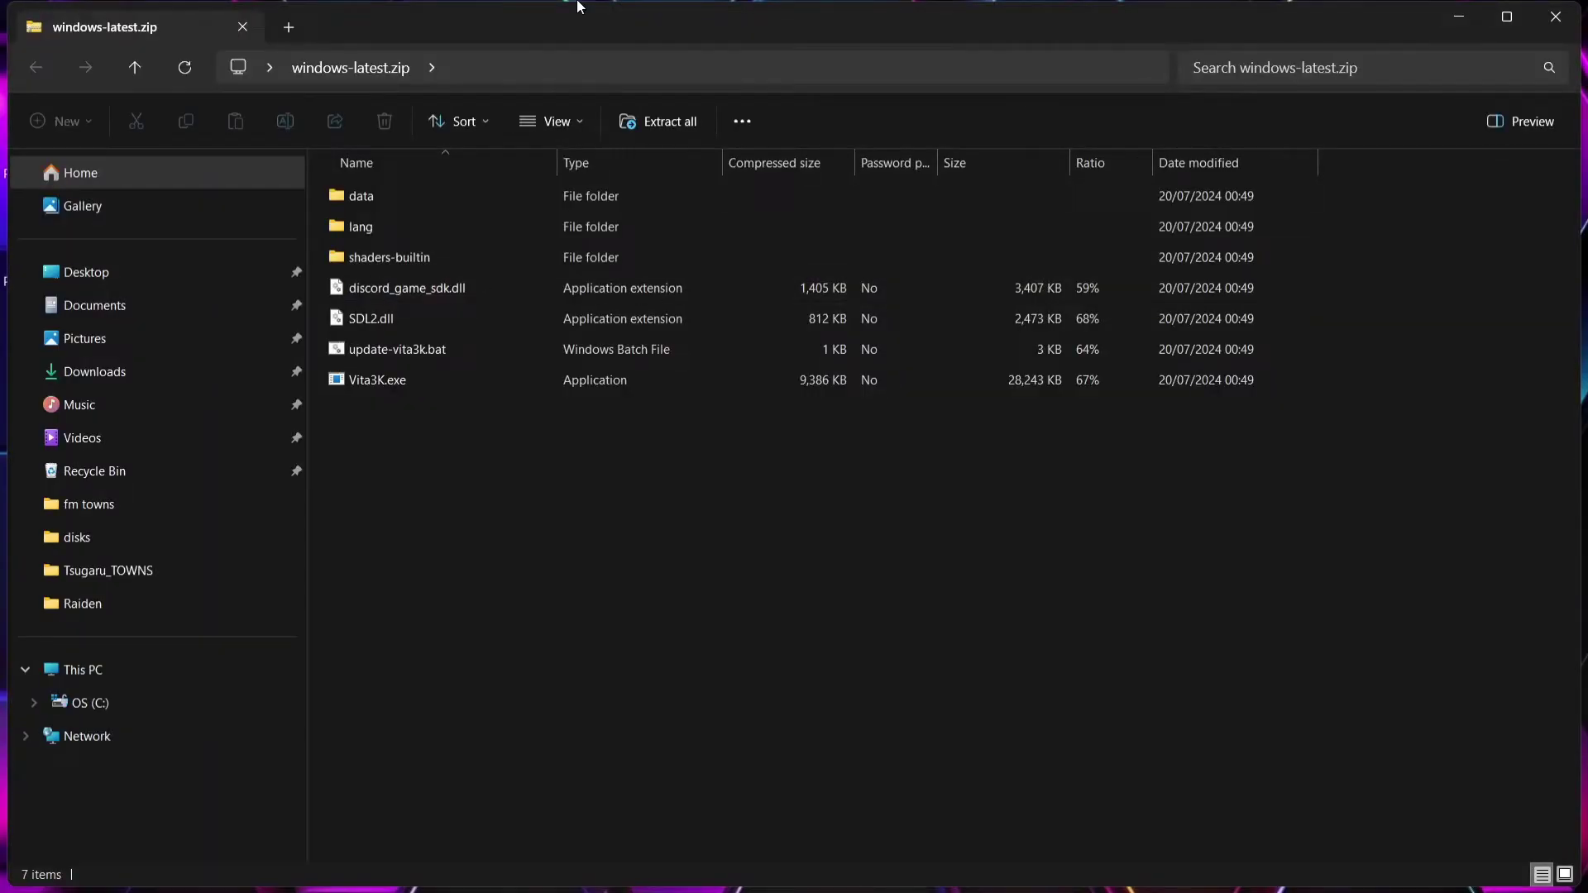
- Move the windows-latest.zip window aside and create a new folder named vita on the desktop
left_click_drag(558, 18, 1017, 135)
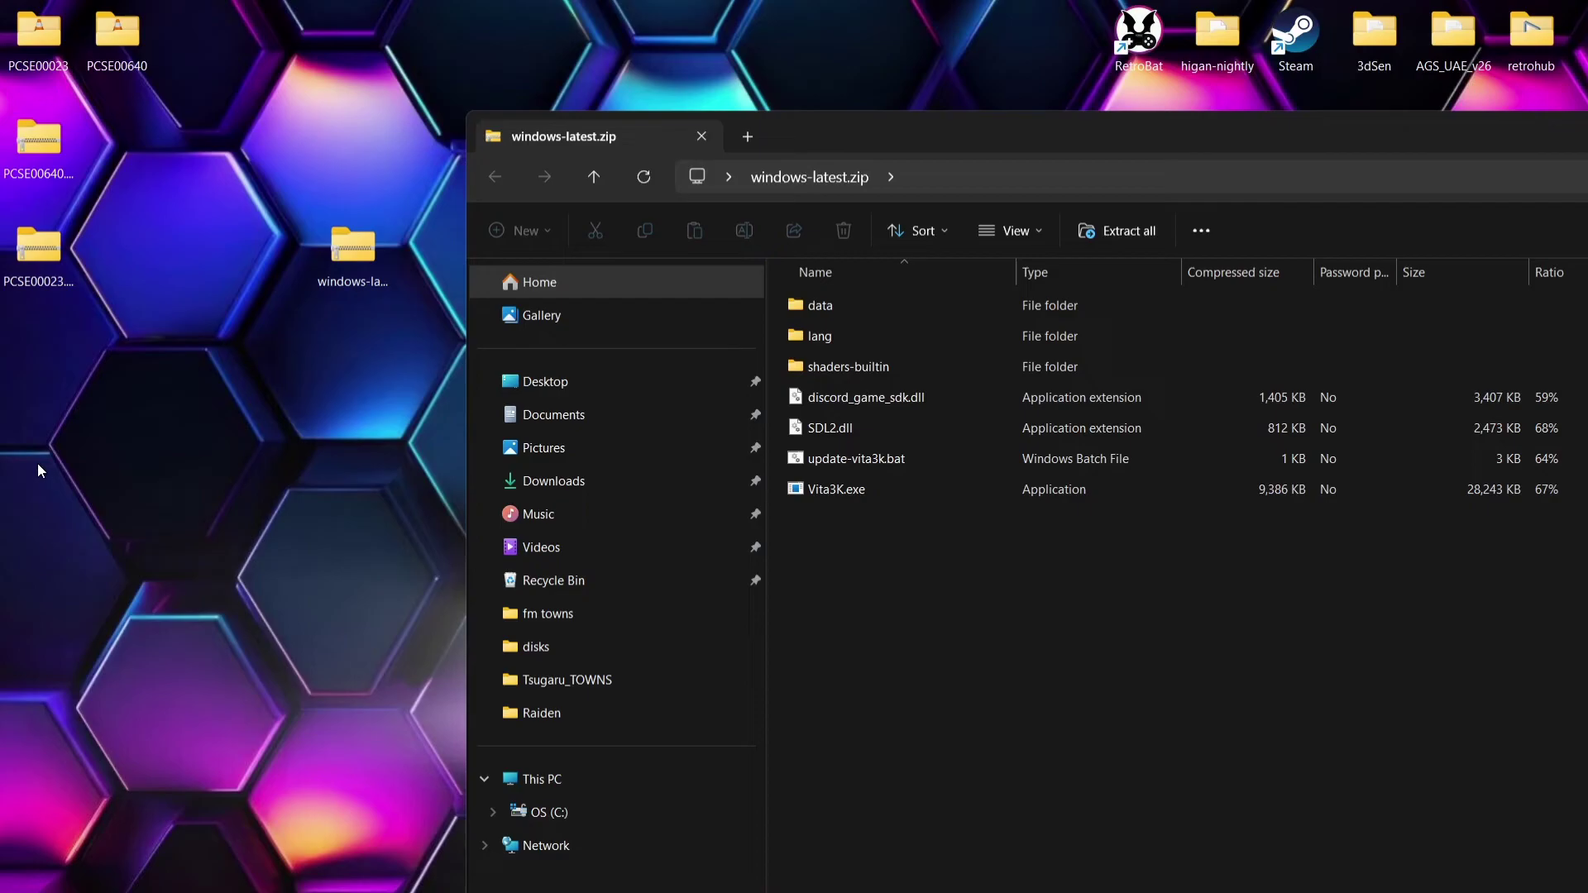
right_click(207, 423)
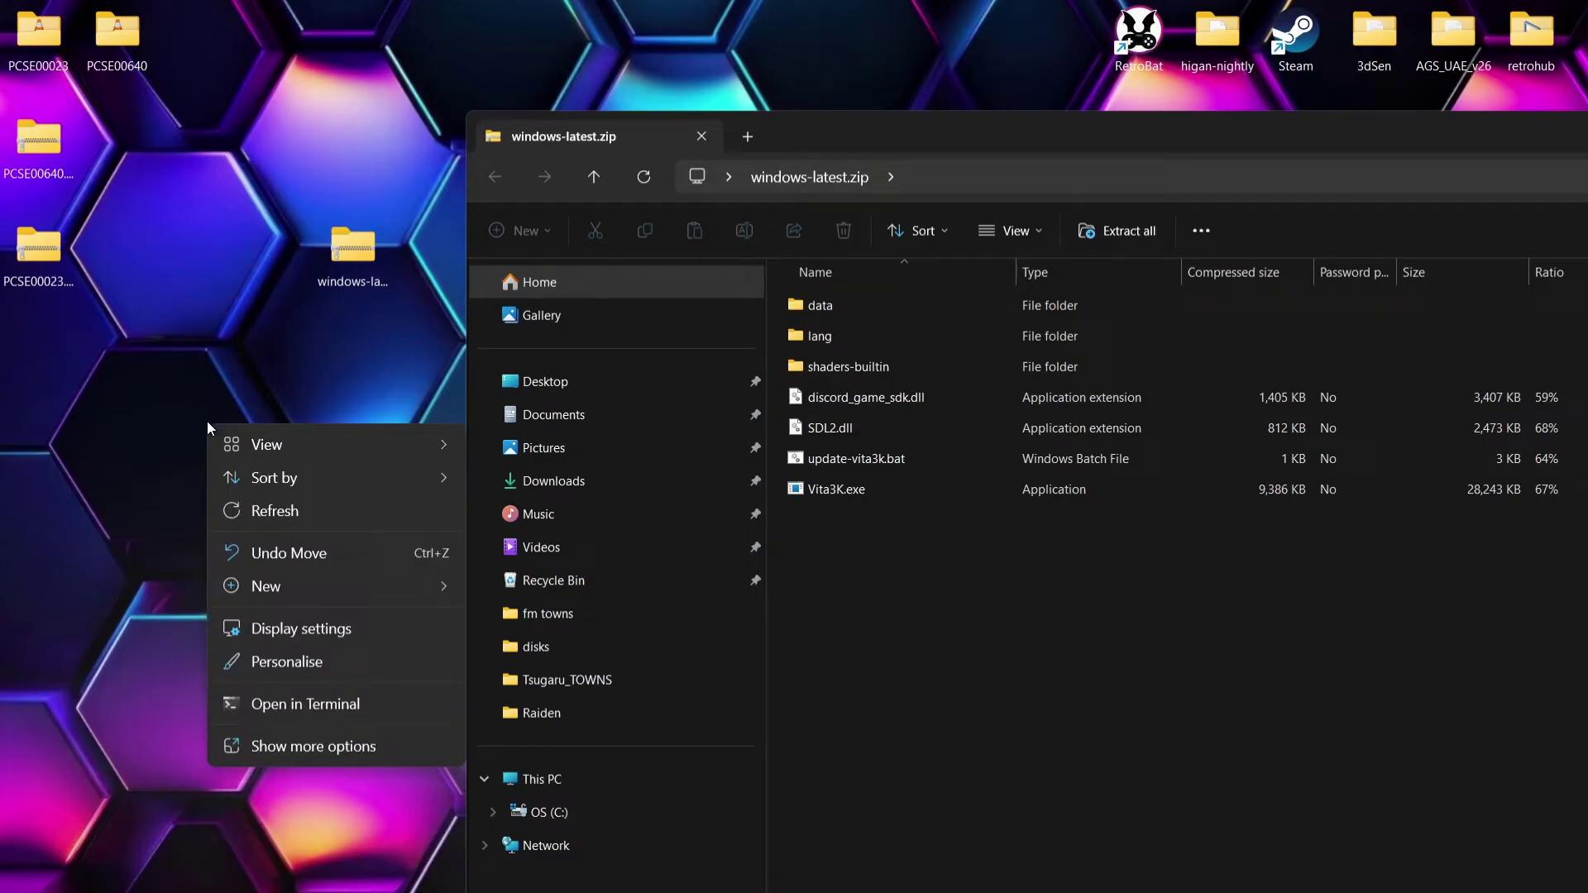
mouse_move(280, 584)
left_click(521, 589)
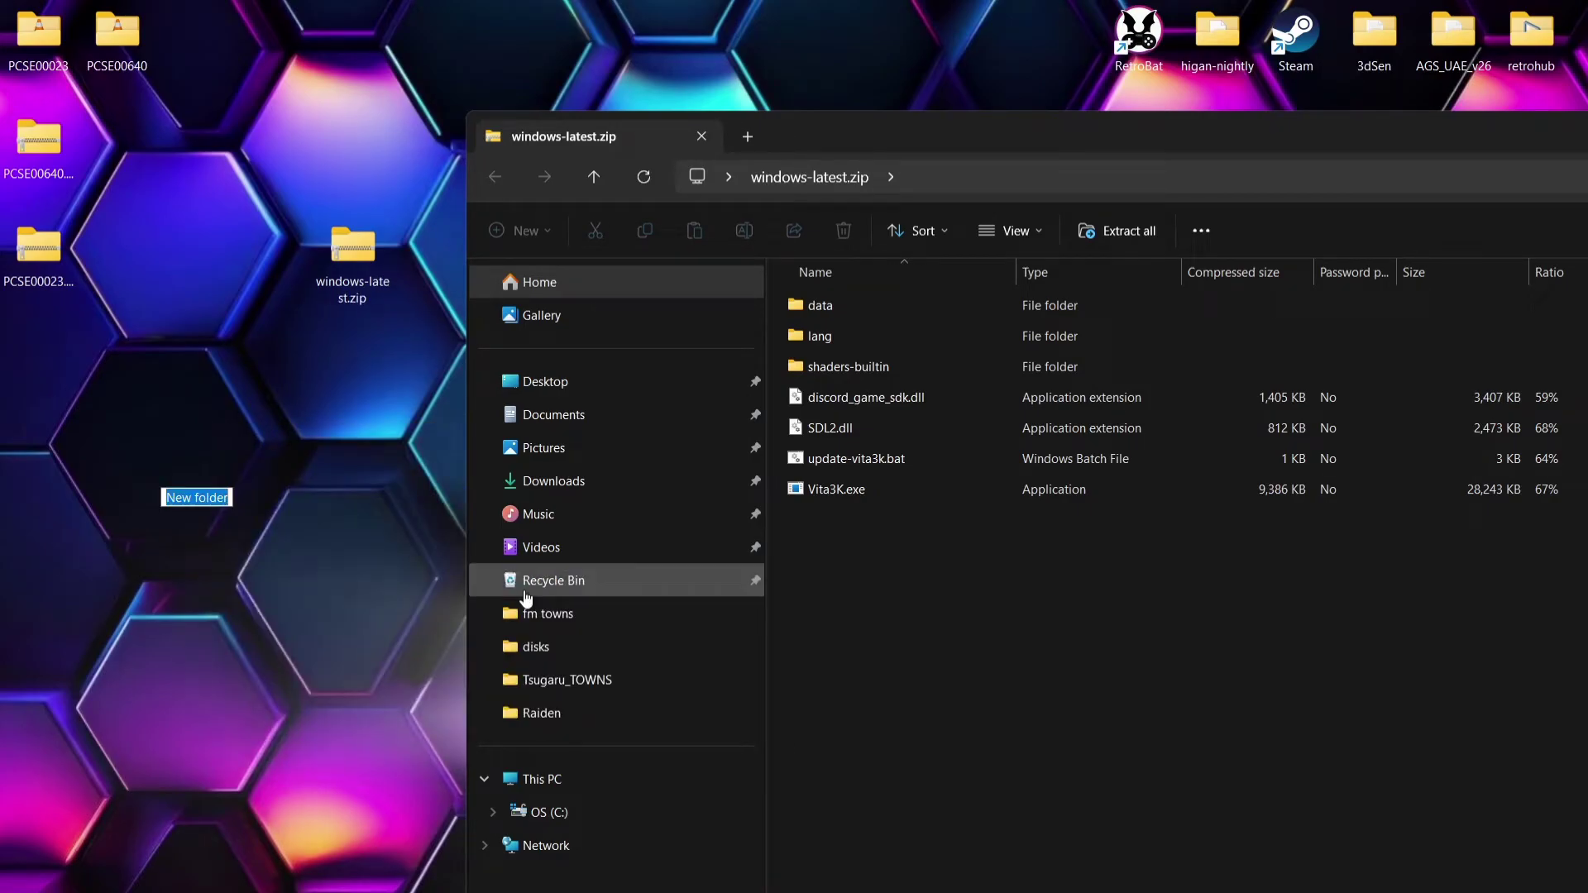
type("vita")
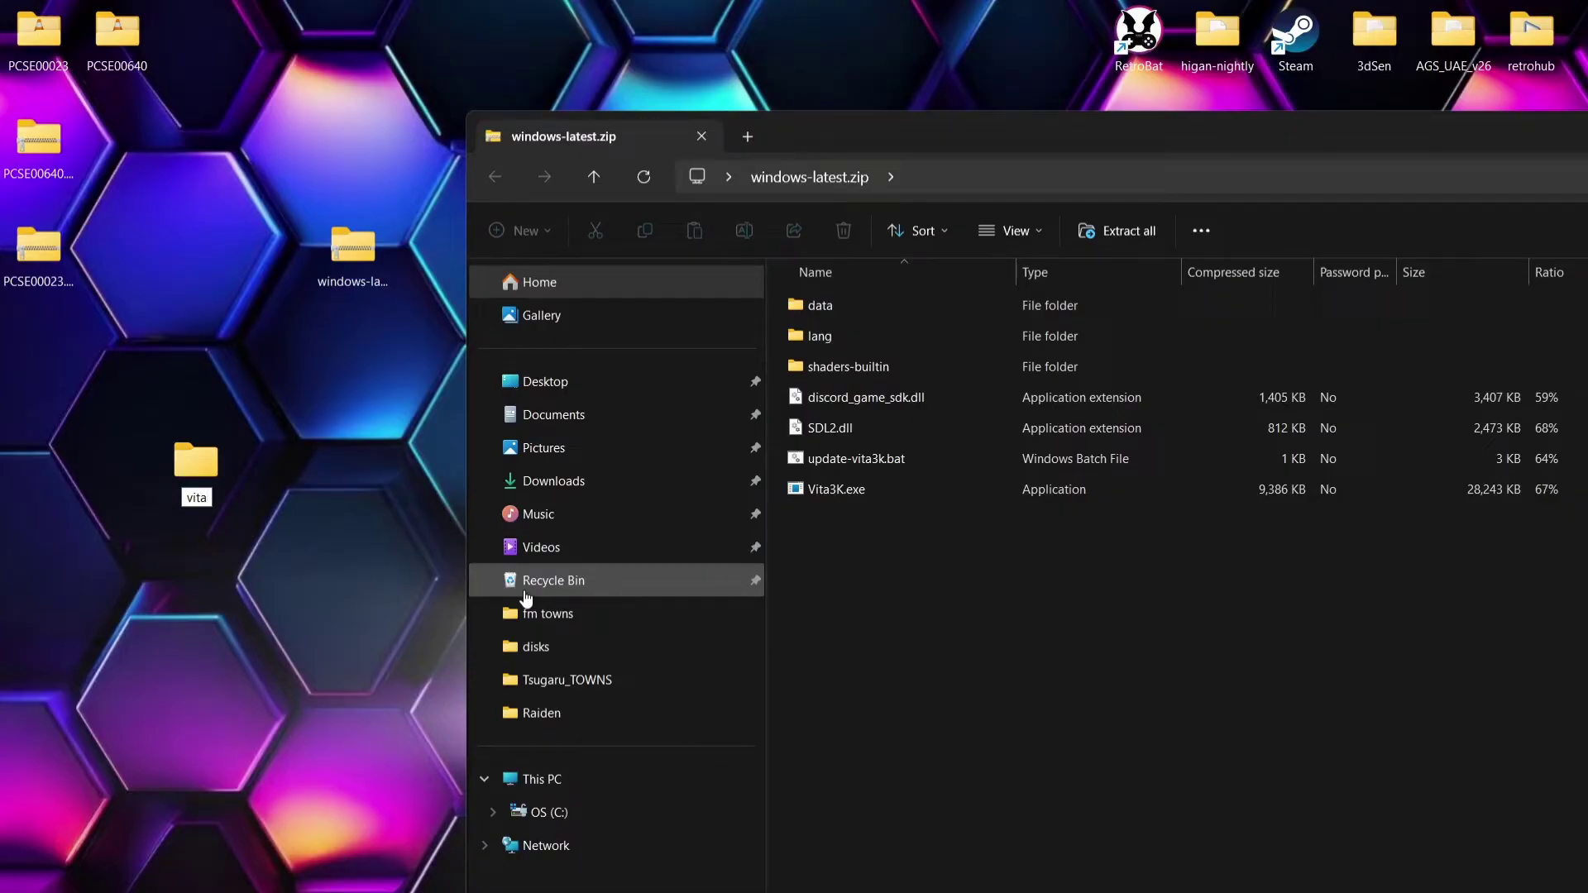
key("Return")
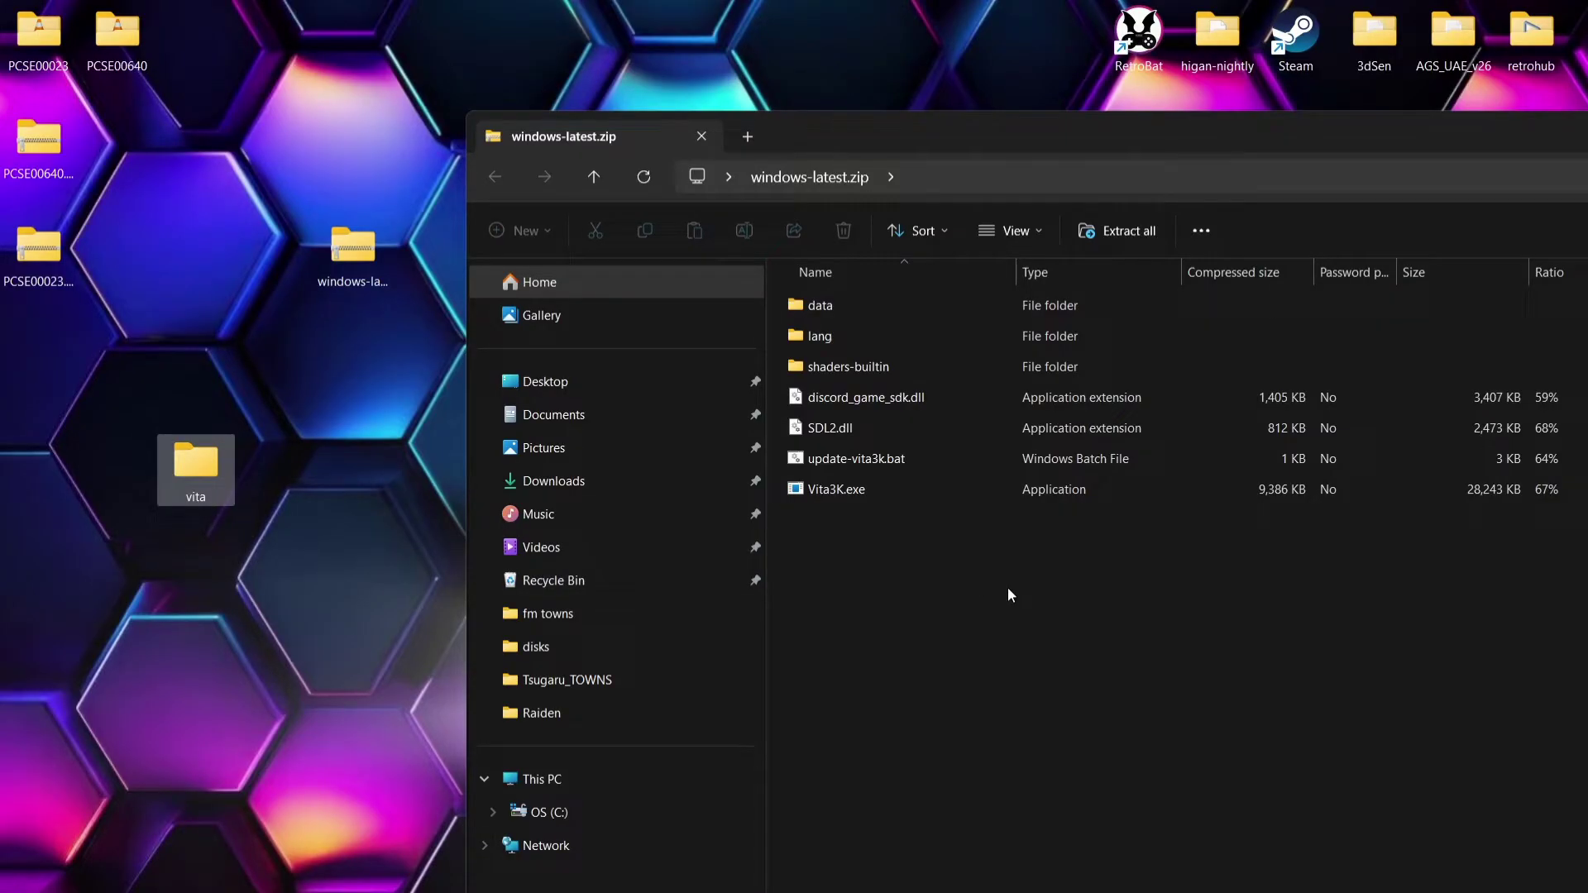
- Extract all contents of windows-latest.zip into the vita folder and delete the archive from the desktop
left_click_drag(1008, 588, 899, 306)
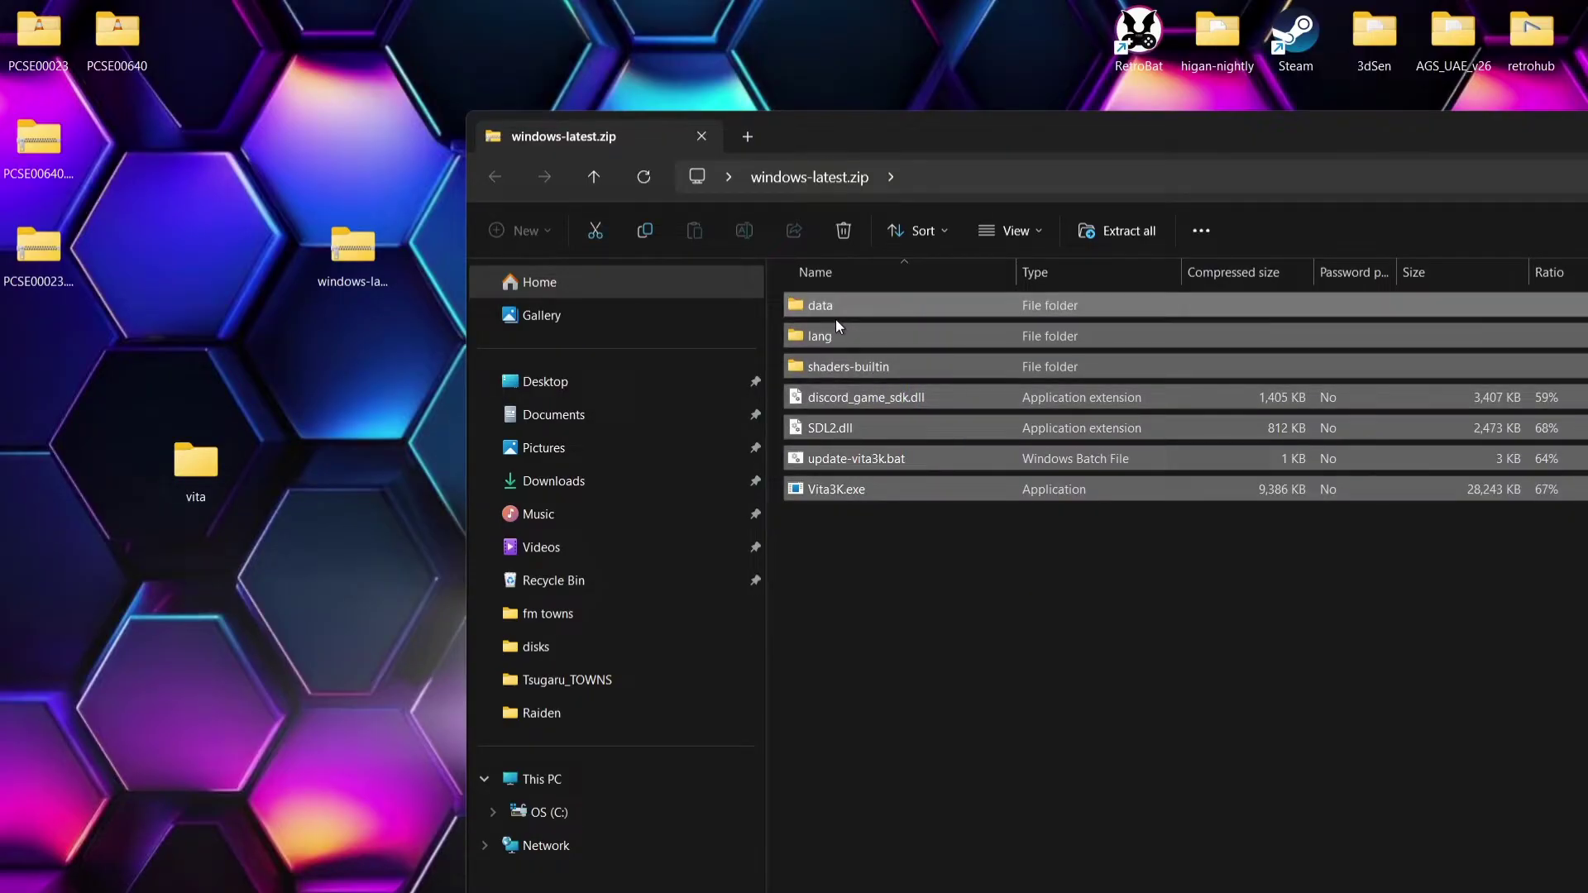
left_click_drag(743, 324, 192, 455)
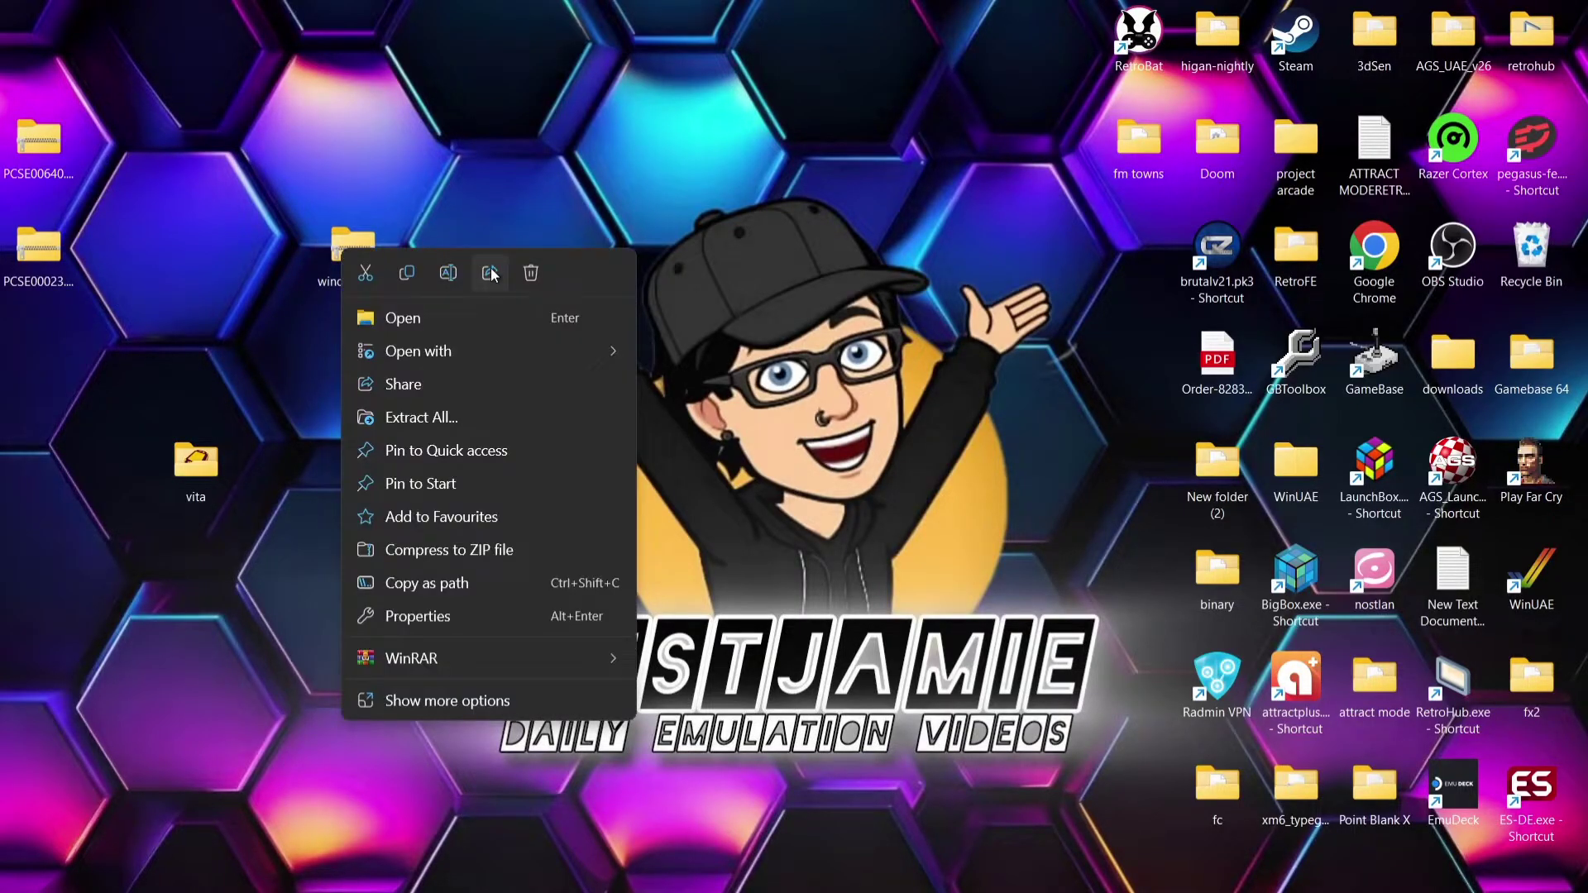
left_click(531, 276)
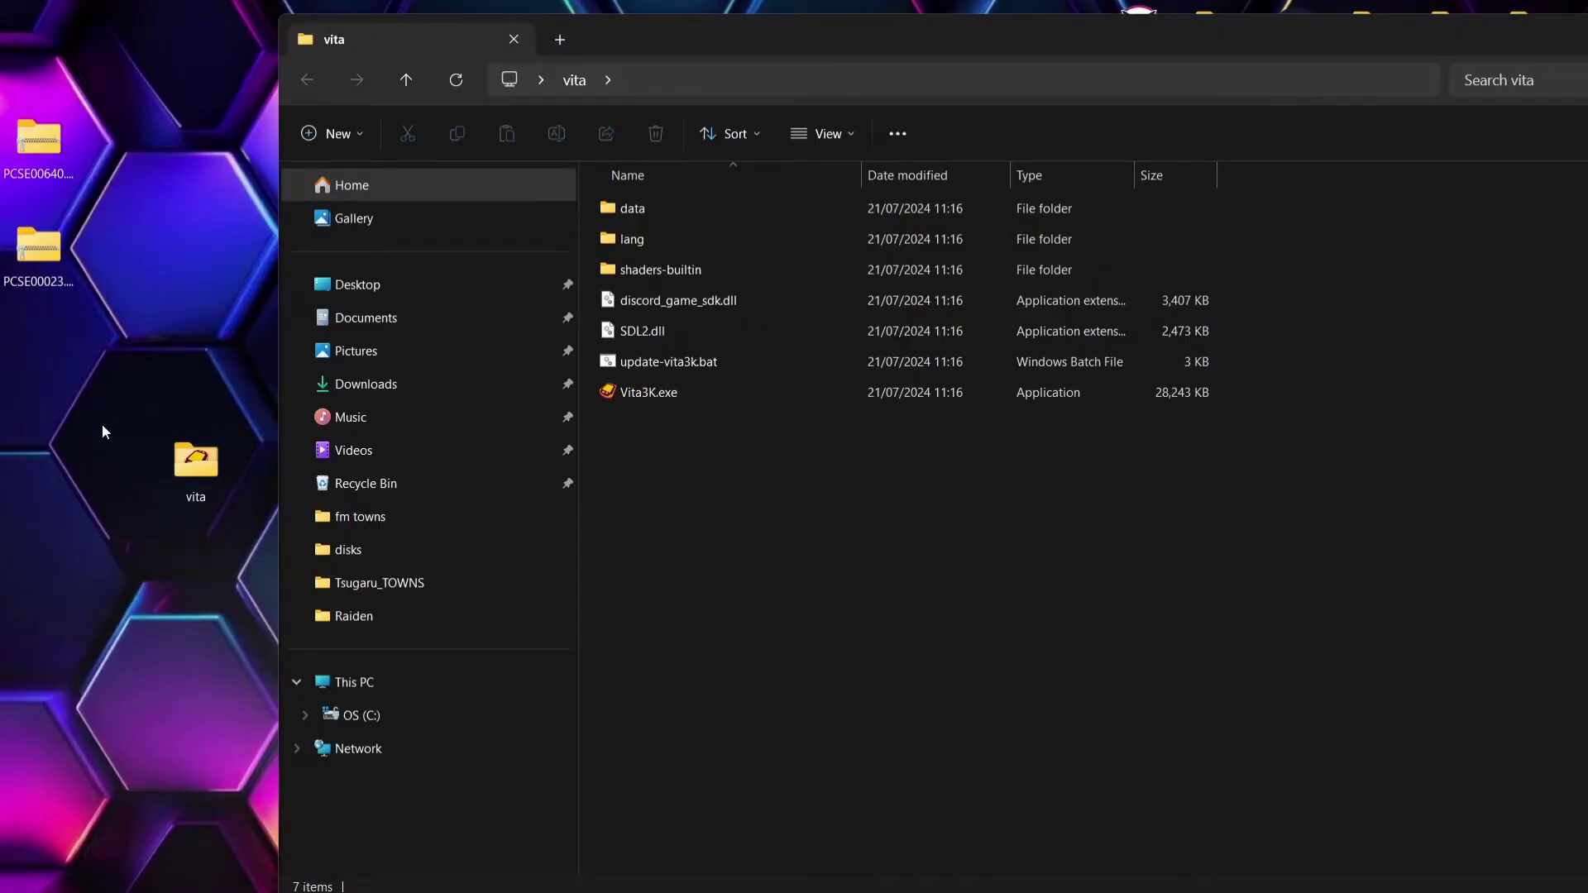
- Move the game archives PCSE00640.zip and PCSE00023.zip from the desktop into the vita folder
left_click_drag(132, 327, 776, 524)
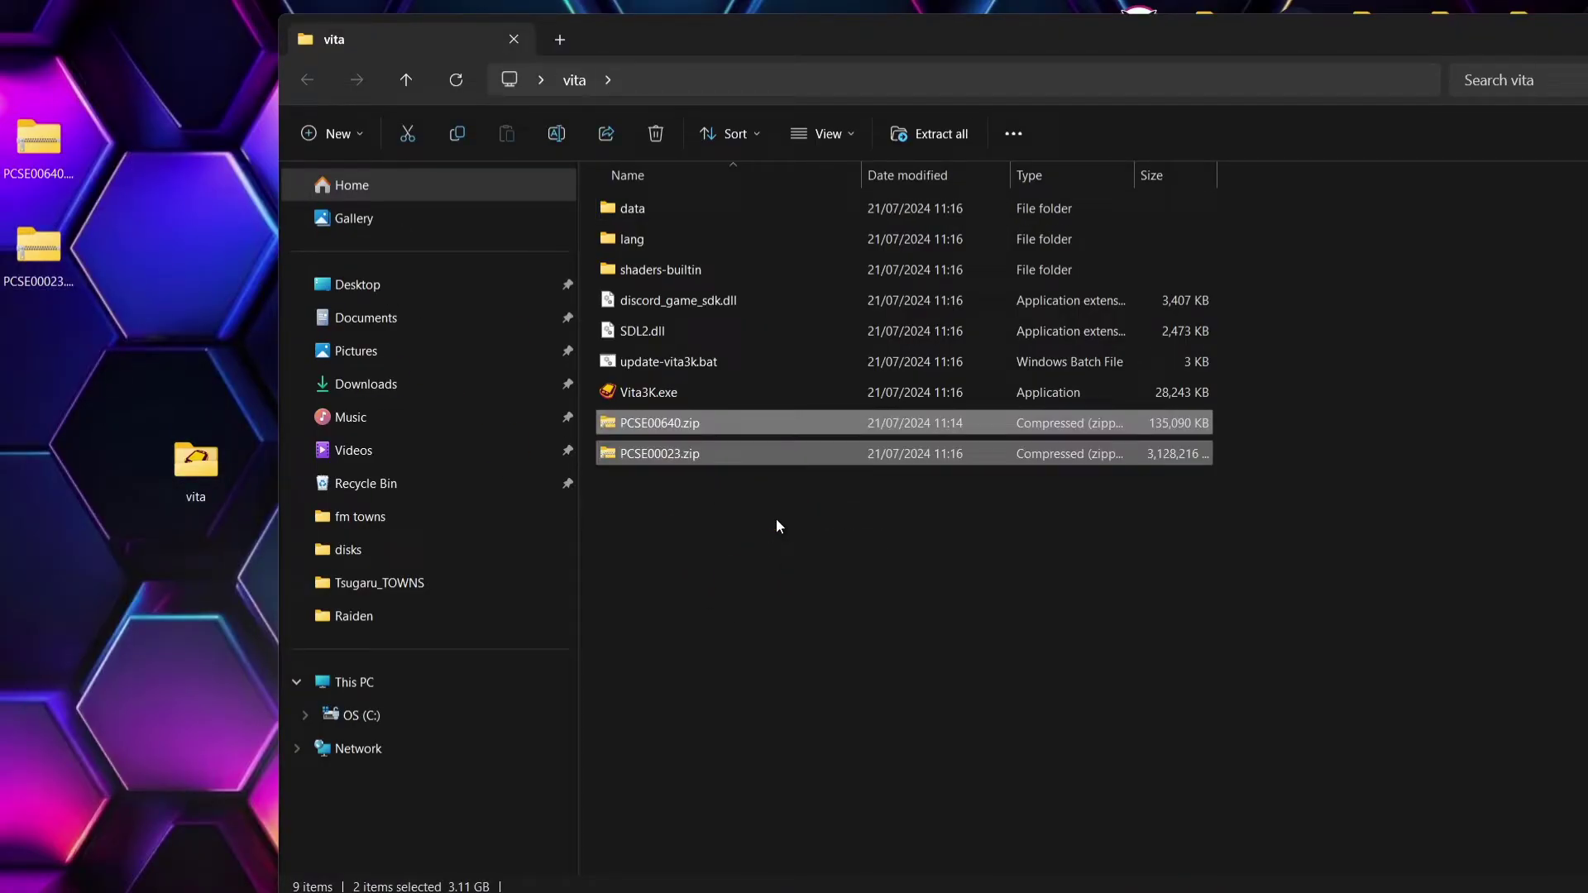
left_click(776, 519)
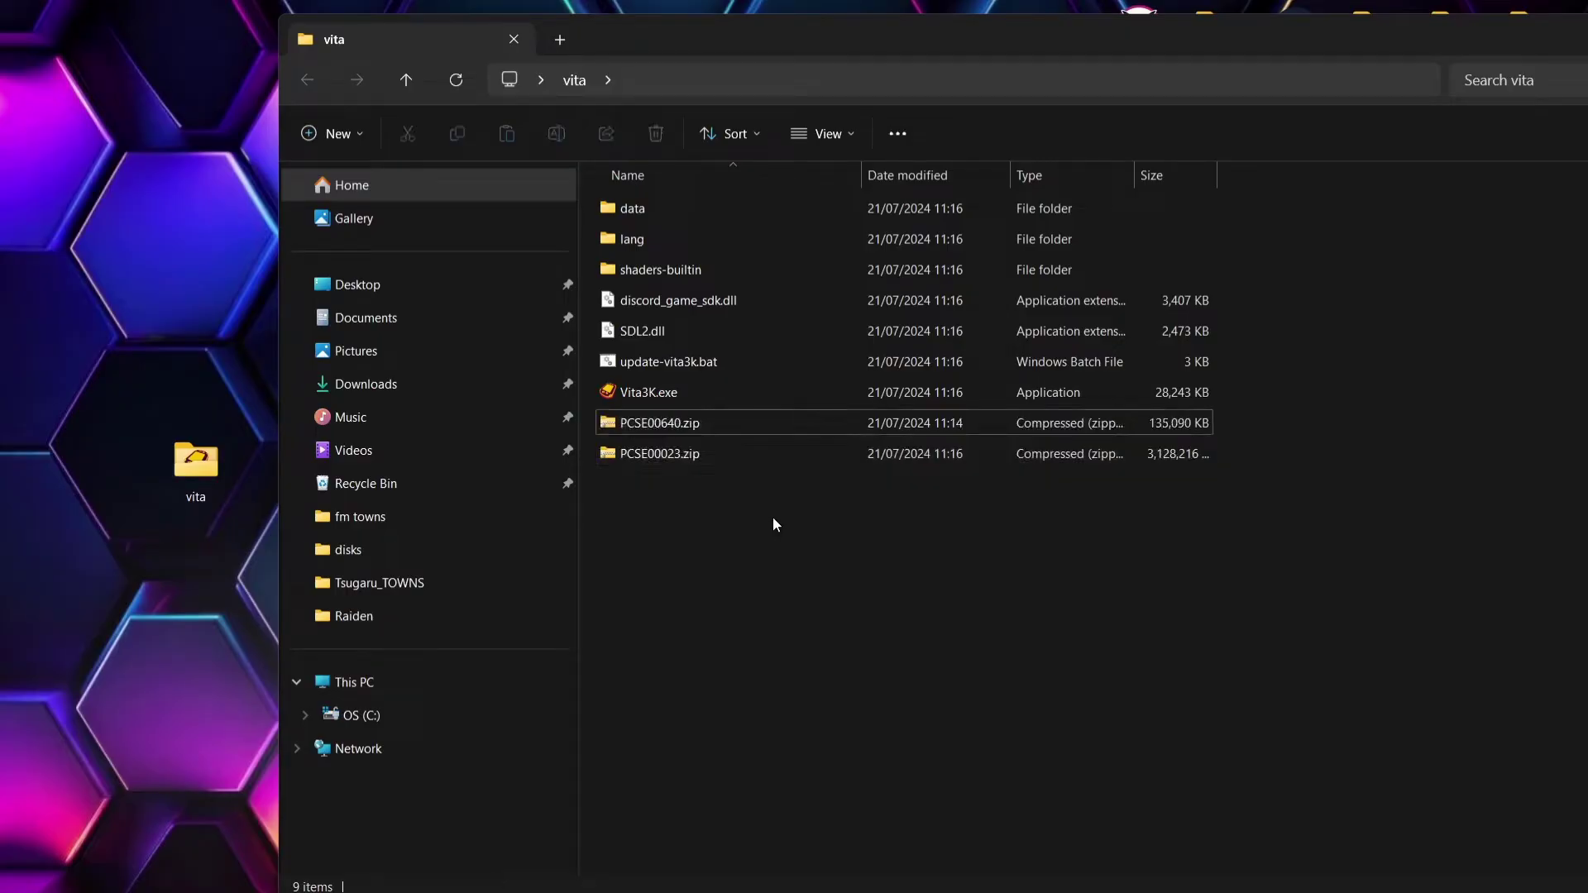
- Run Vita3K.exe despite the SmartScreen block and choose English (United Kingdom) as the emulator language
double_click(677, 389)
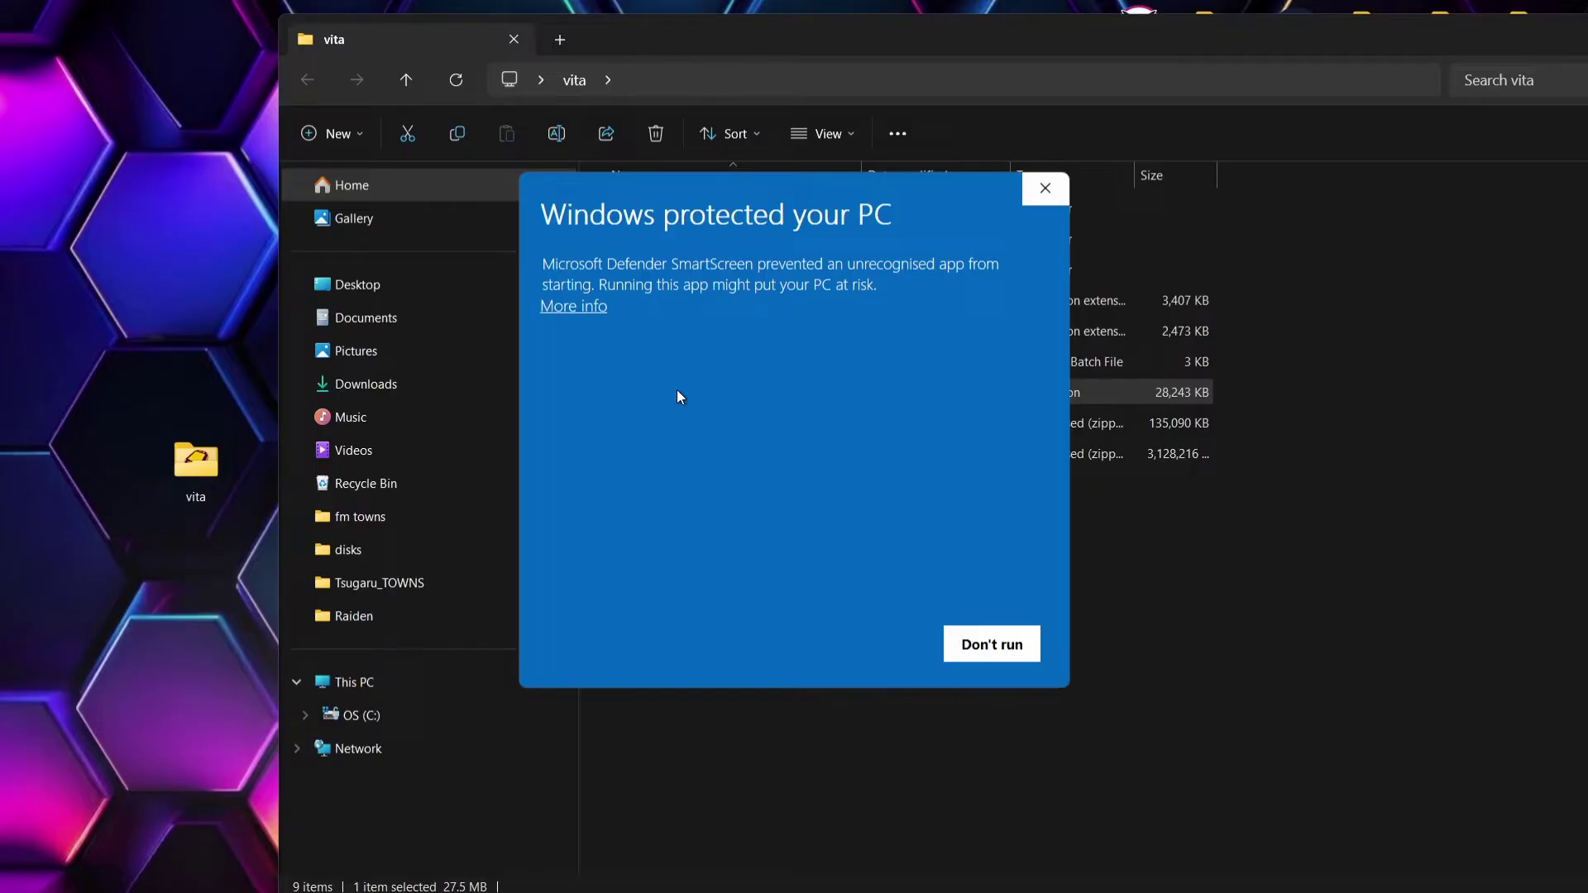
left_click(592, 308)
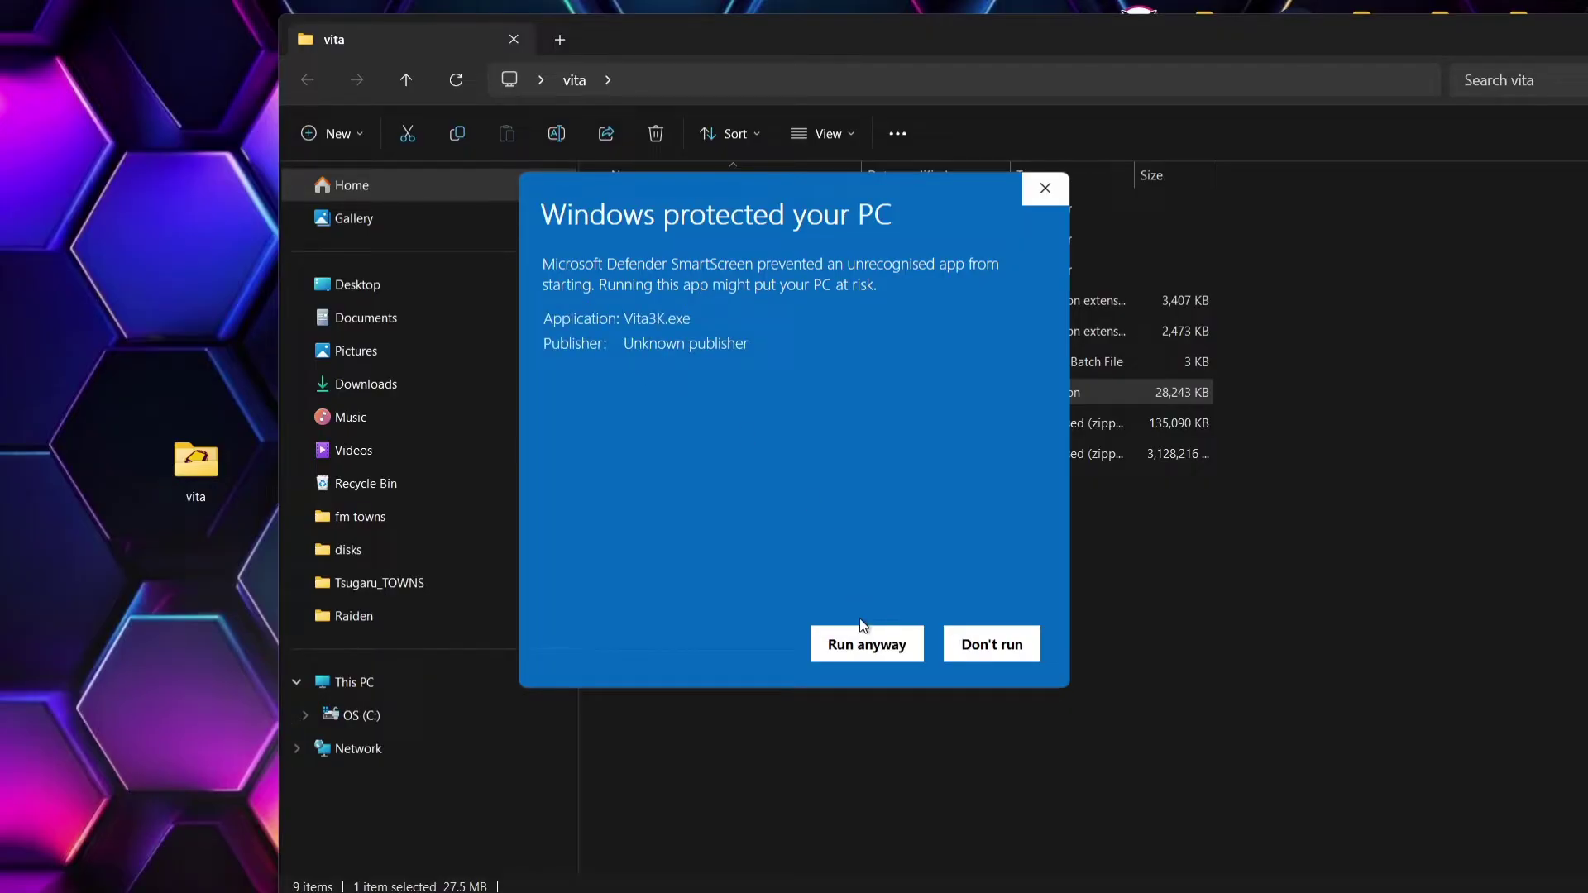
left_click(860, 638)
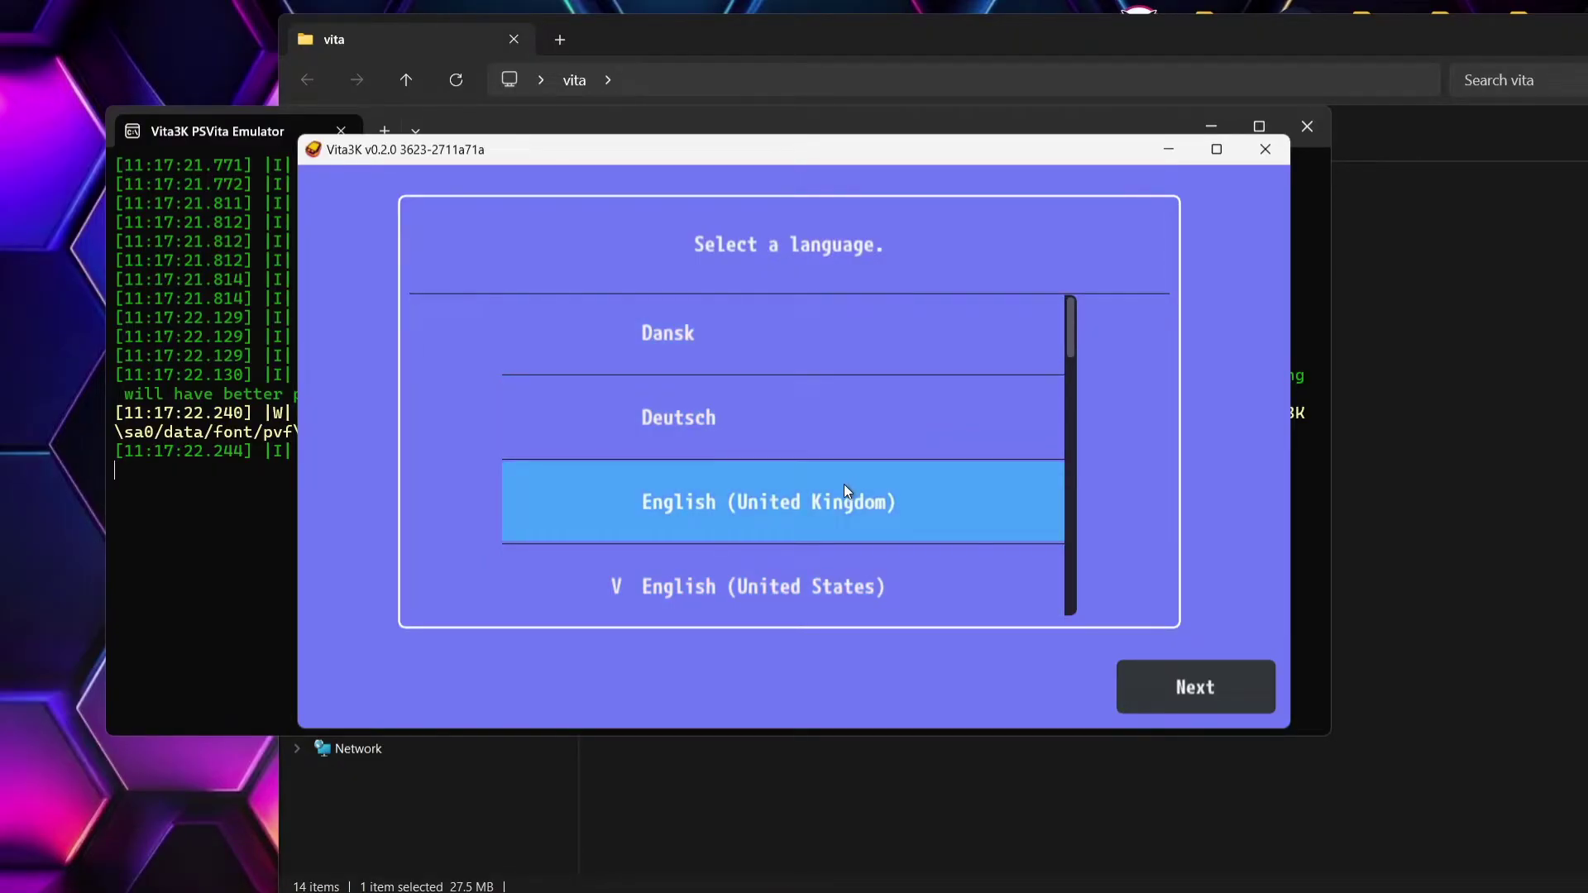
left_click(822, 500)
left_click(1188, 686)
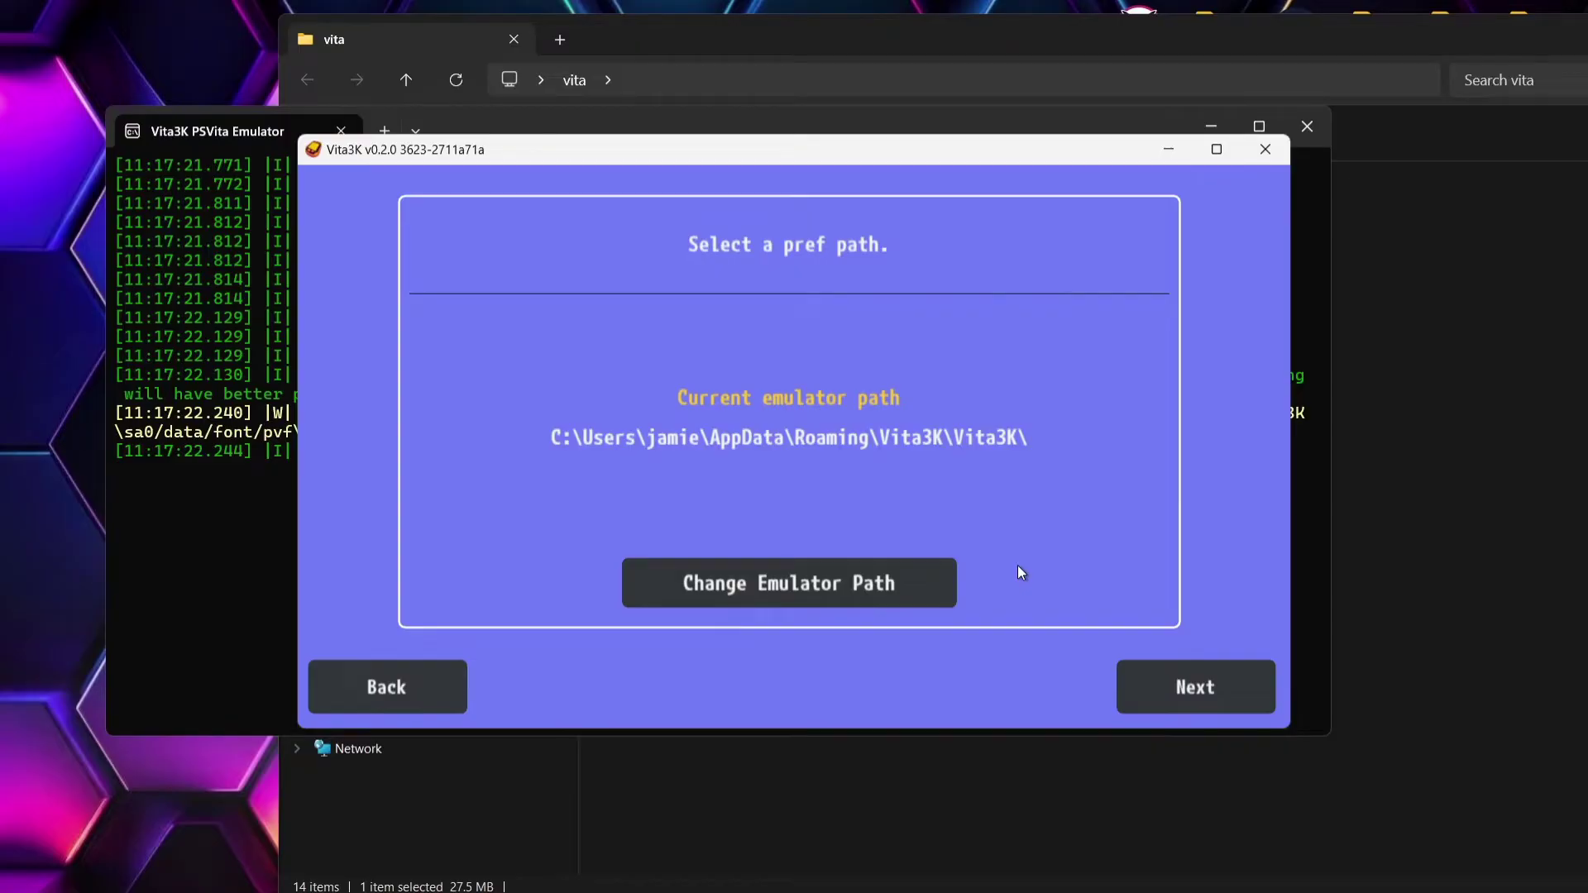
- Set the emulator path to the desktop's vita folder and continue to the firmware installation page
left_click(822, 584)
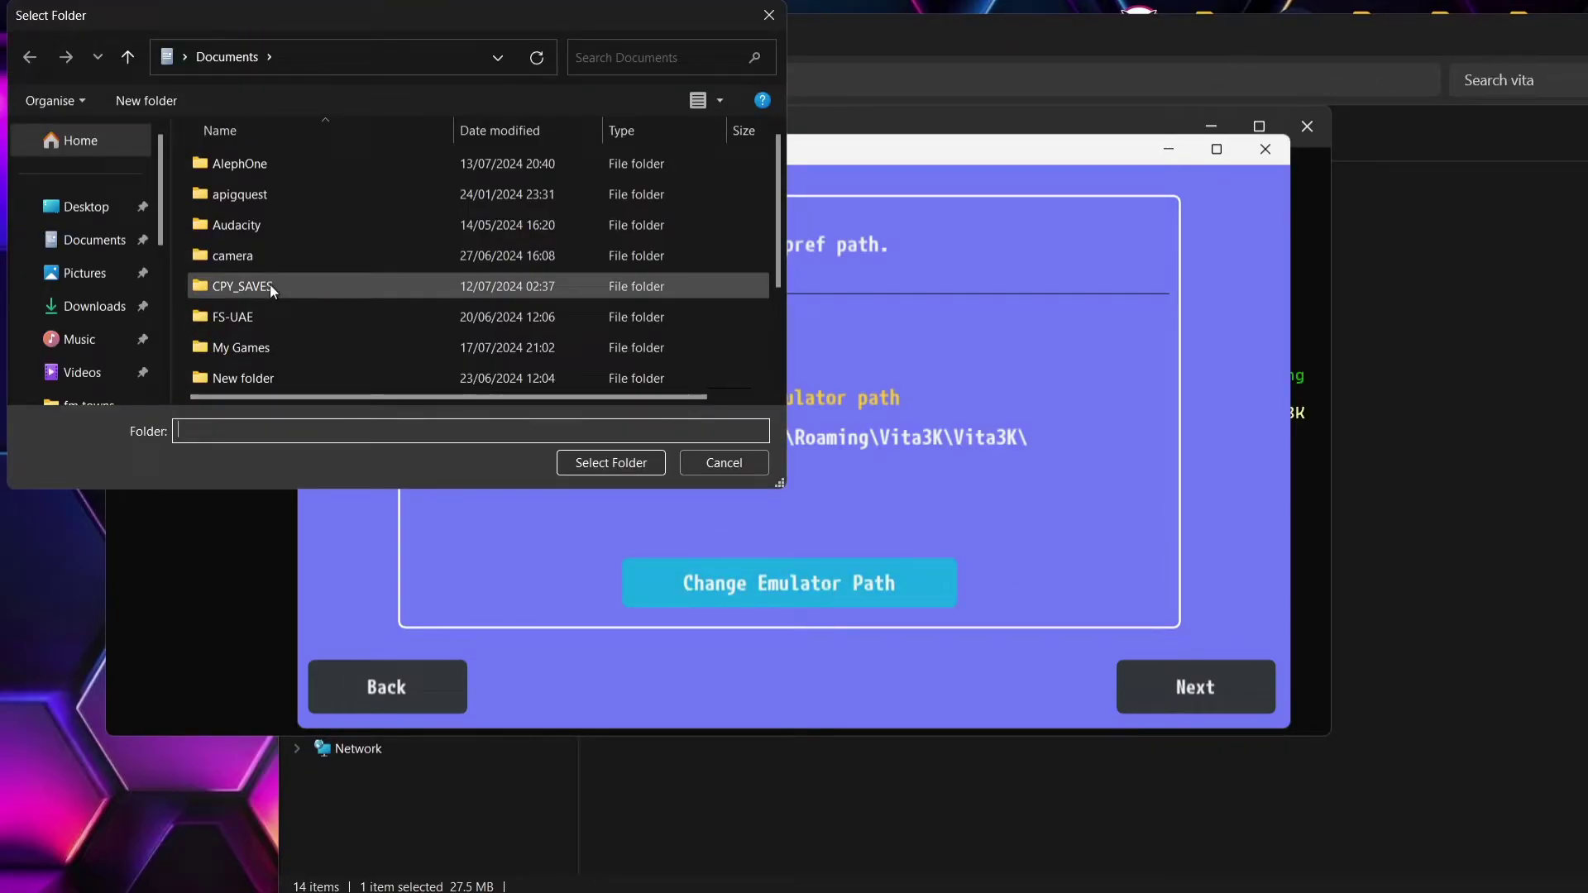
left_click(109, 213)
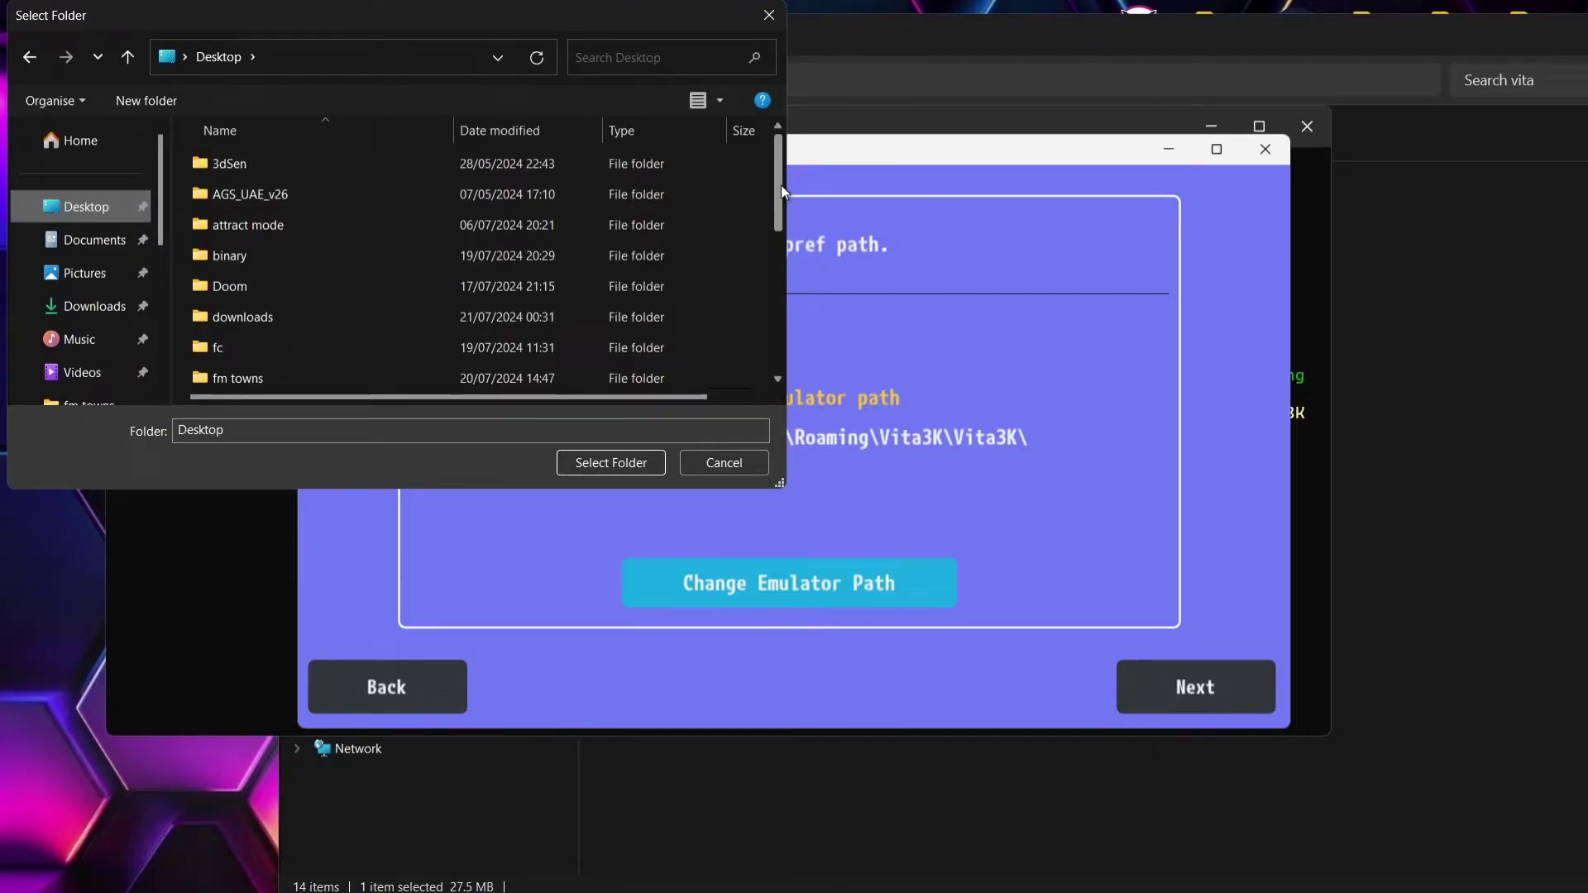
left_click_drag(781, 186, 786, 323)
left_click(334, 323)
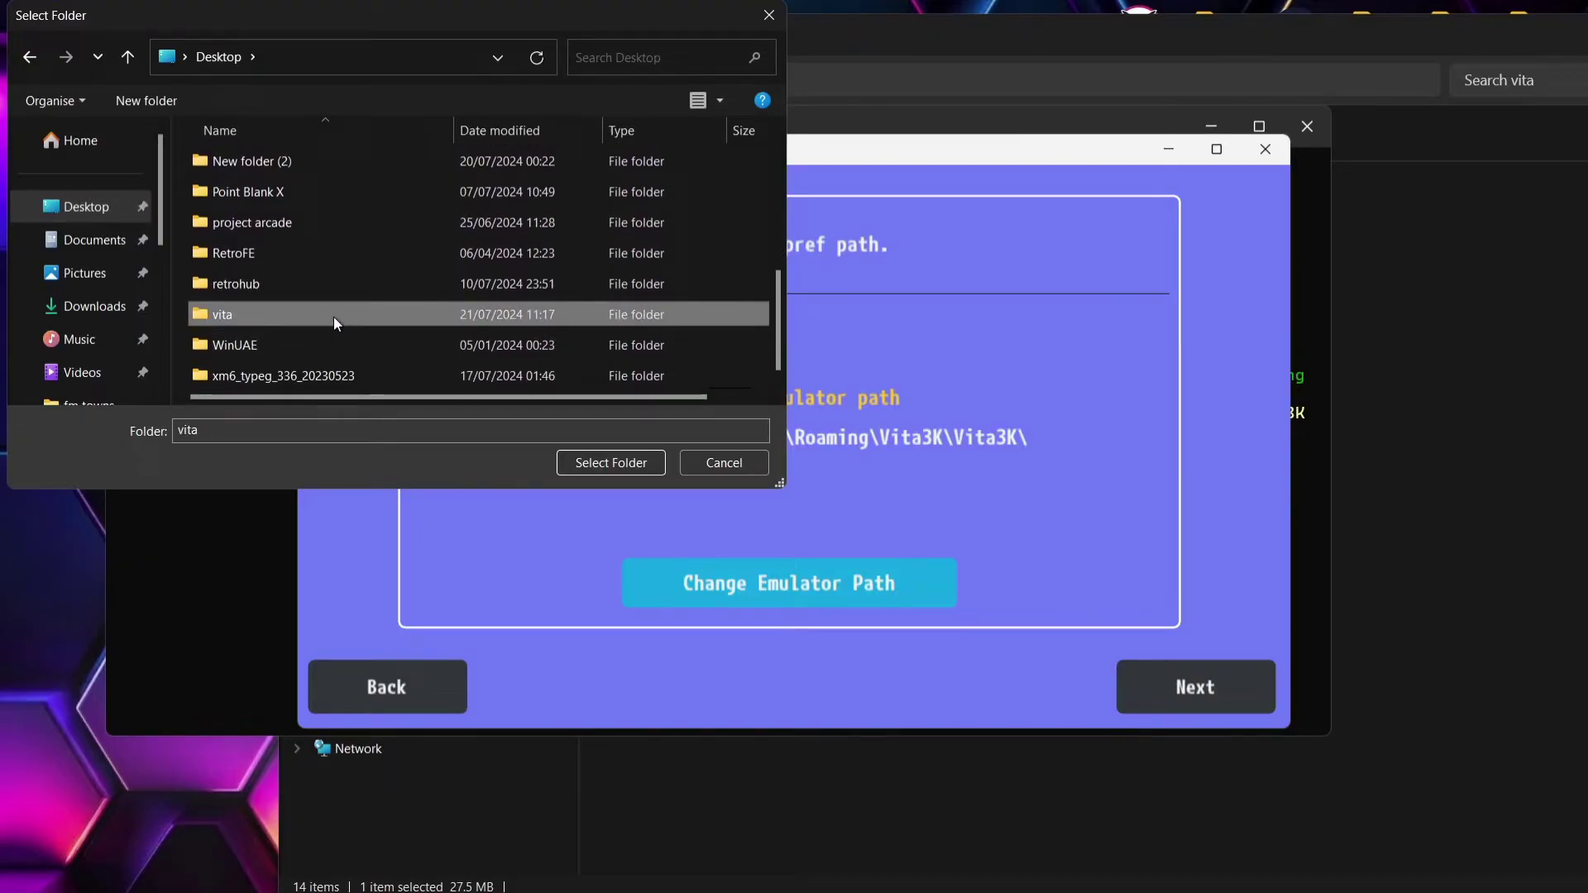
left_click(648, 467)
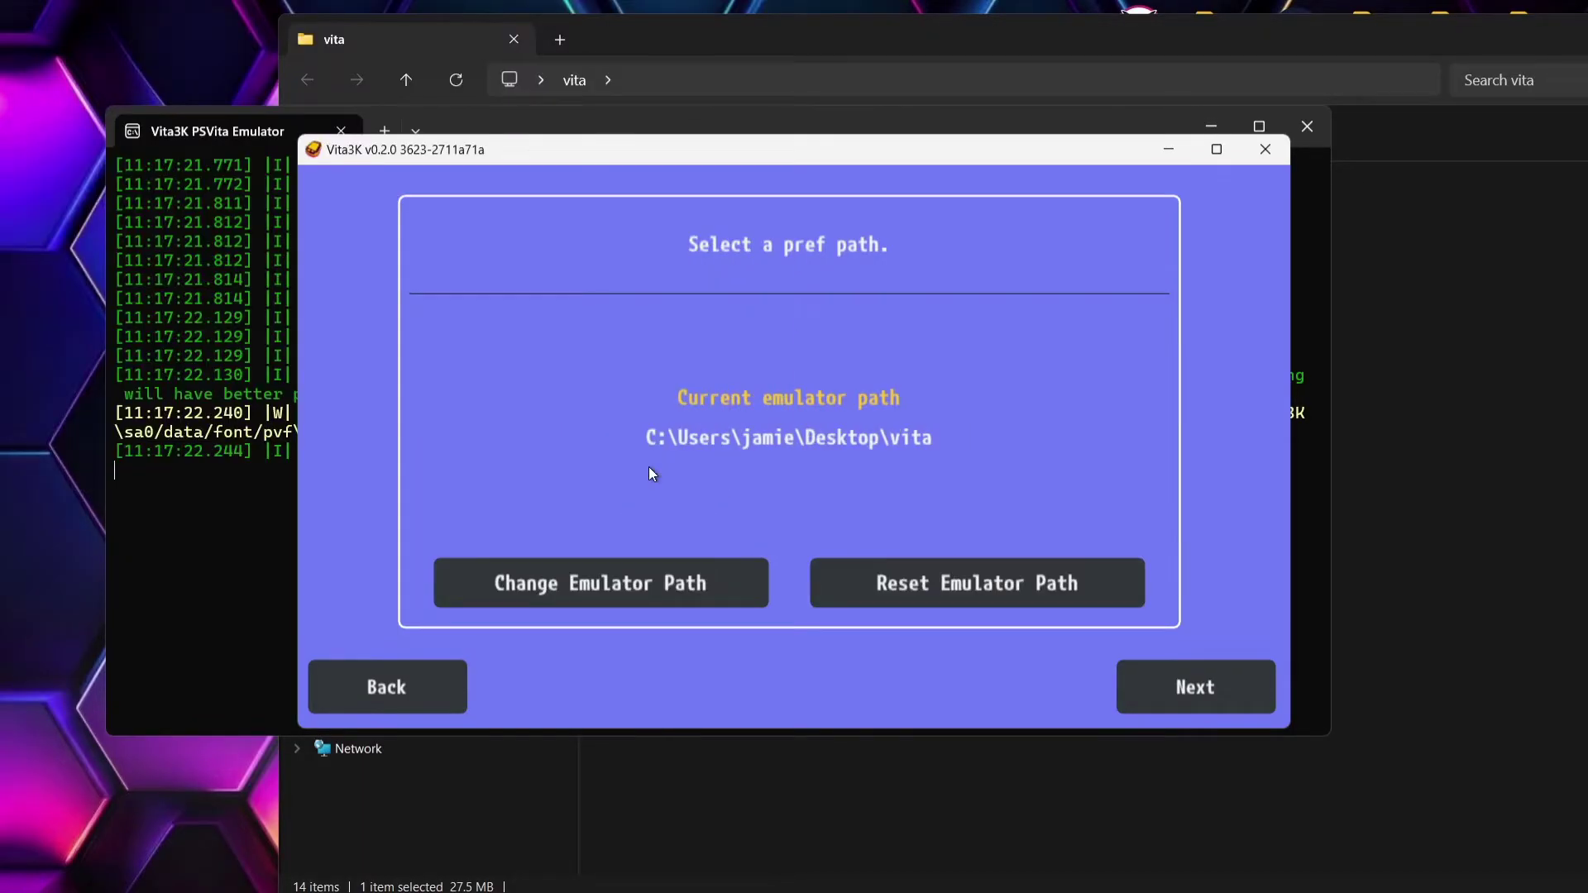
left_click(1193, 683)
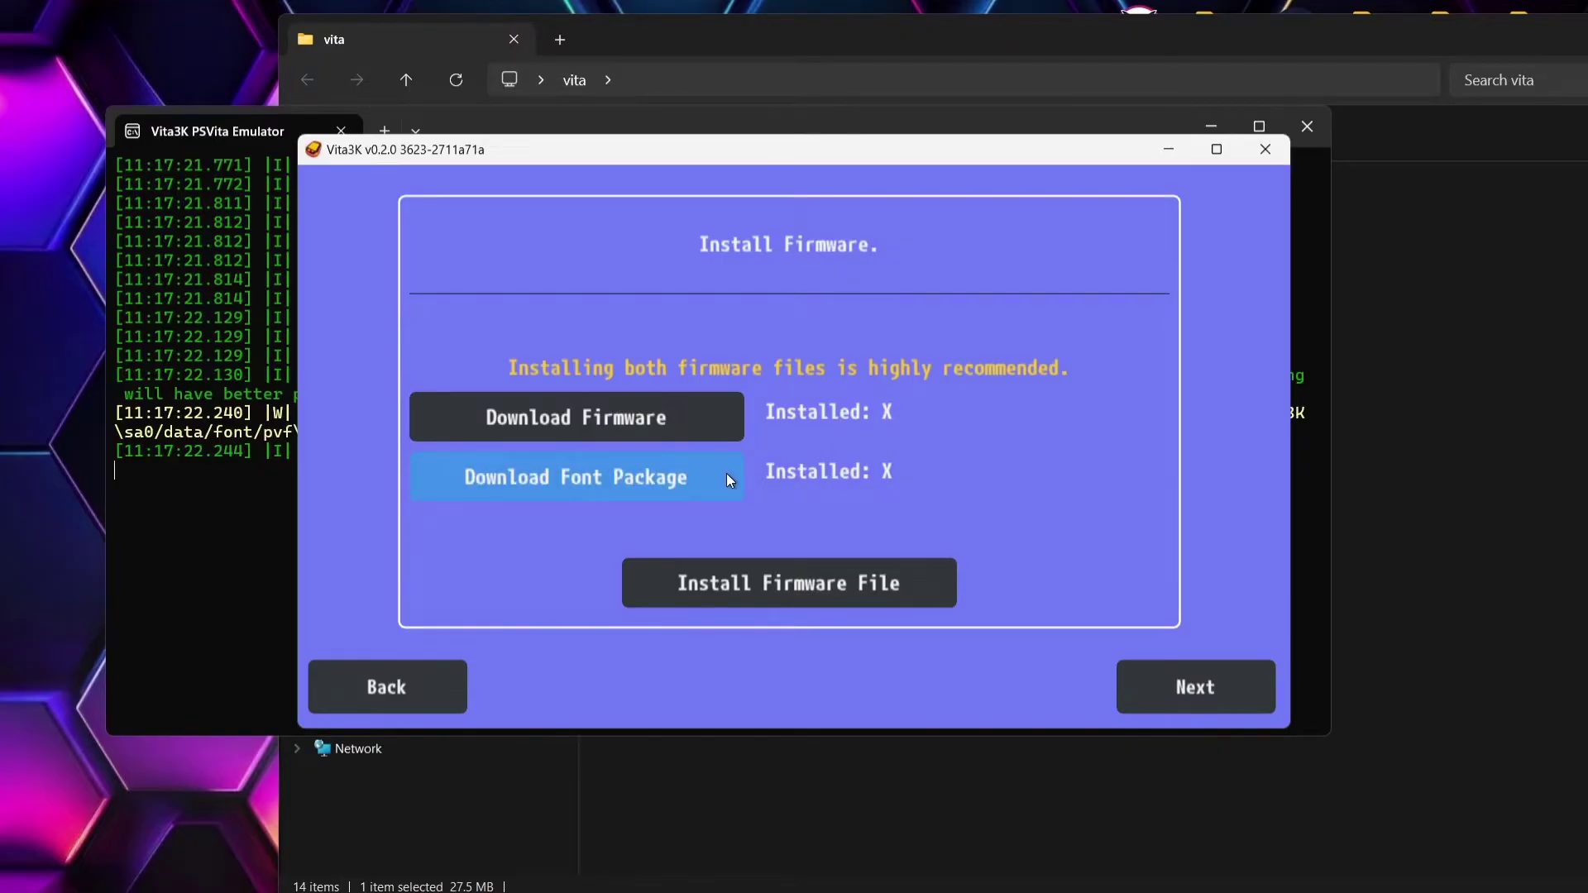
- Download the Vita firmware file PSVUPDAT.PUP from the PlayStation support page, keeping it despite the browser's block, and download the firmware font package
left_click(690, 419)
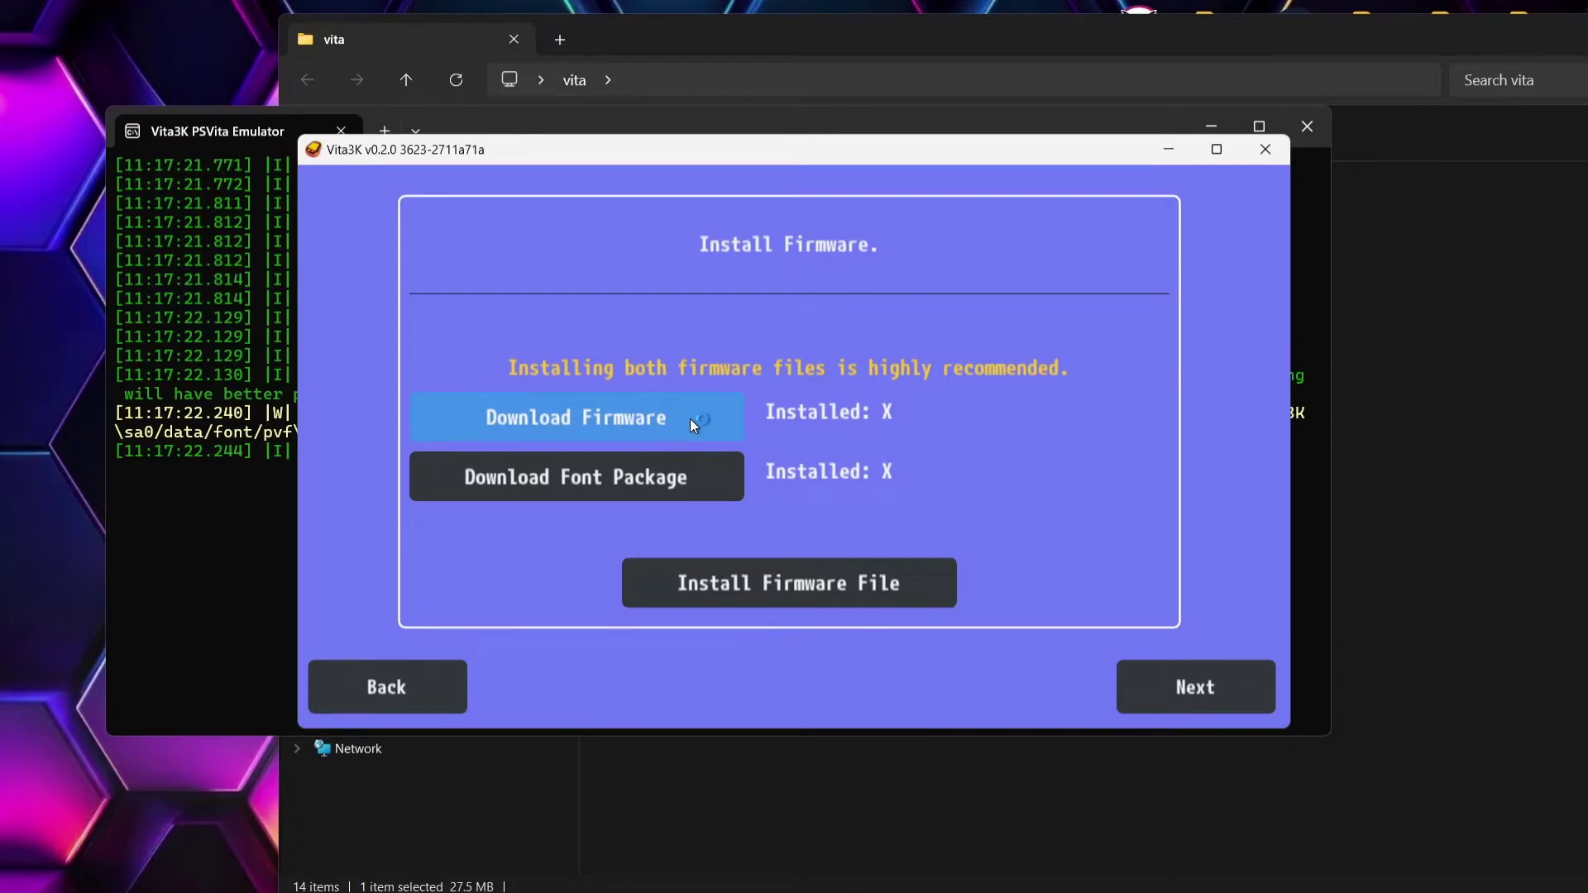
left_click(660, 111)
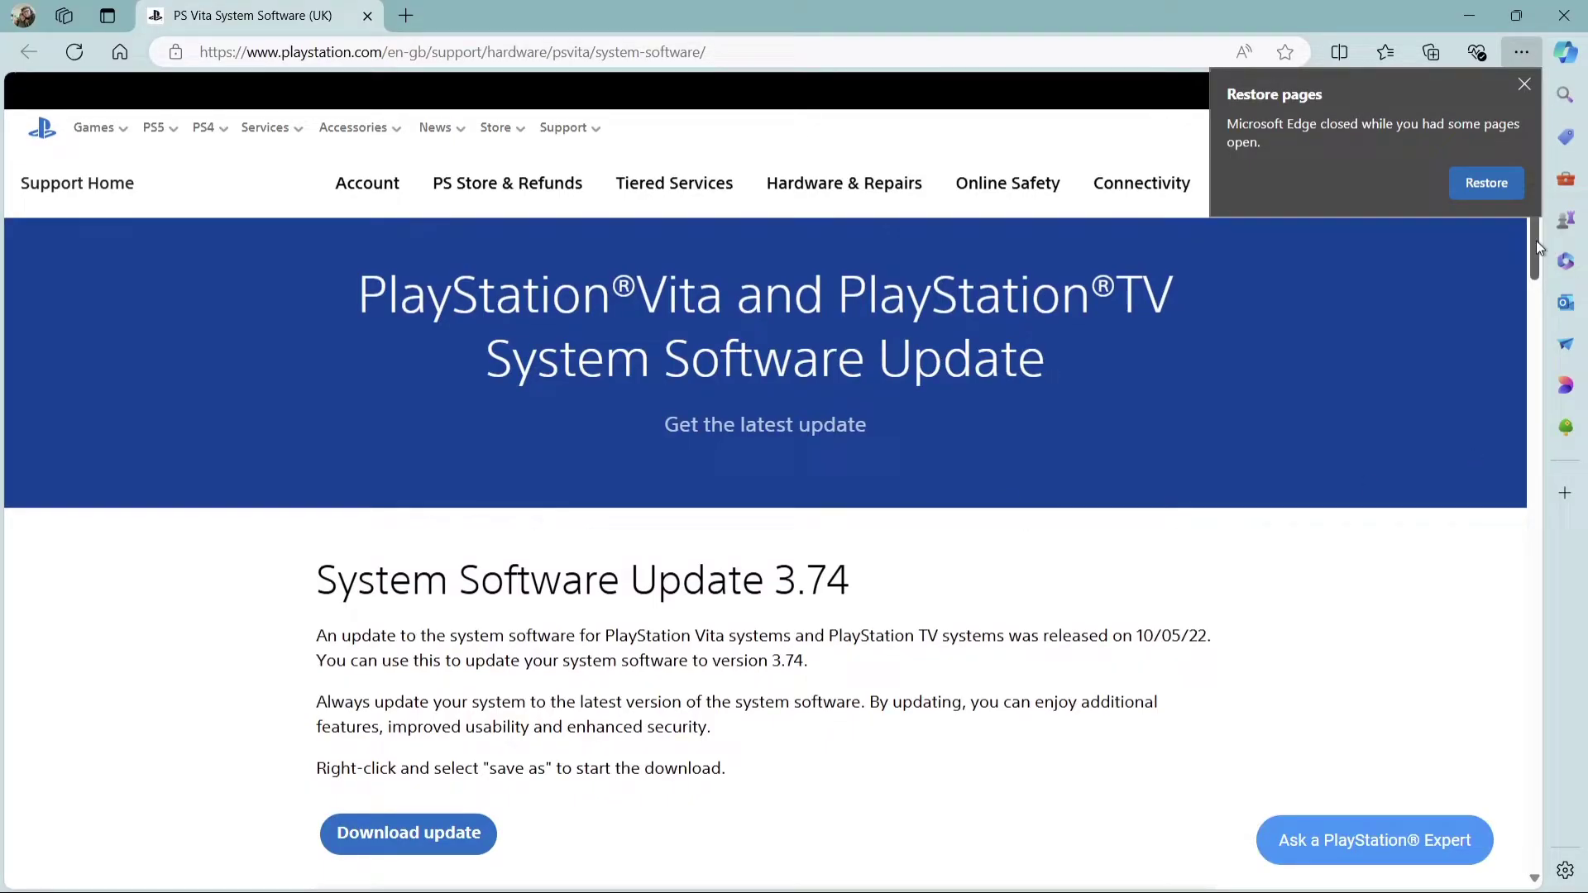
left_click_drag(1530, 252, 1531, 286)
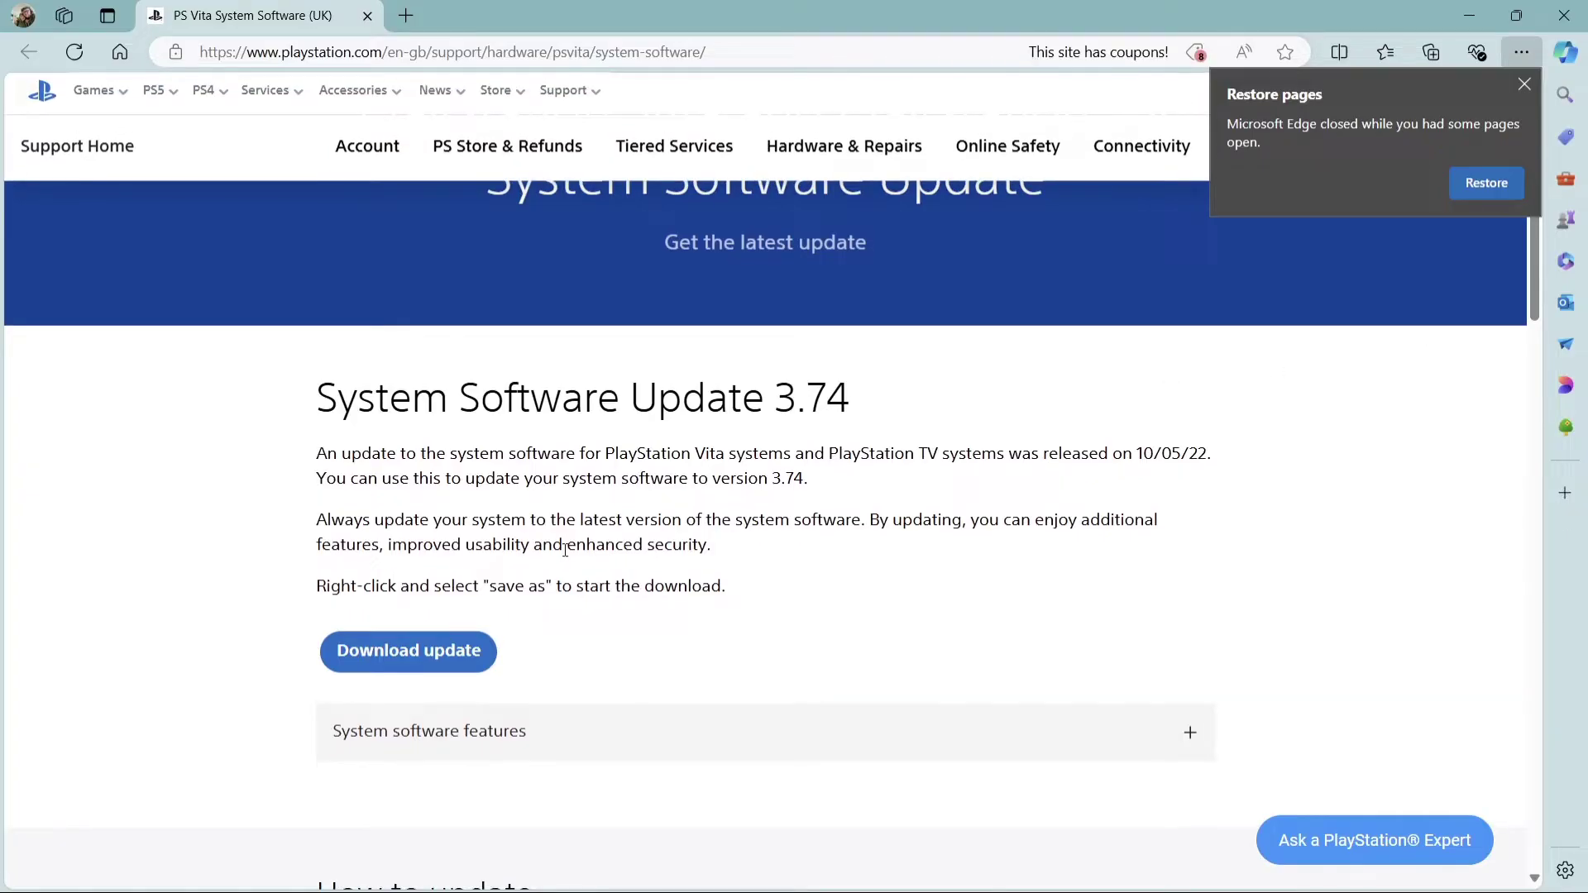
left_click(418, 653)
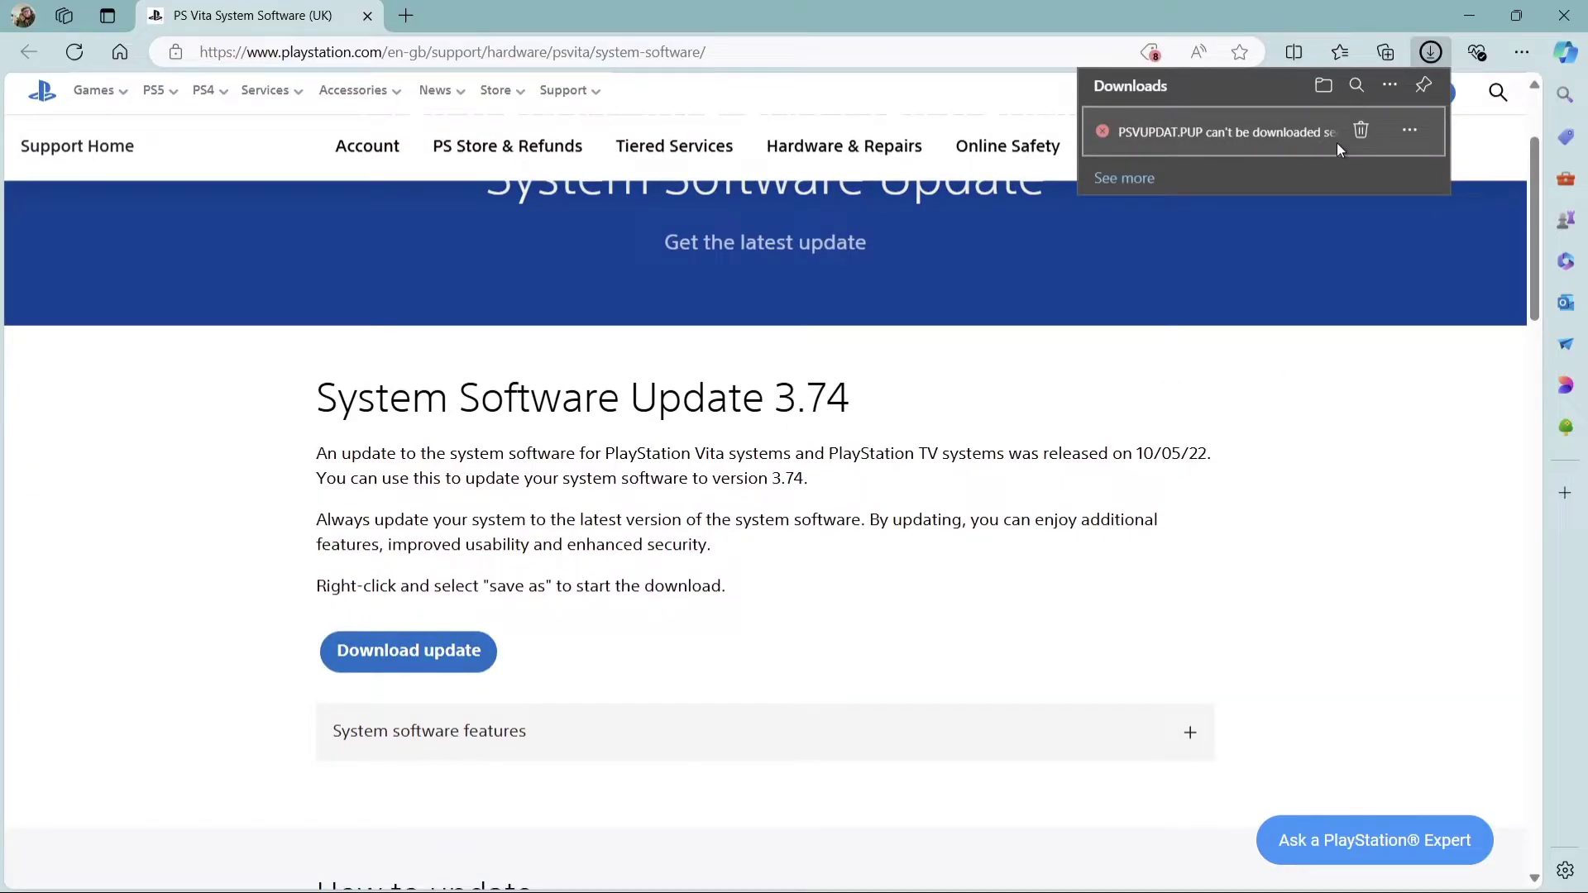
left_click(1411, 131)
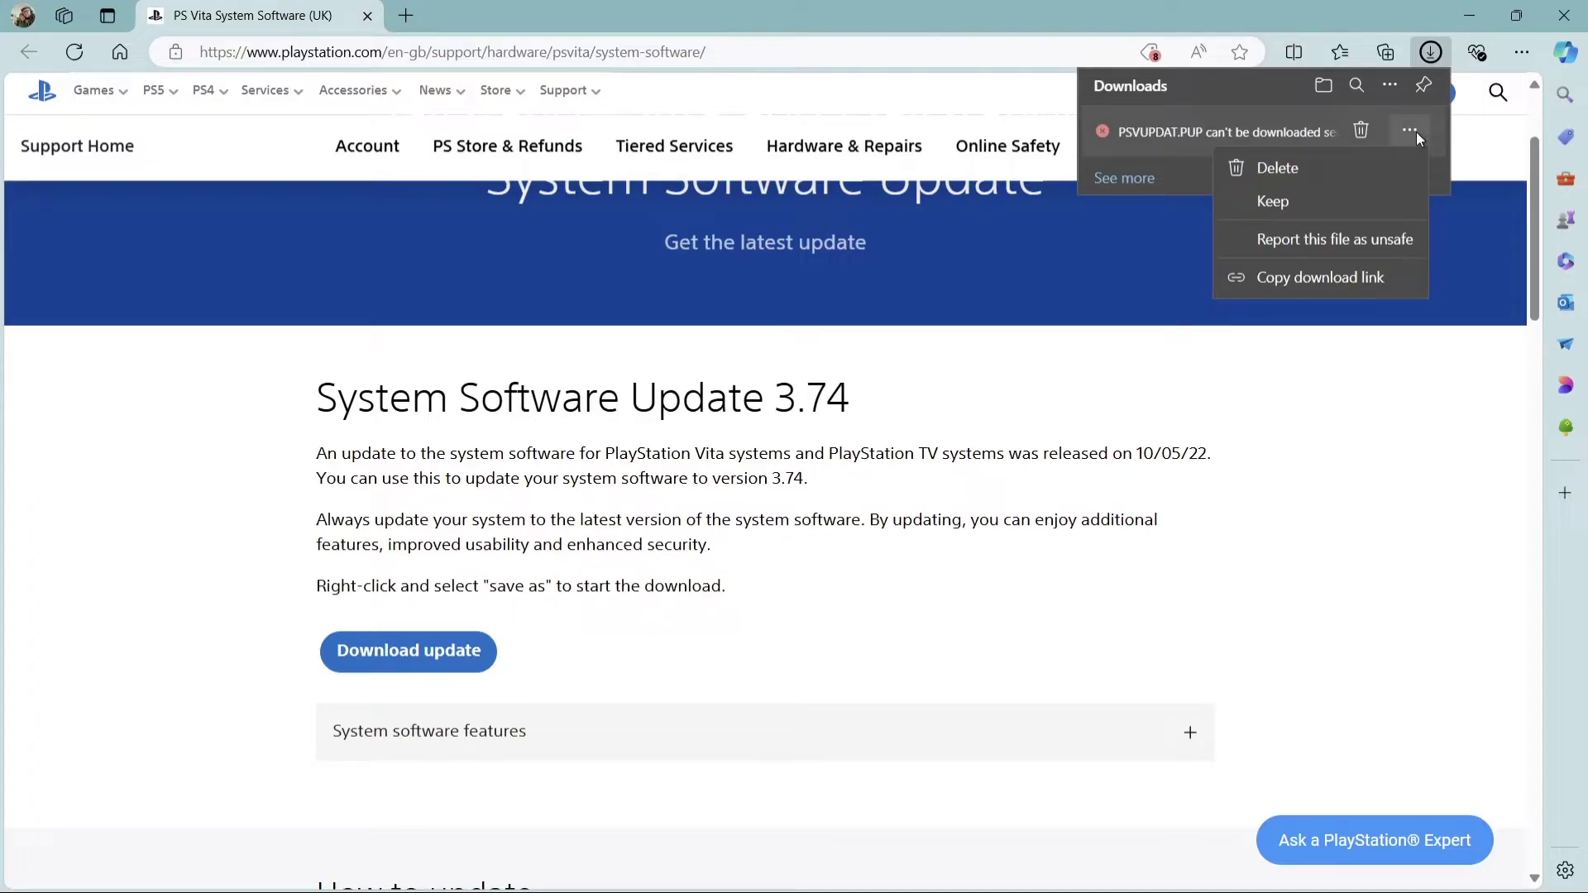
left_click(1296, 199)
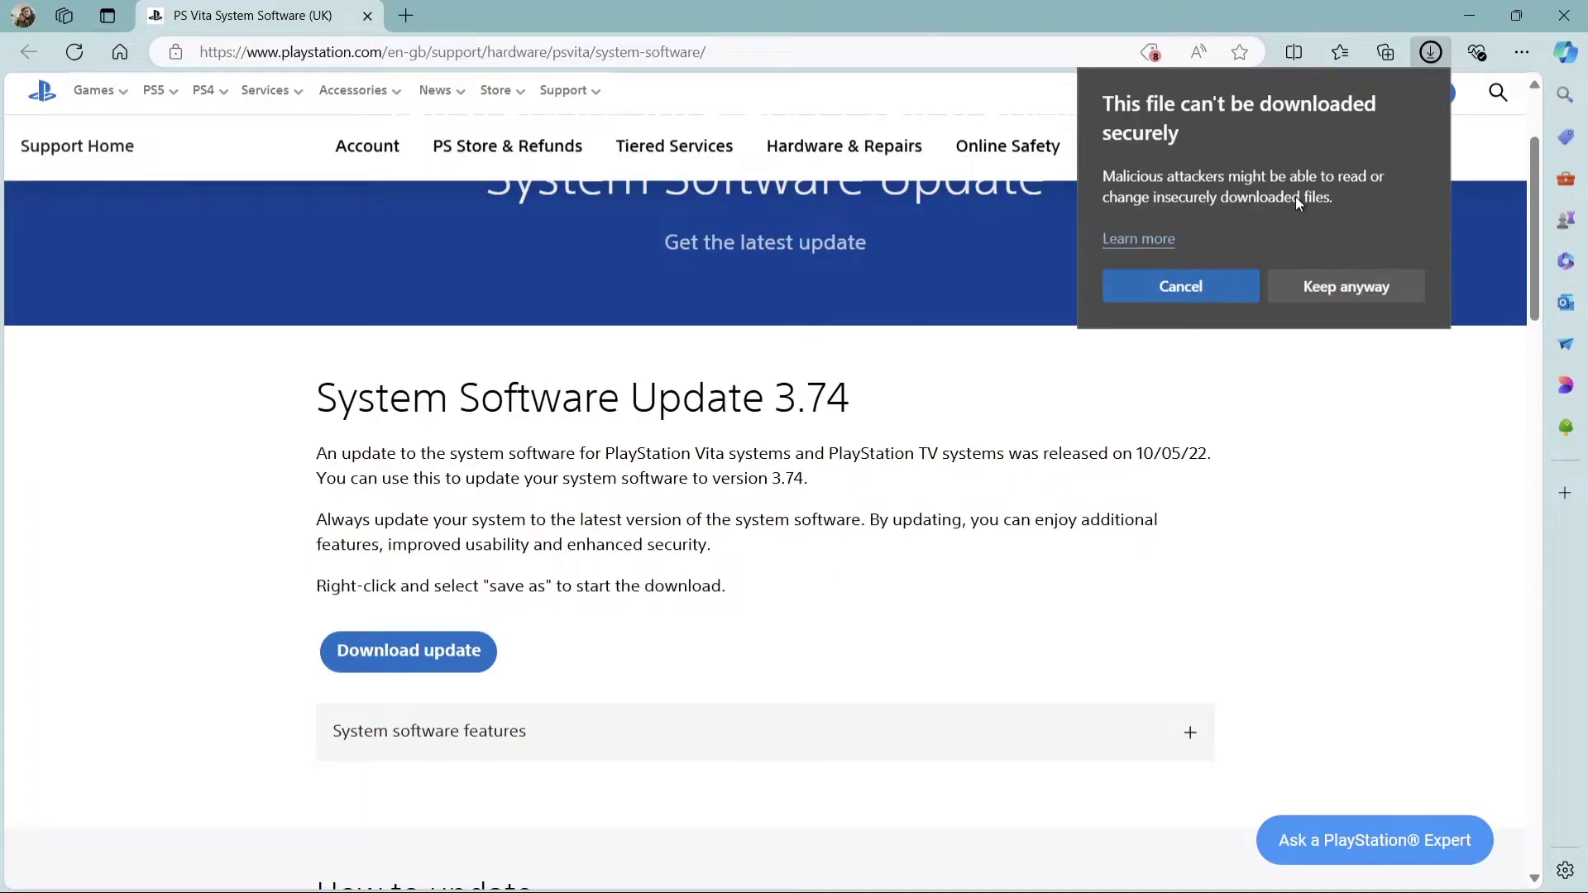
left_click(1331, 286)
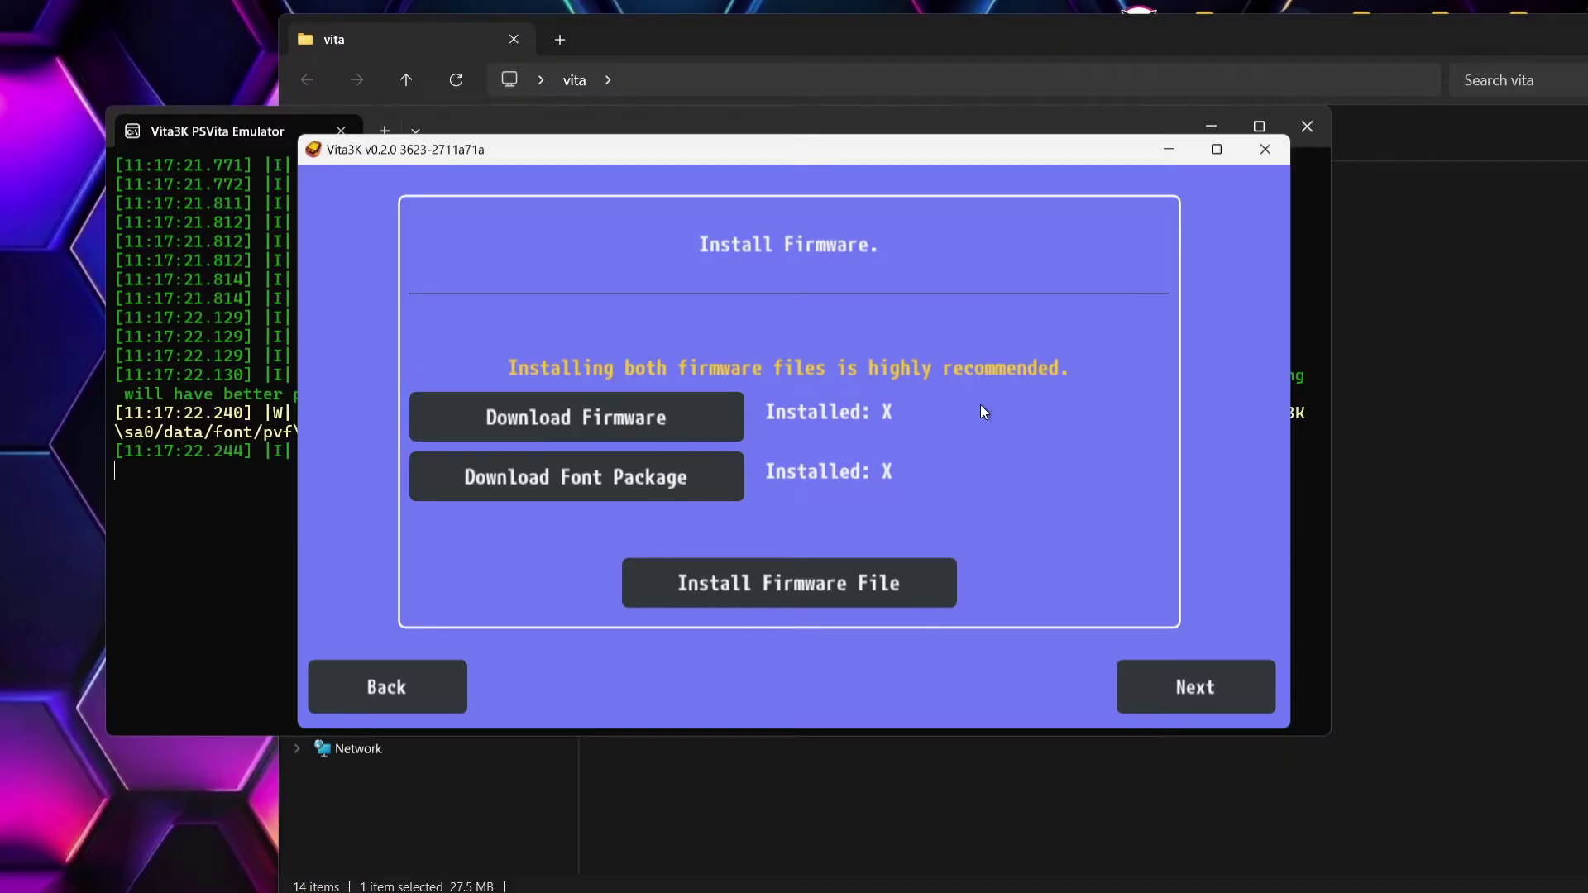
left_click(639, 486)
- Install the firmware from PSVUPDAT.PUP in the Downloads folder and have the installation file deleted
left_click(822, 589)
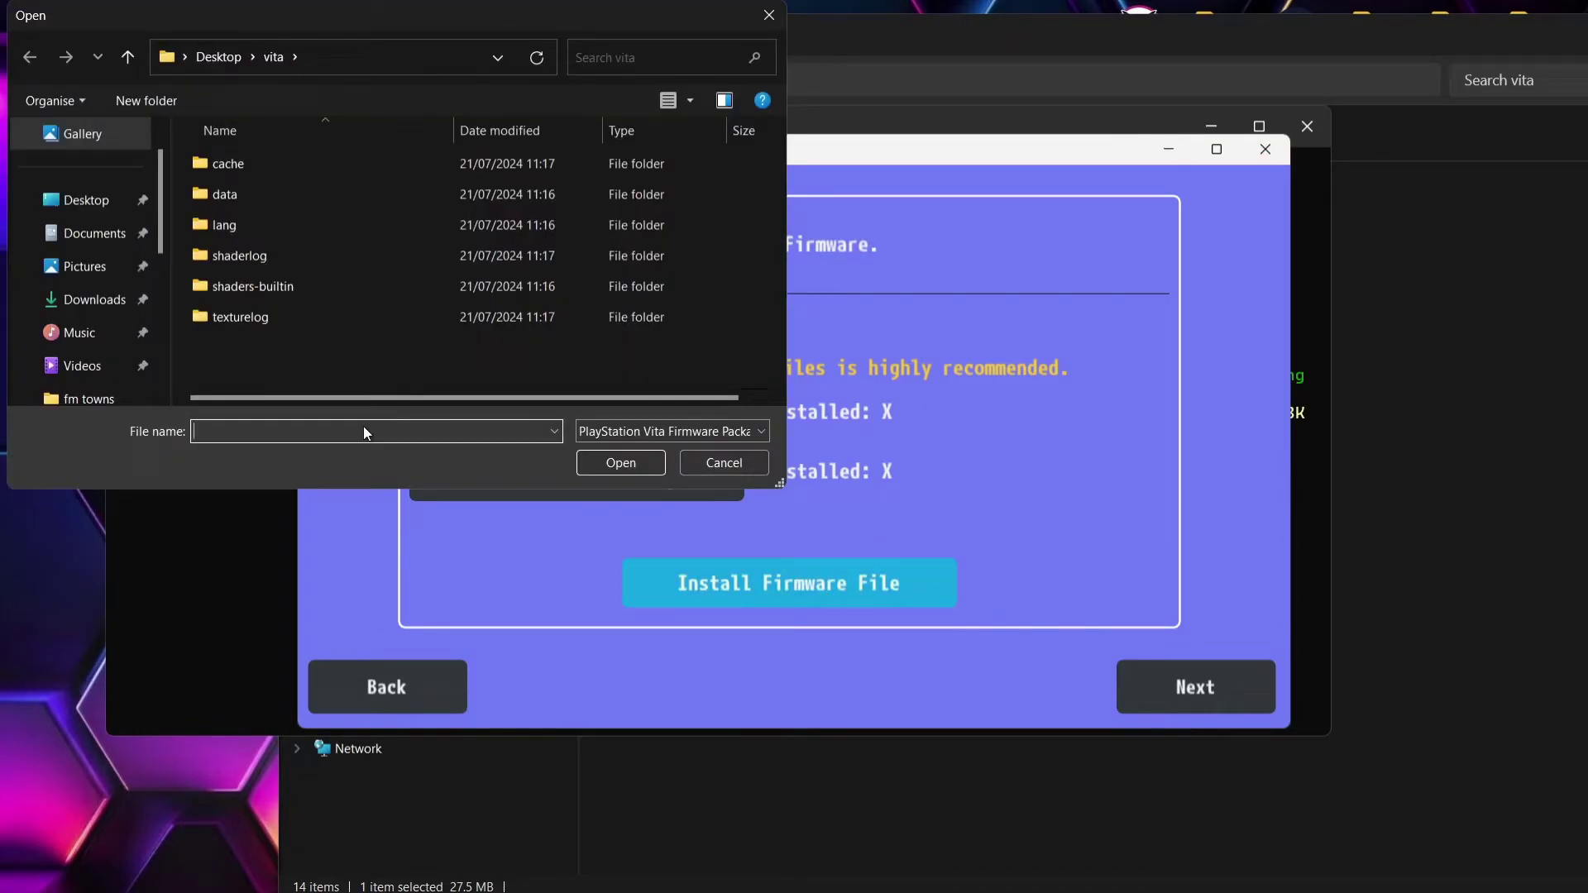
left_click(115, 311)
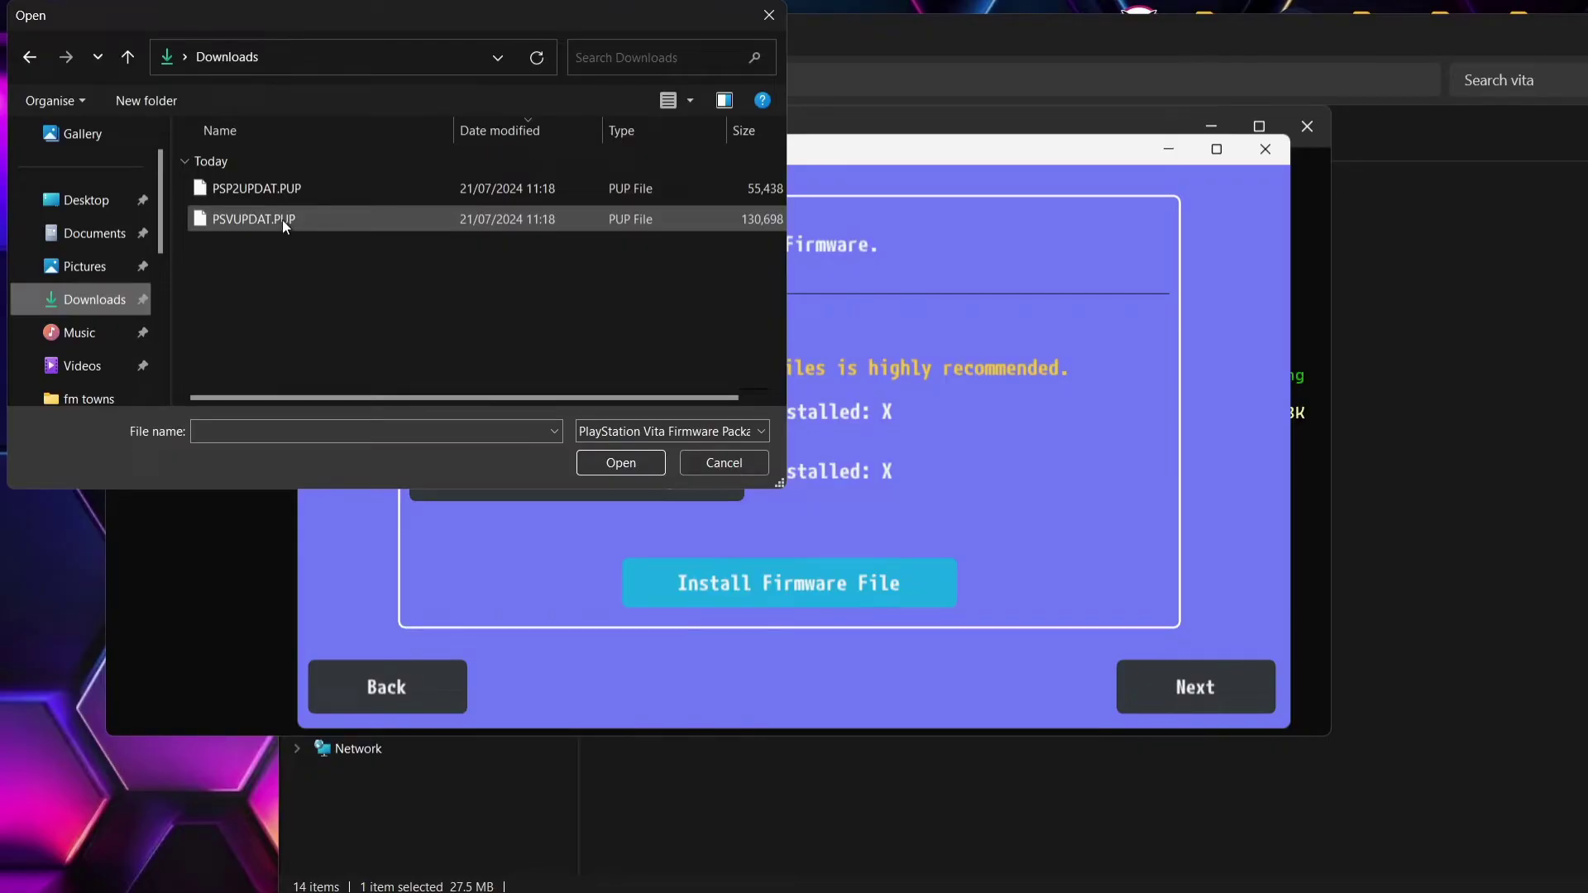
double_click(282, 221)
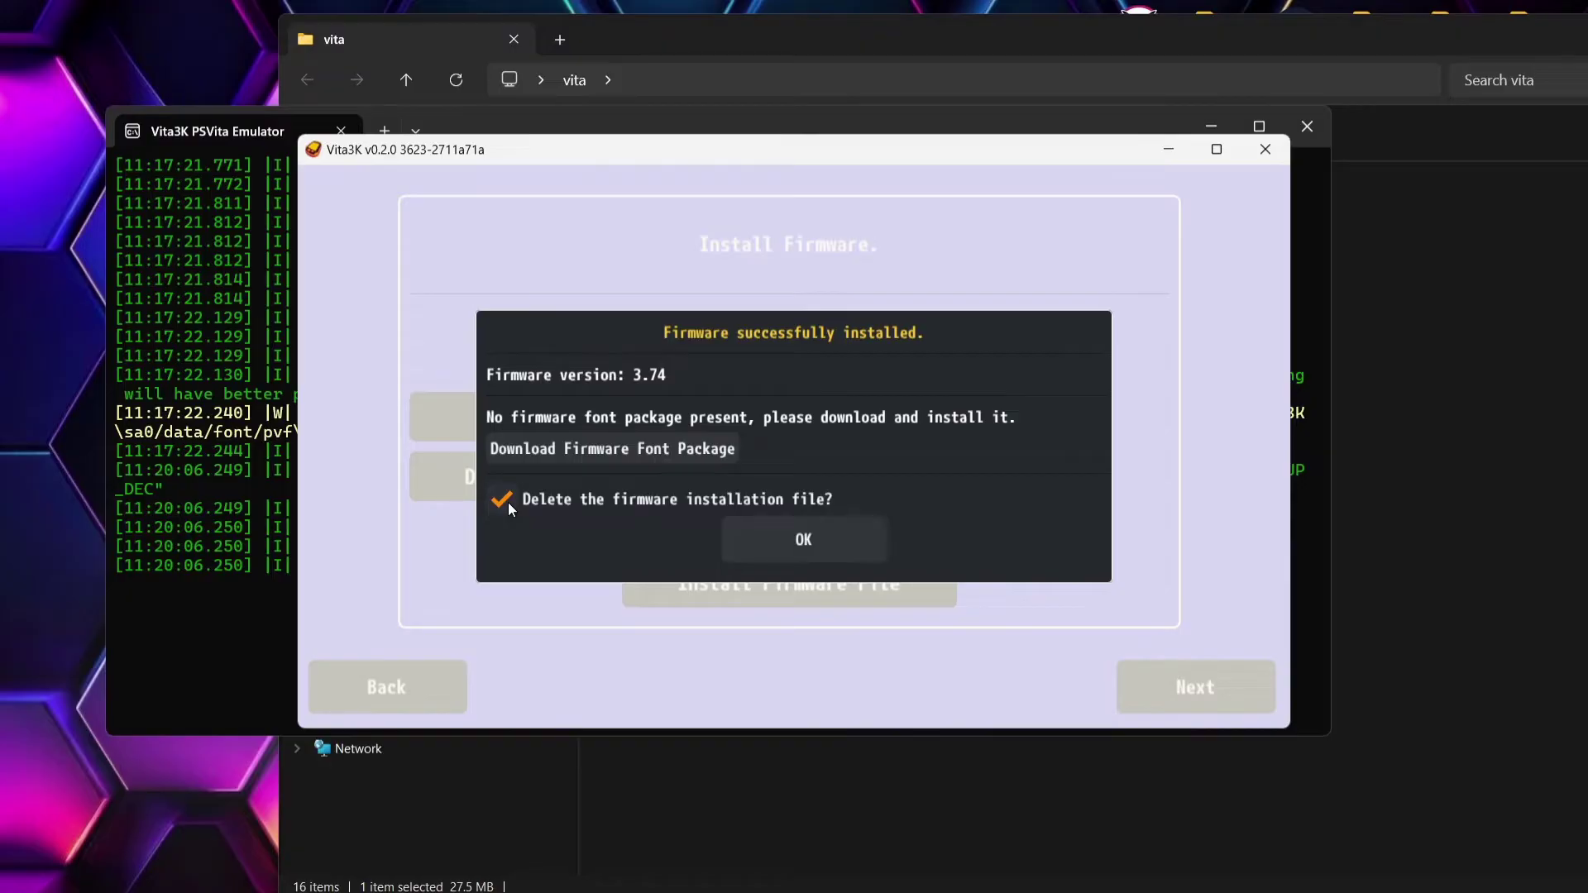
left_click(806, 533)
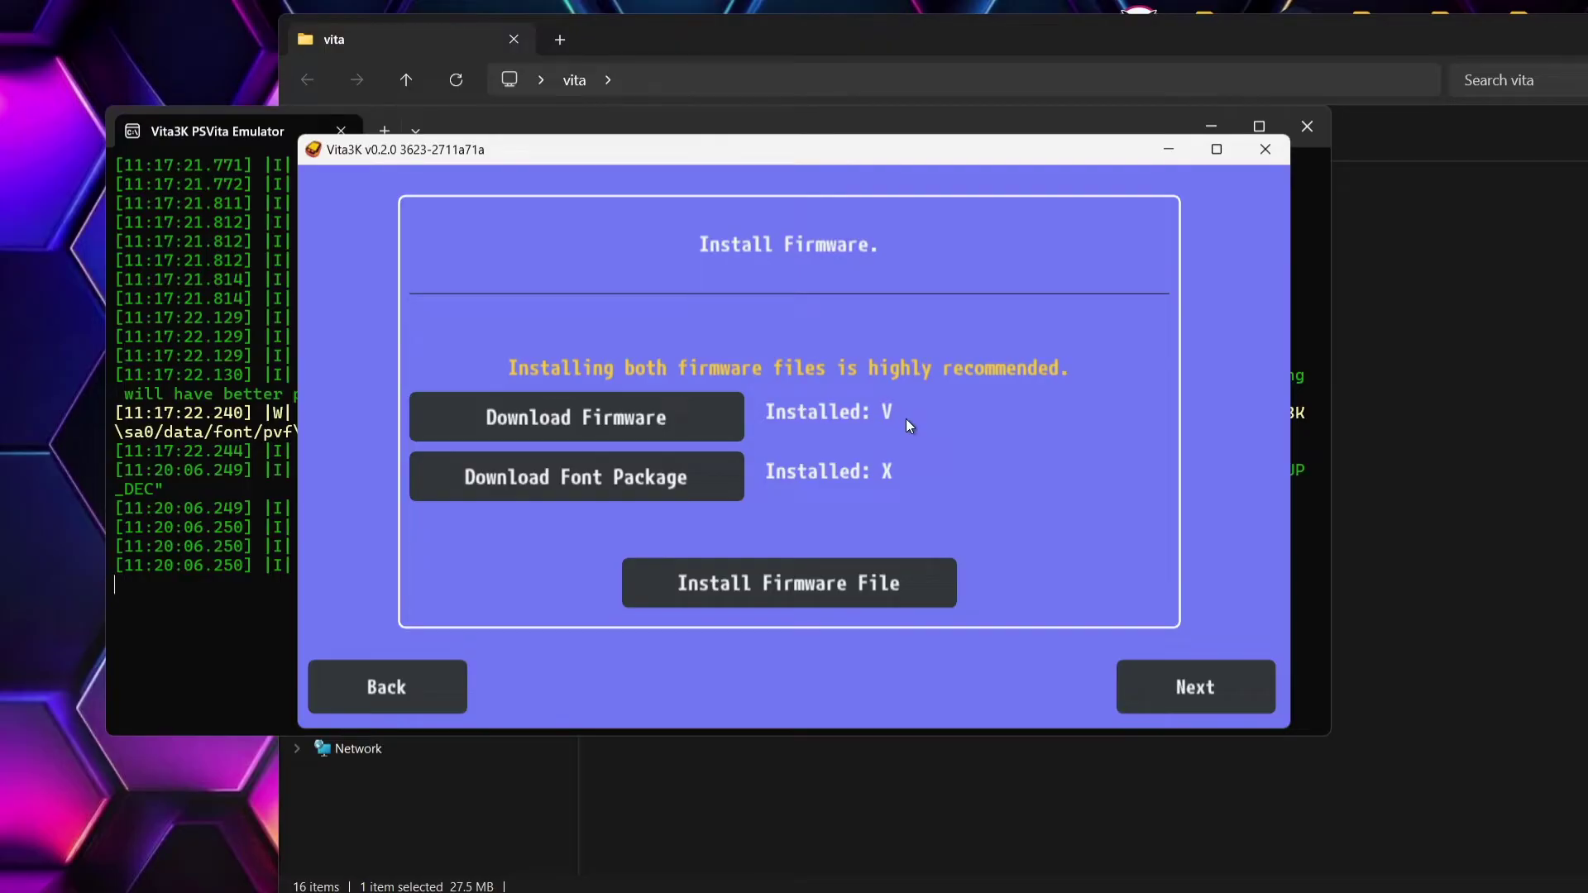
- Install the font package from PSP2UPDAT.PUP in the Downloads folder and have the installation file deleted
left_click(840, 584)
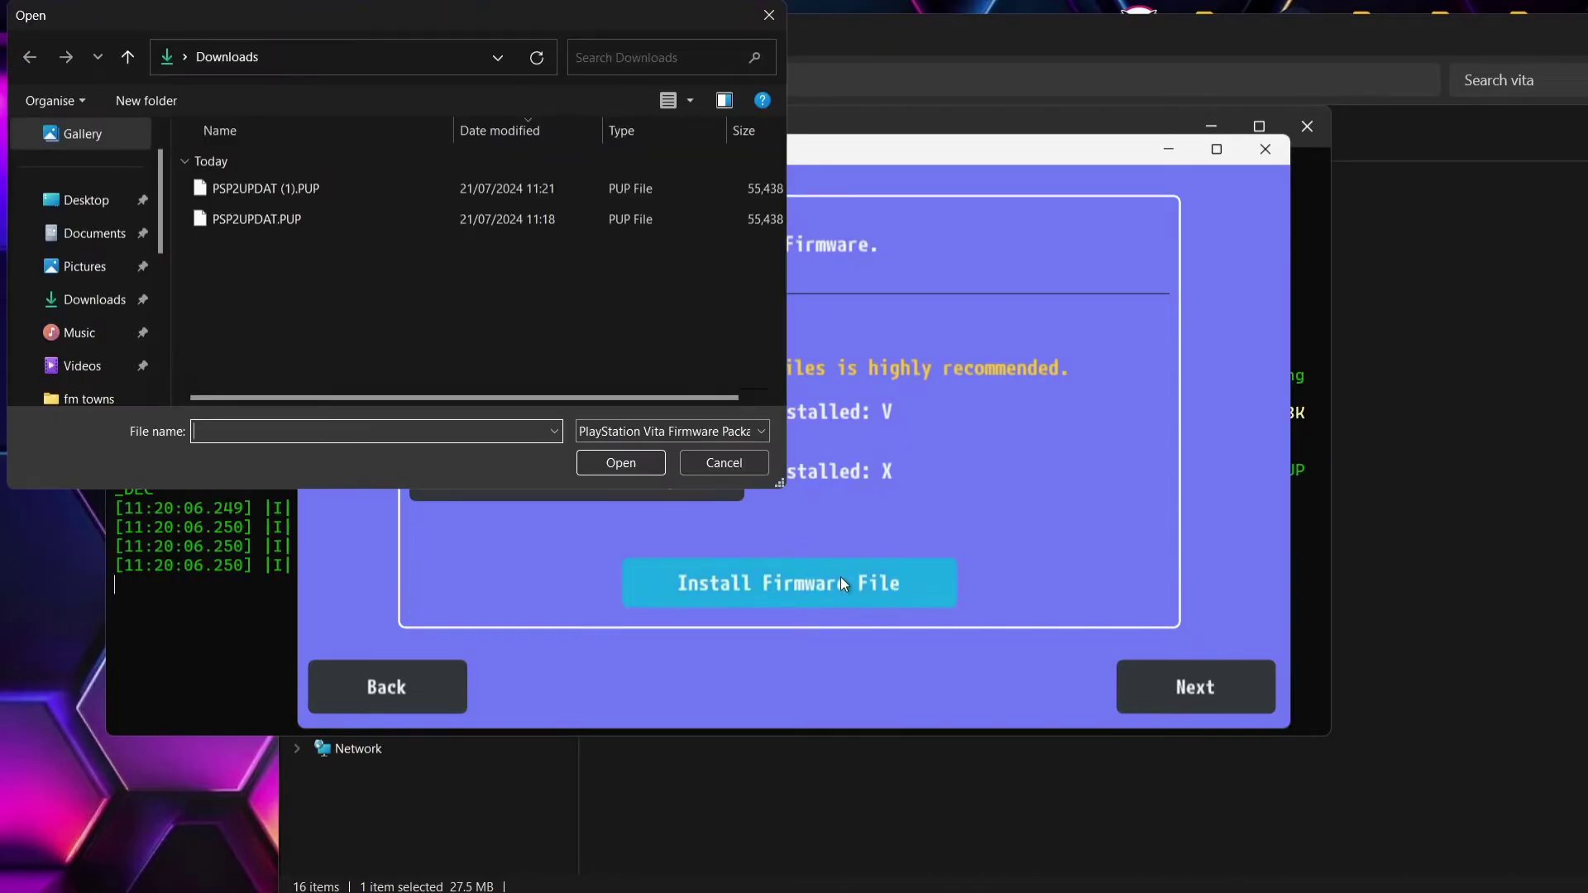
double_click(322, 220)
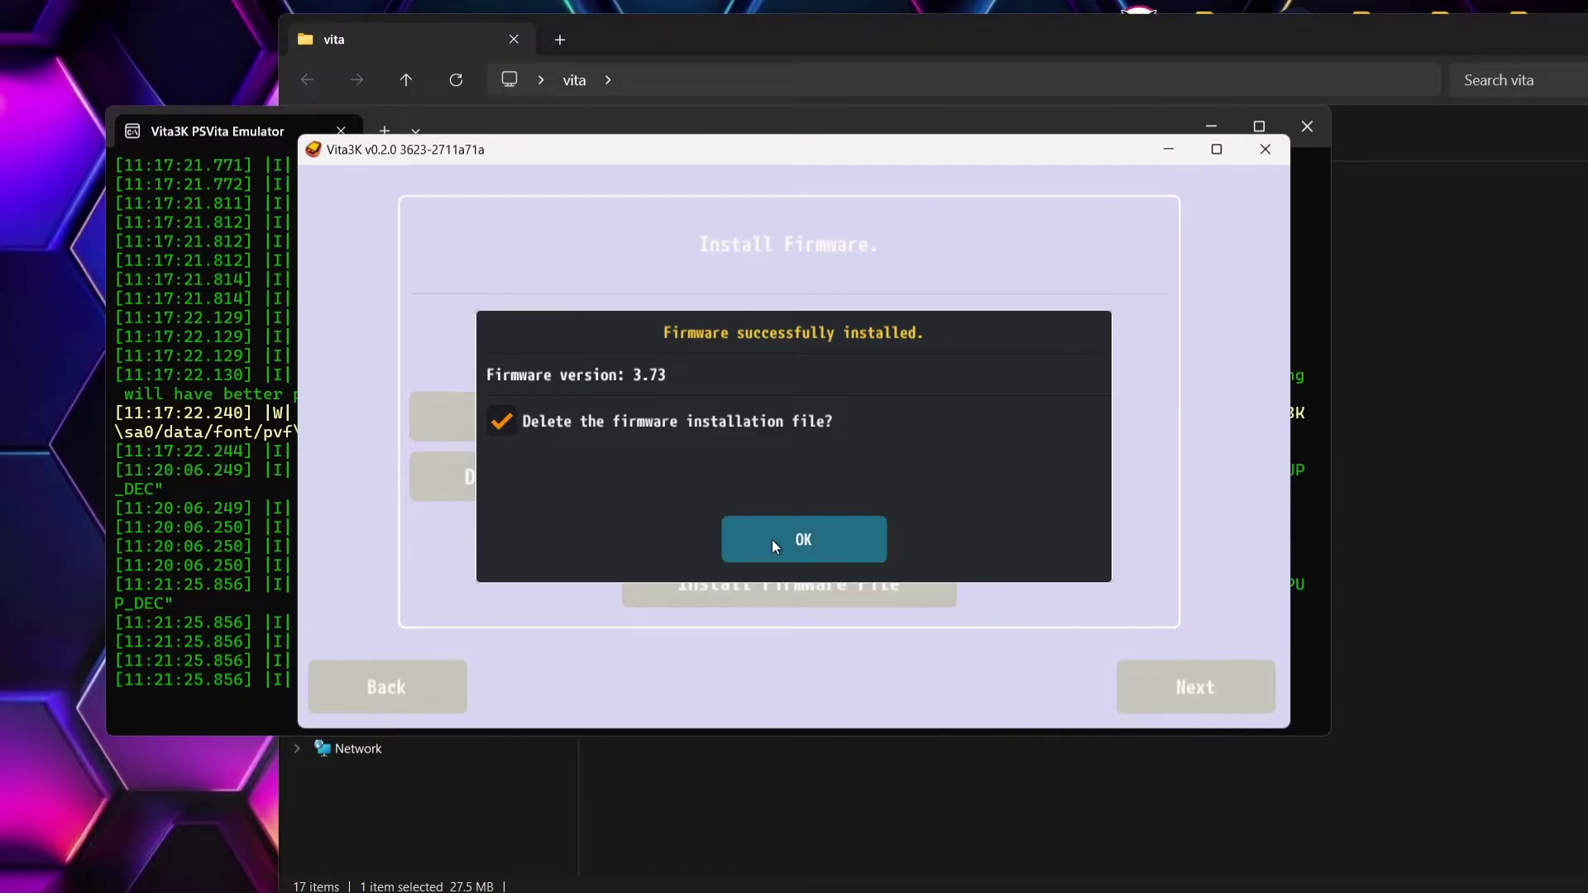
left_click(829, 537)
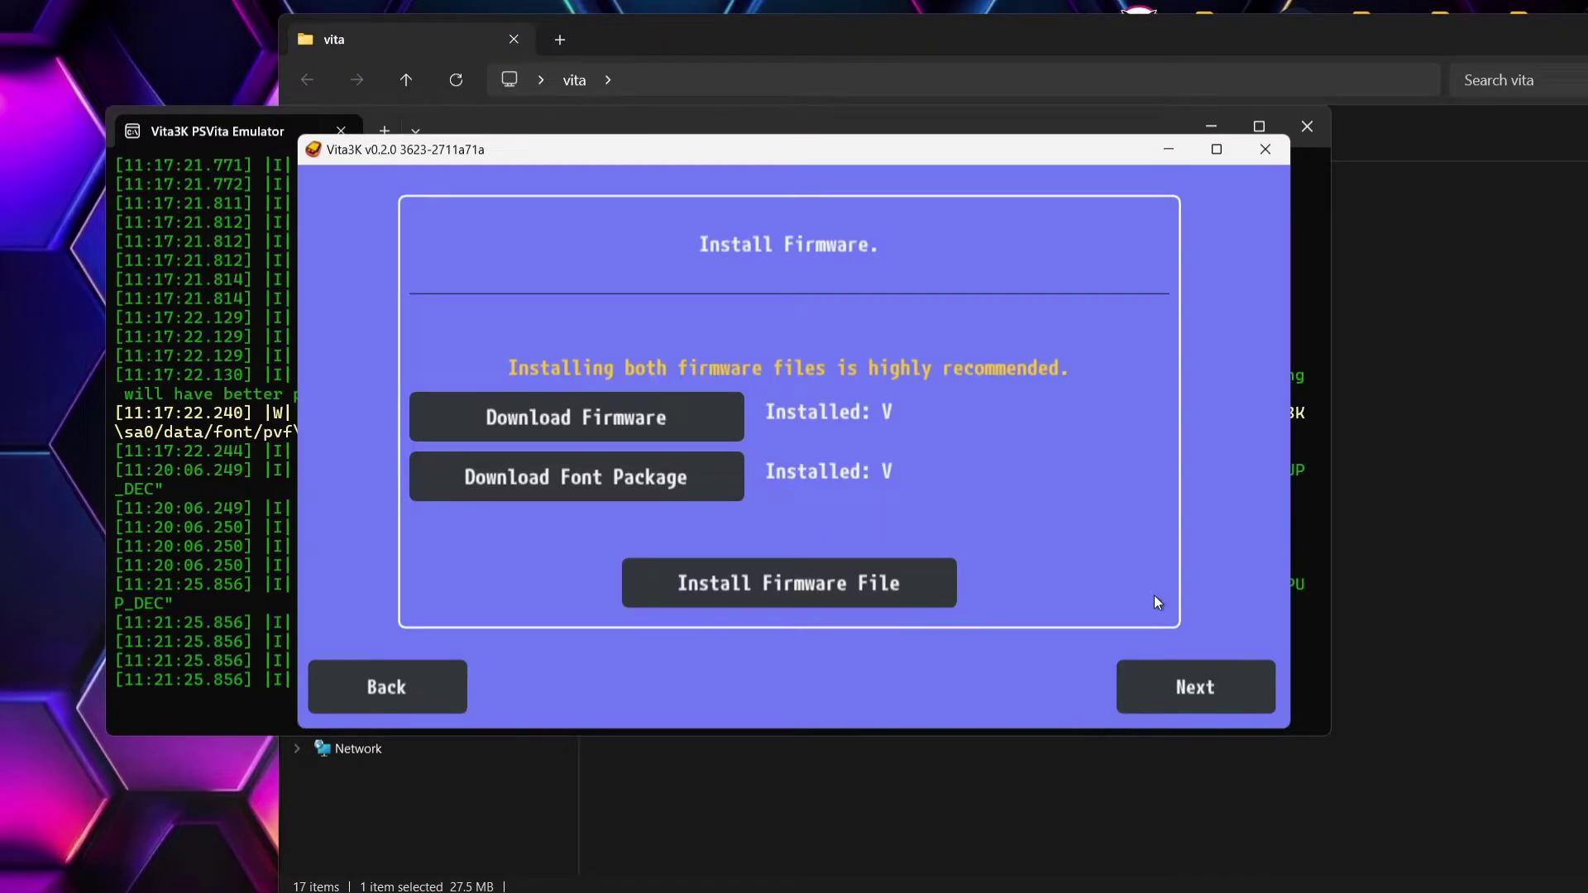
- Enable Info Bar Visible and Grid Mode in the interface settings and complete the initial setup
left_click(1214, 693)
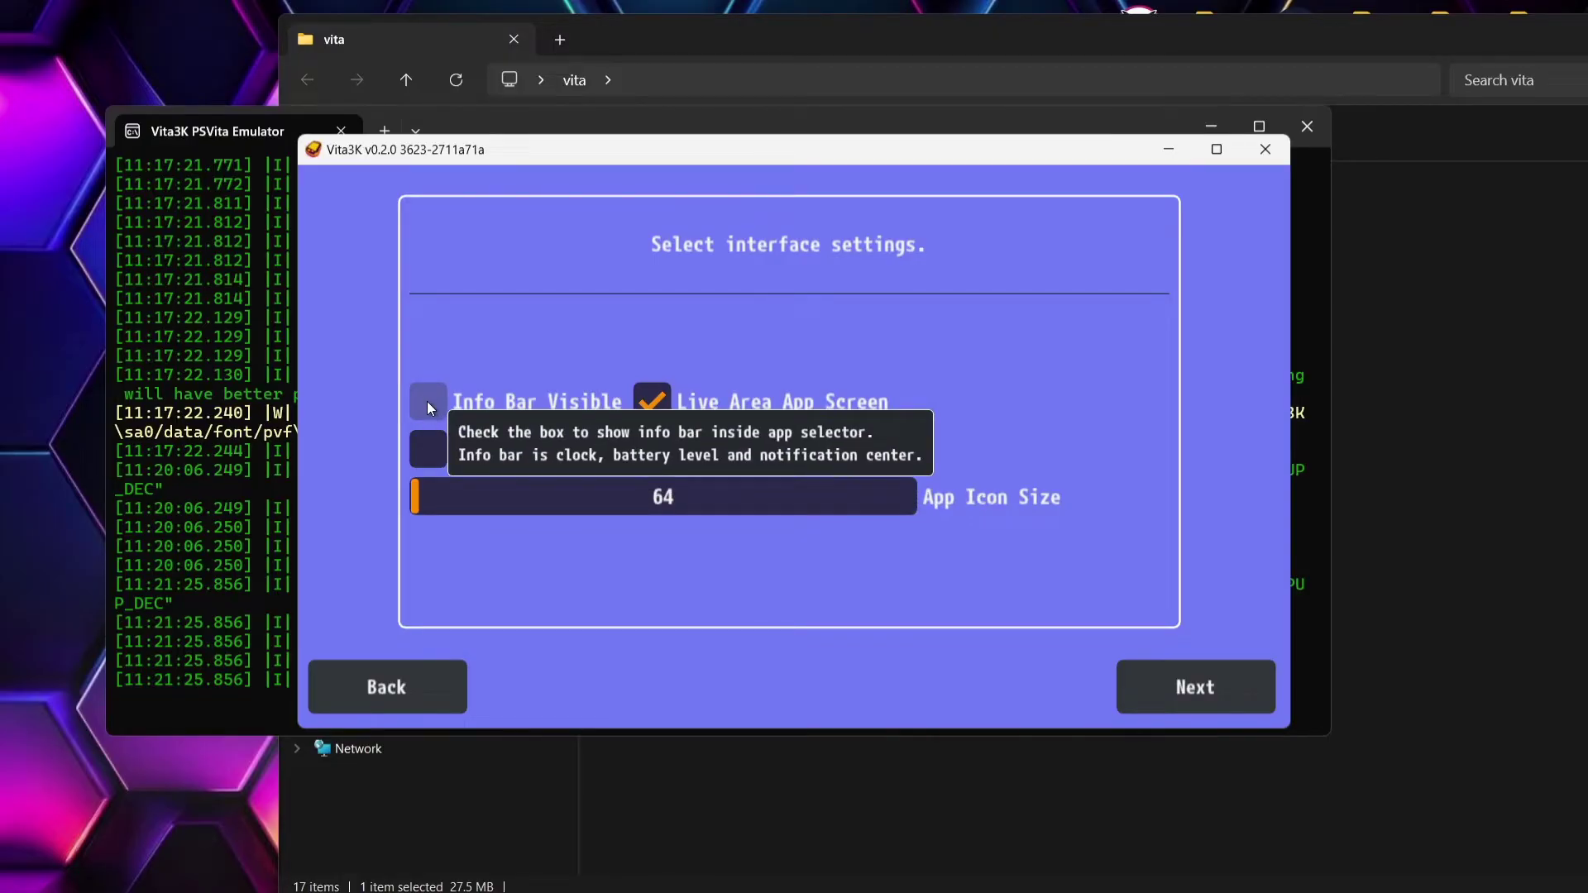
left_click(429, 451)
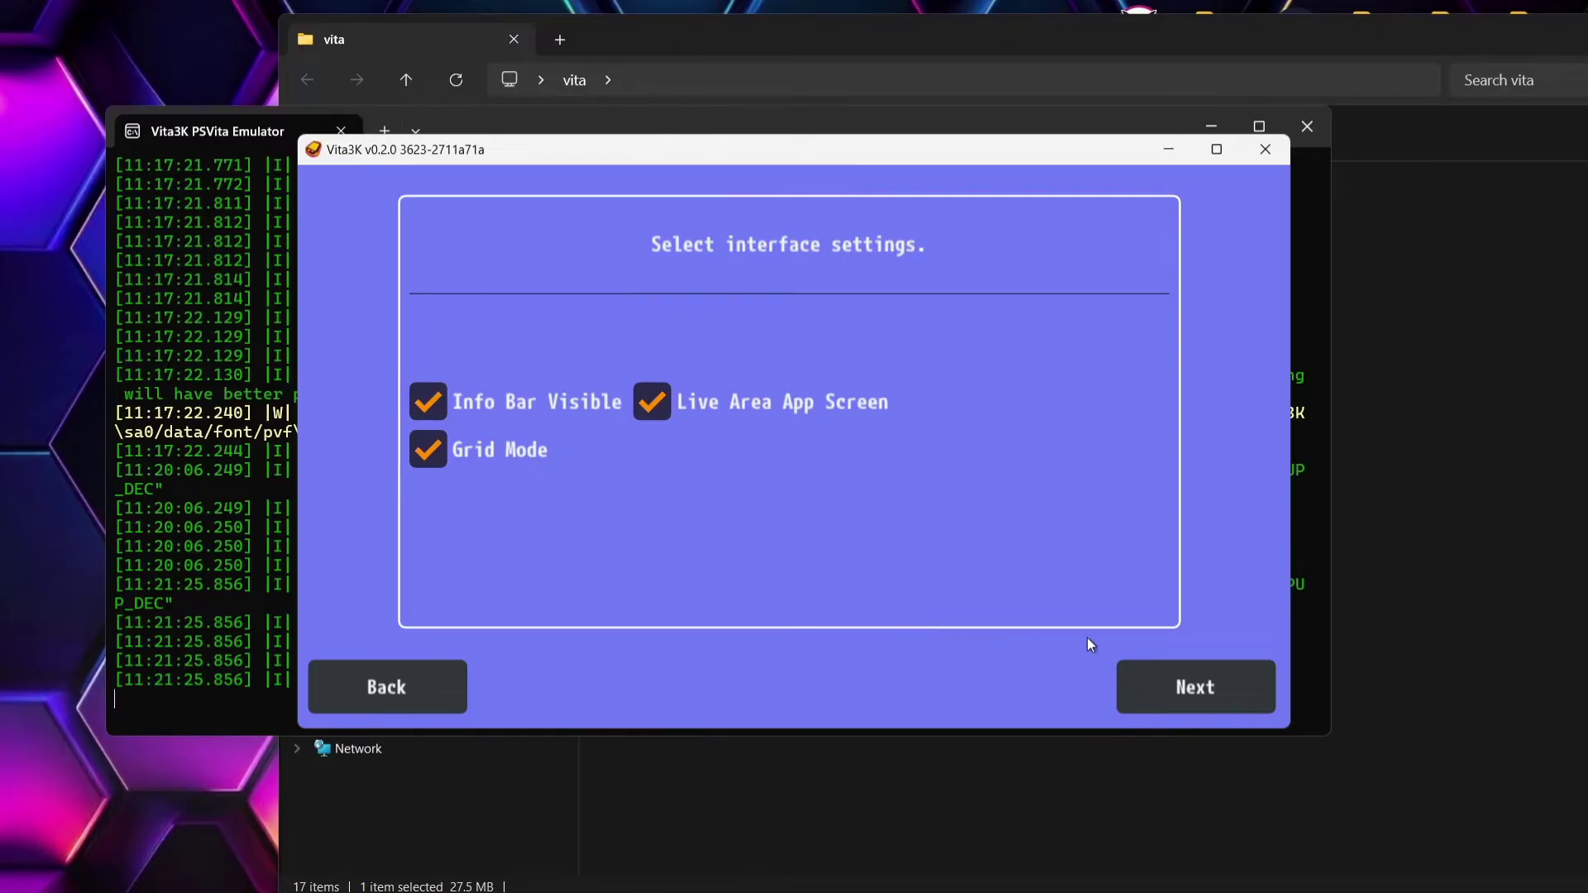
left_click(1206, 693)
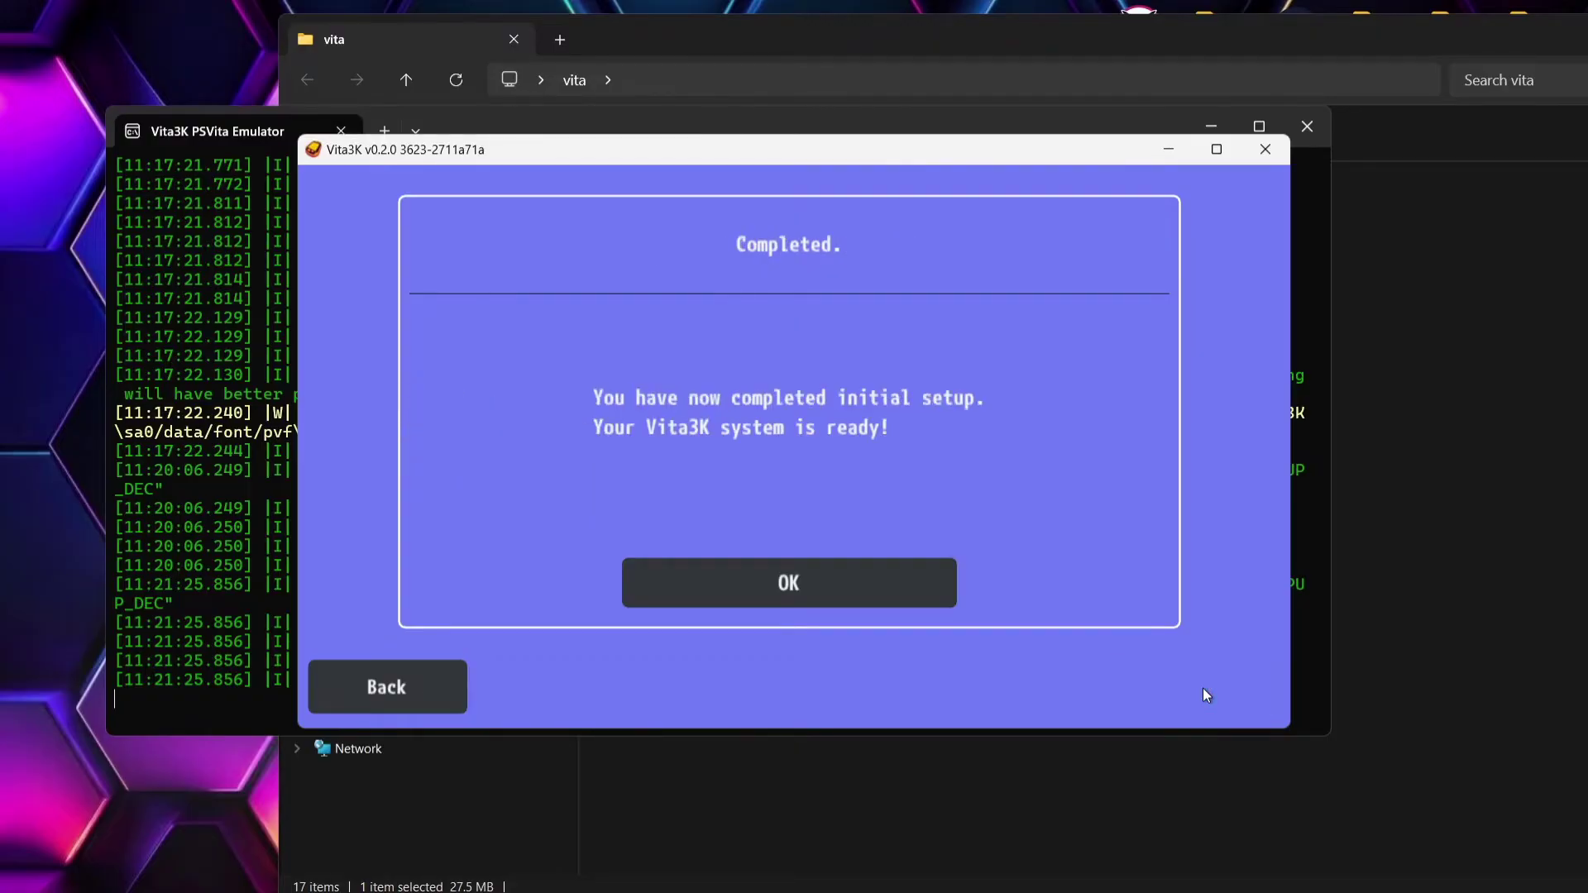
left_click(814, 579)
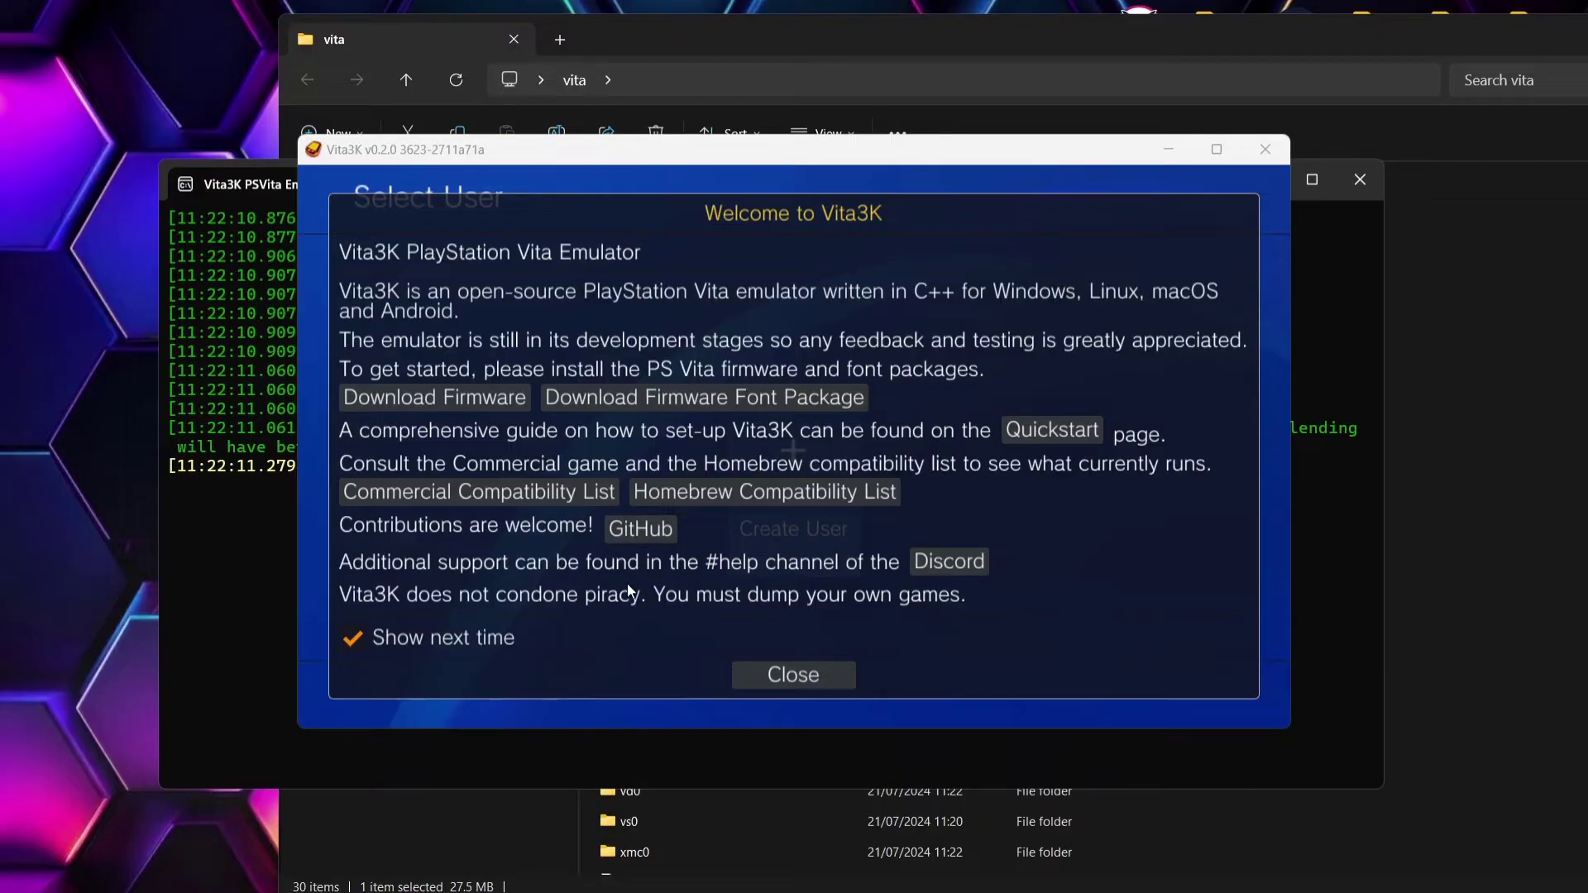
- Stop the welcome message from showing next time and create a user, replacing the default name with the chosen username
left_click(361, 639)
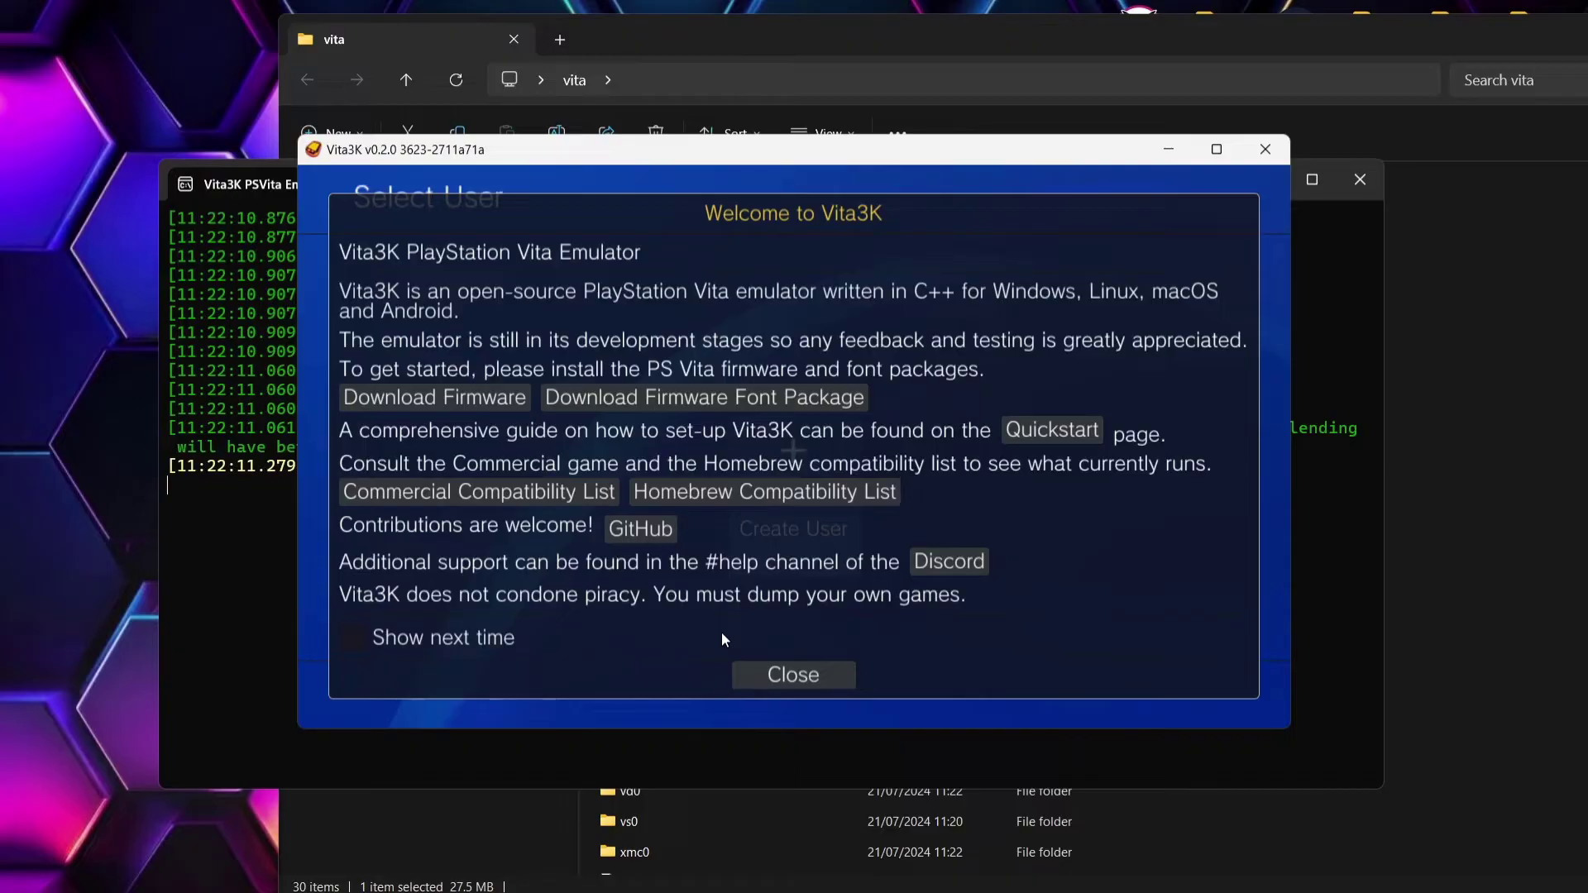
left_click(794, 674)
left_click(835, 551)
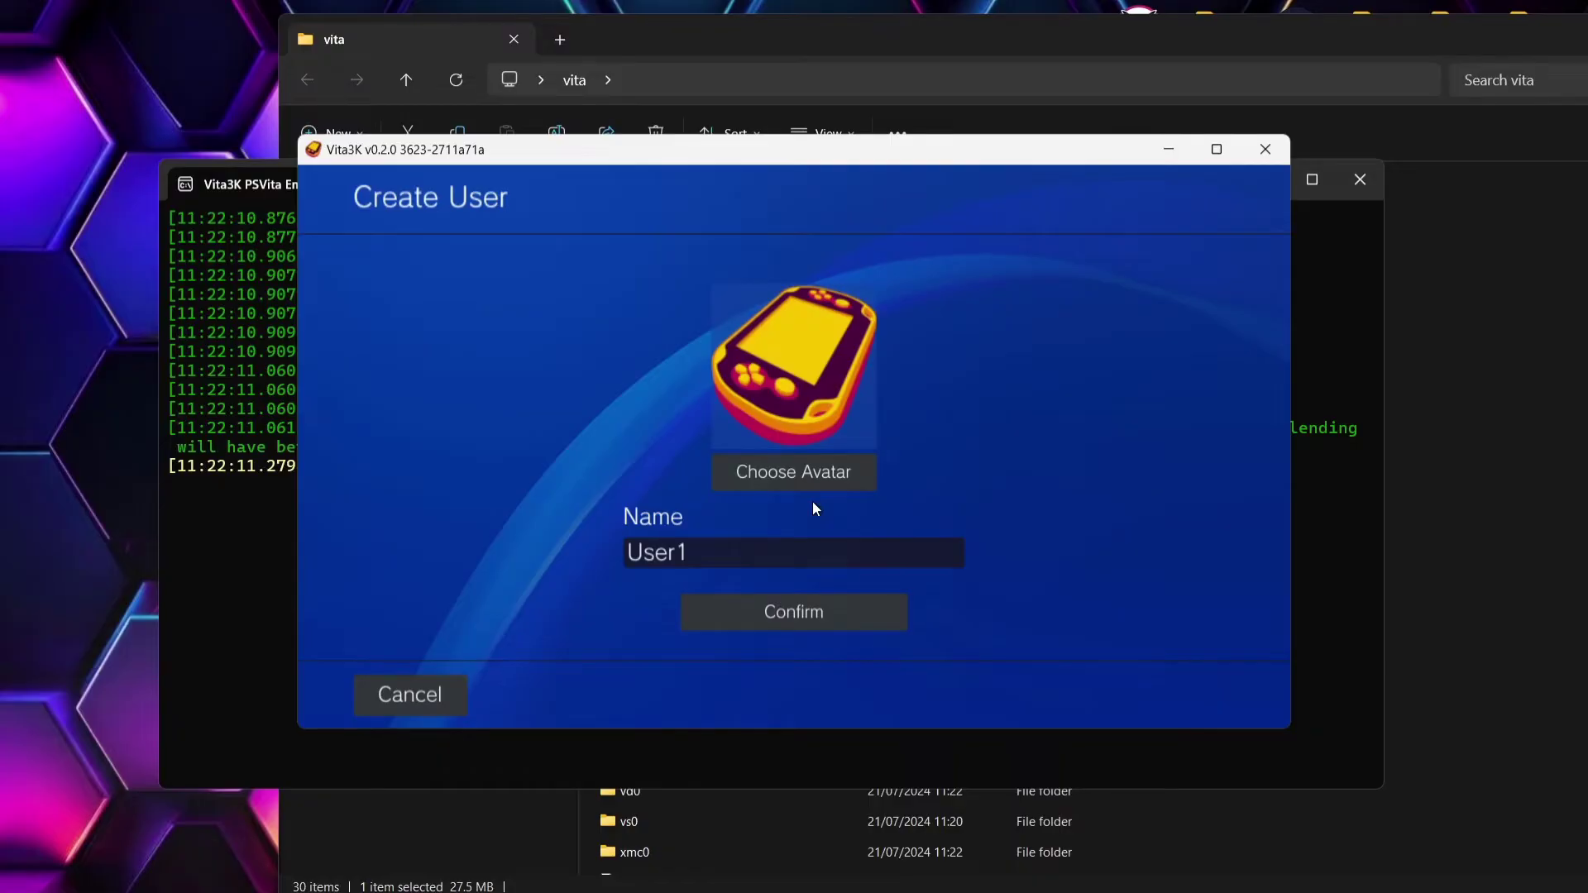
left_click_drag(721, 549, 576, 554)
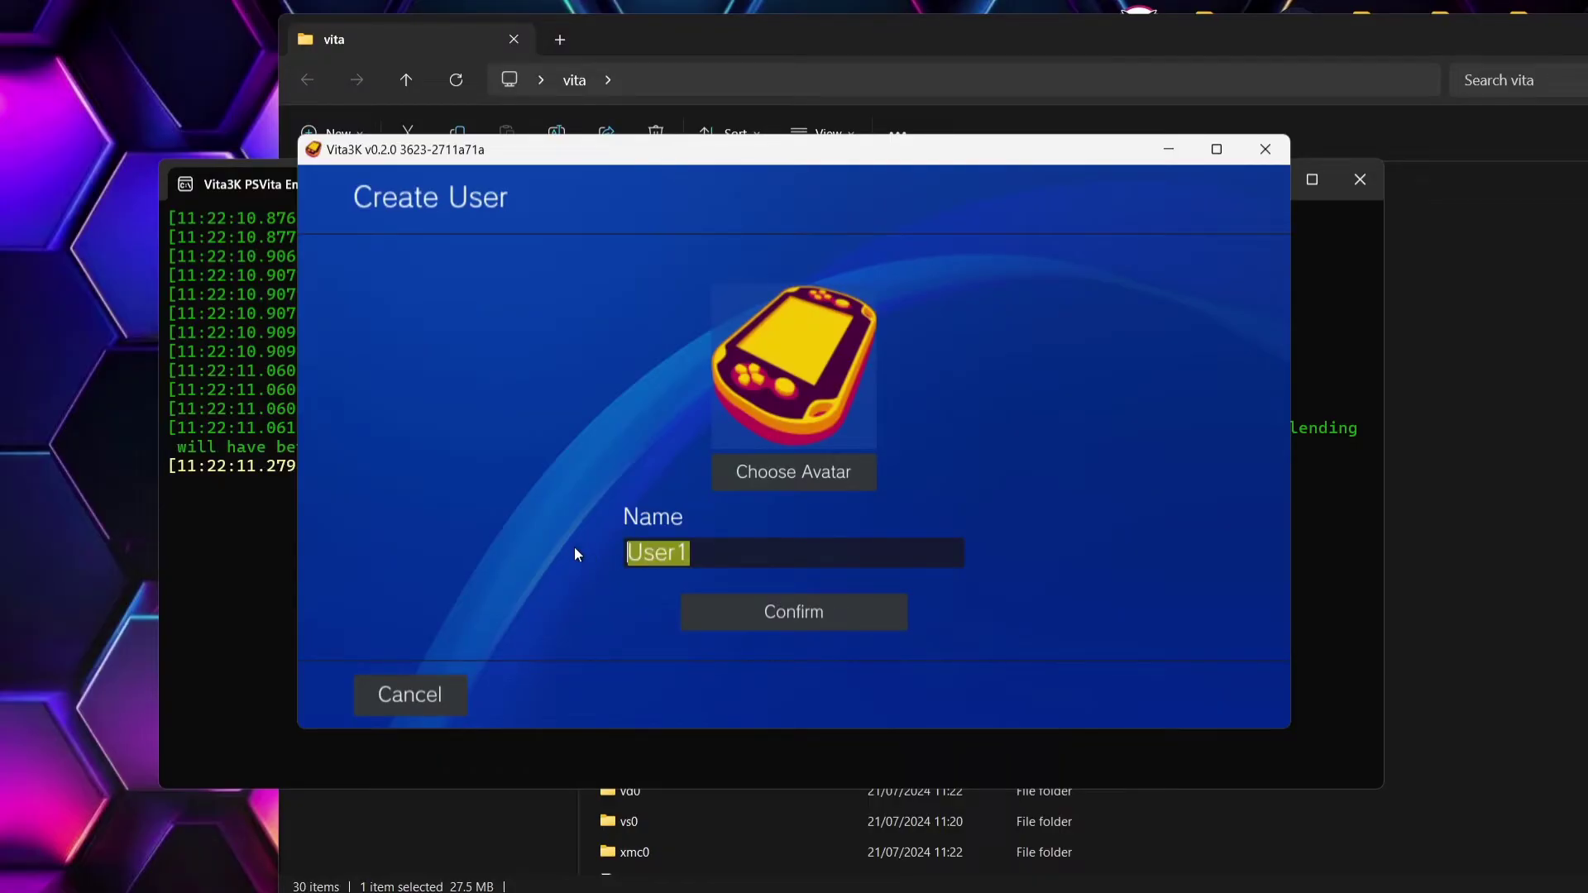
type("just")
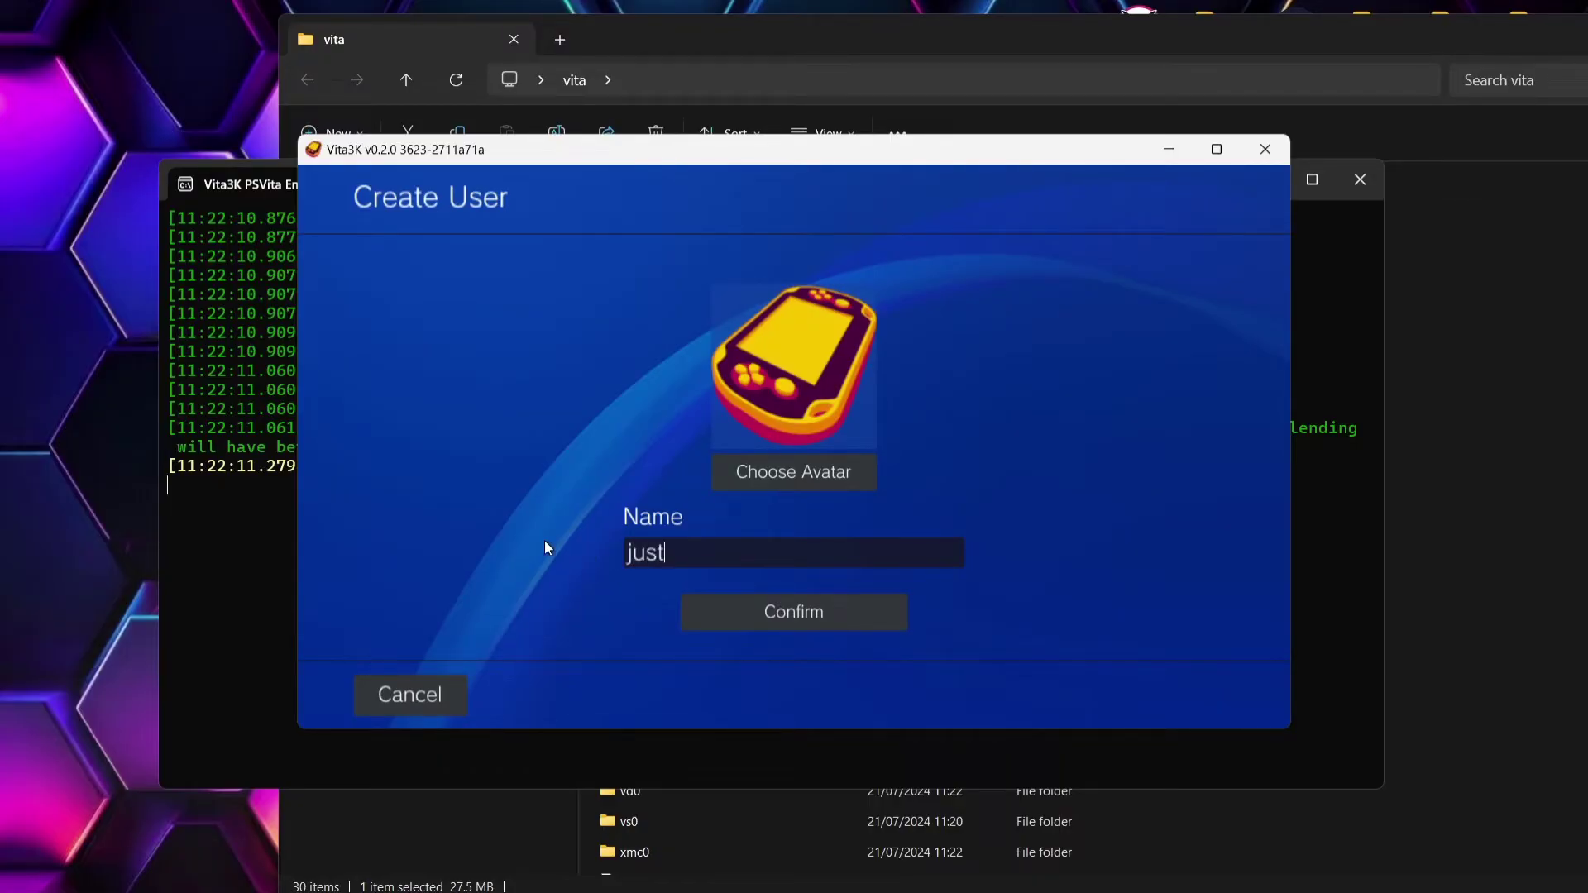
type("jamie")
left_click(786, 610)
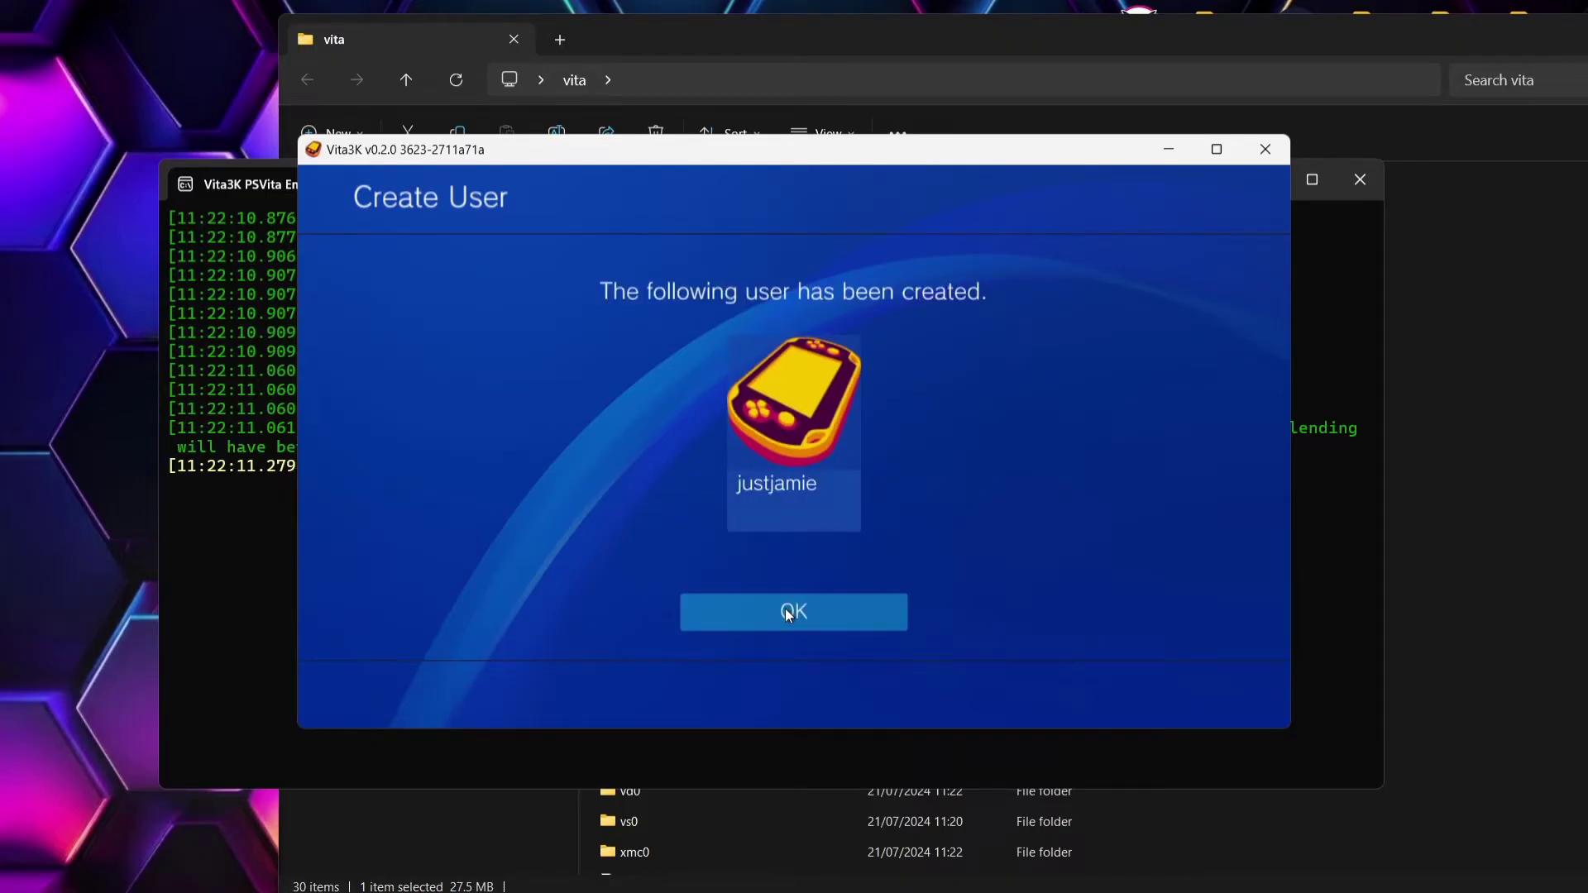
left_click(790, 612)
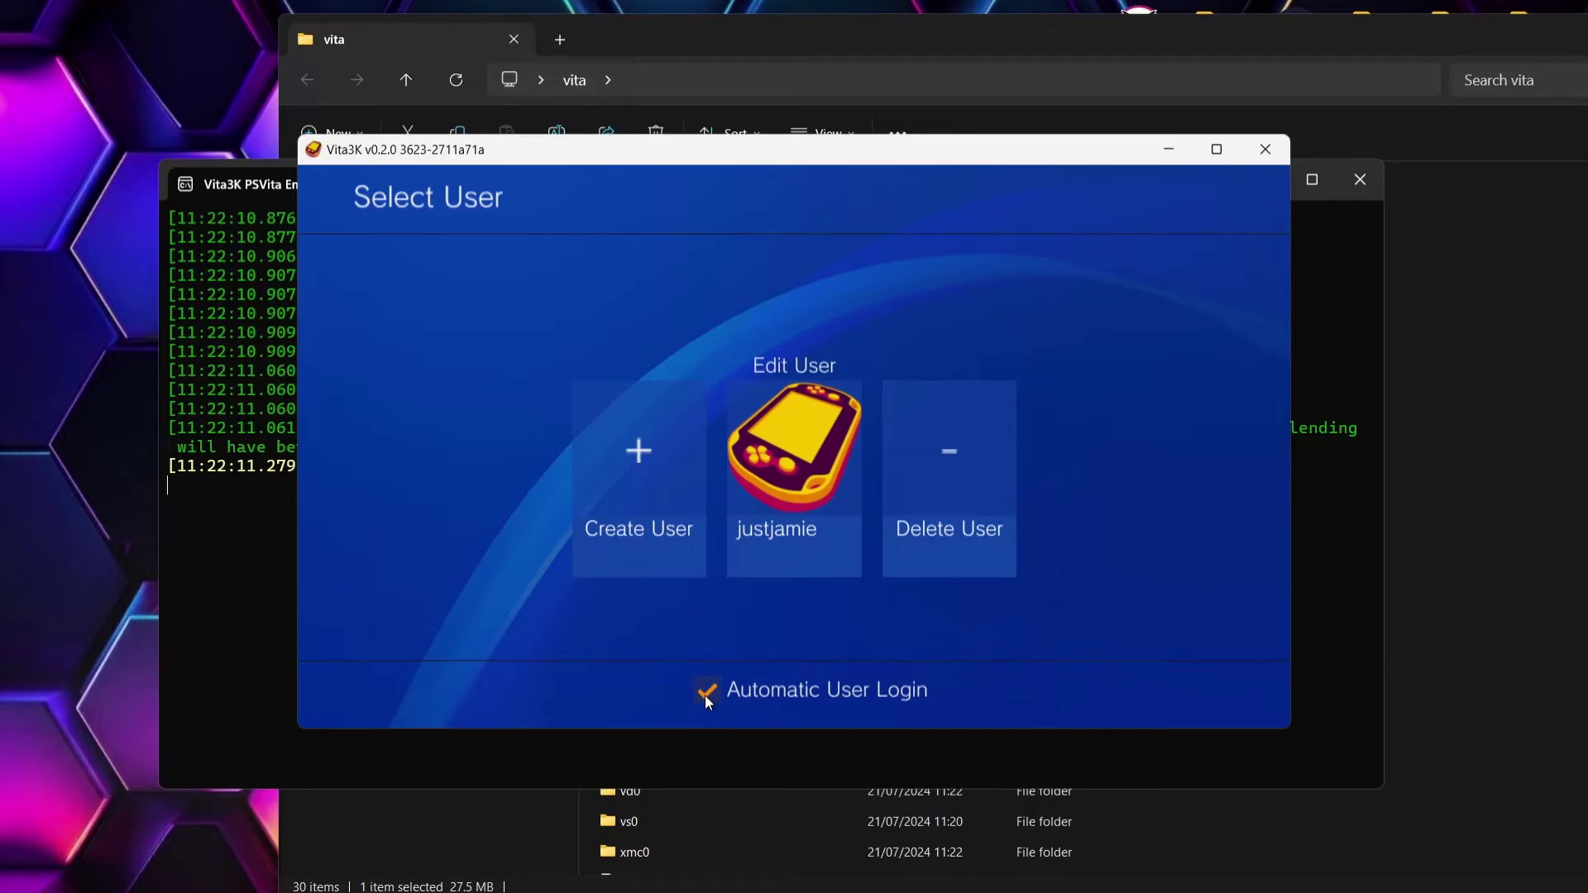
- Log in as the new user with Automatic User Login enabled and open the home screen from the start screen
left_click(837, 460)
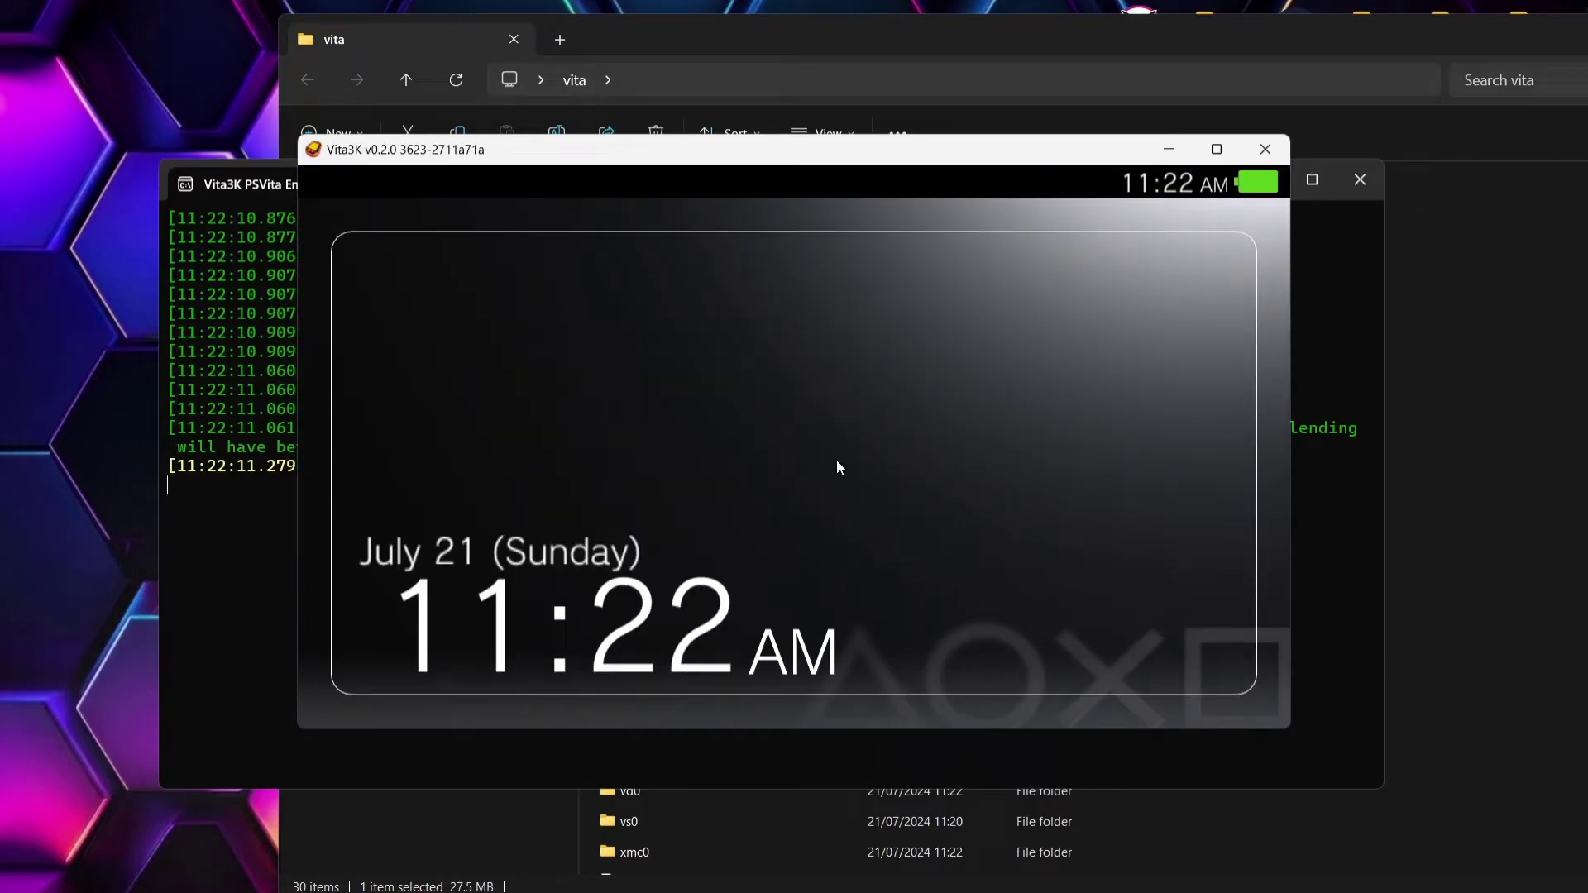
left_click(837, 459)
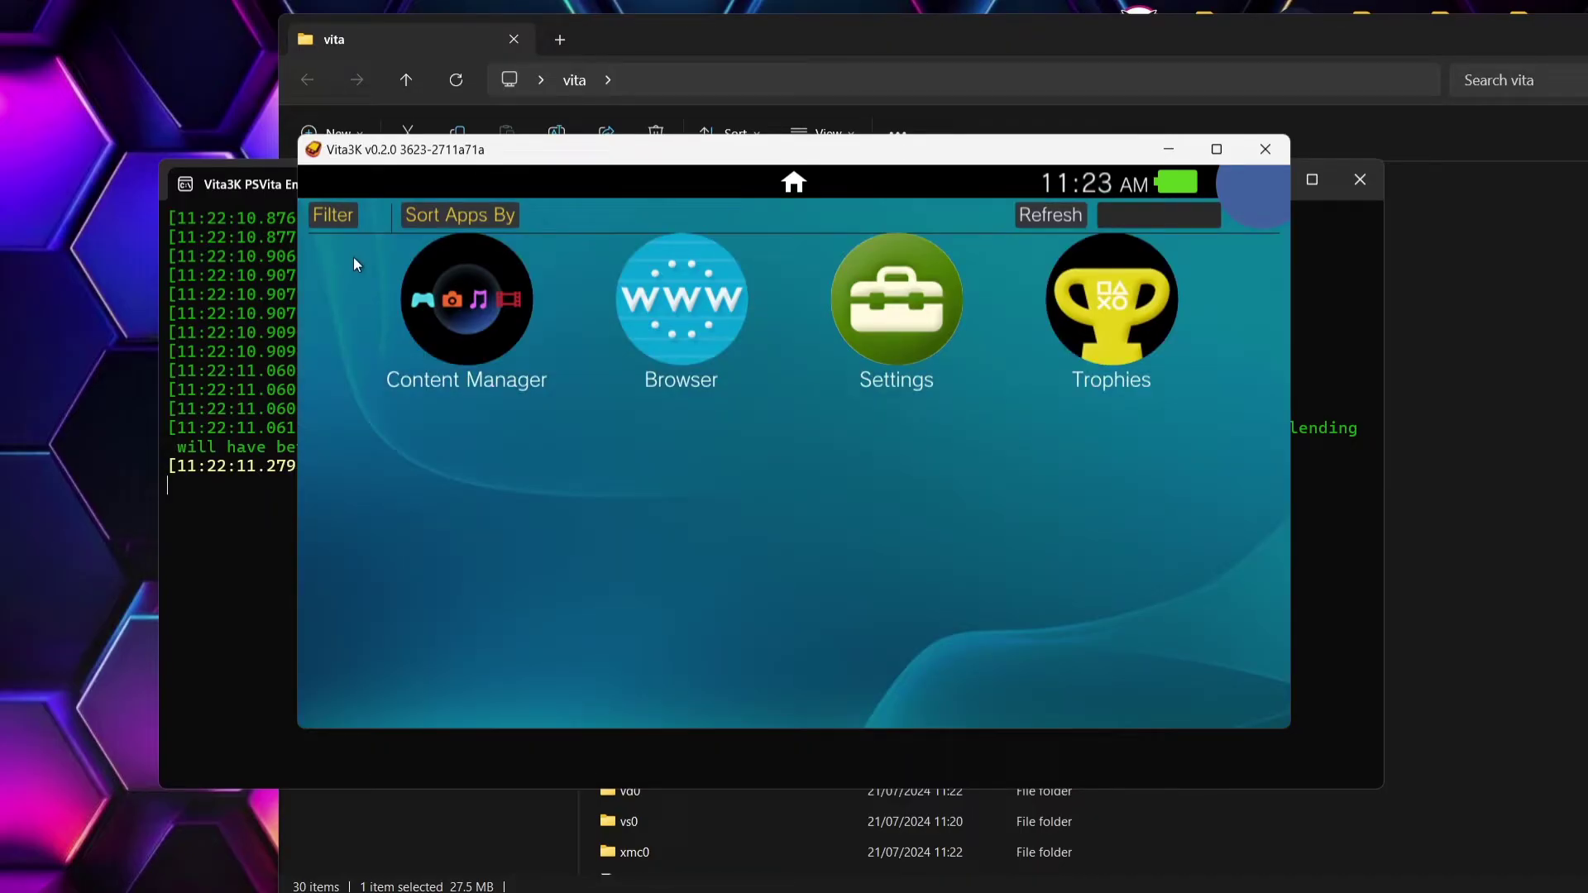
- Install the game archive PCSE00023.zip from the desktop's vita folder as a single file
mouse_move(323, 197)
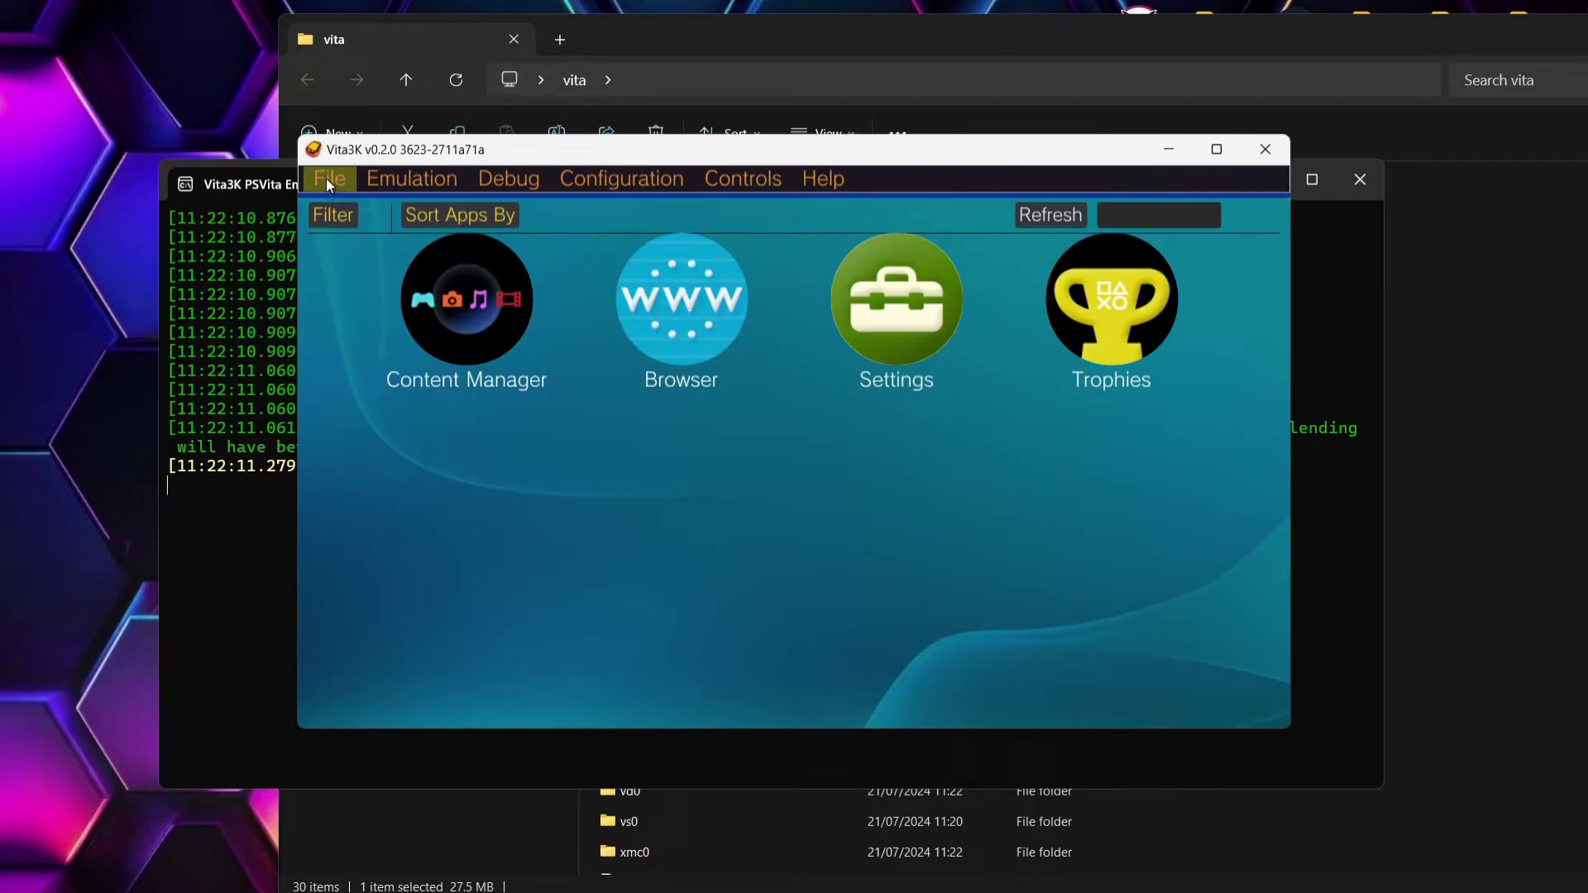
left_click(329, 182)
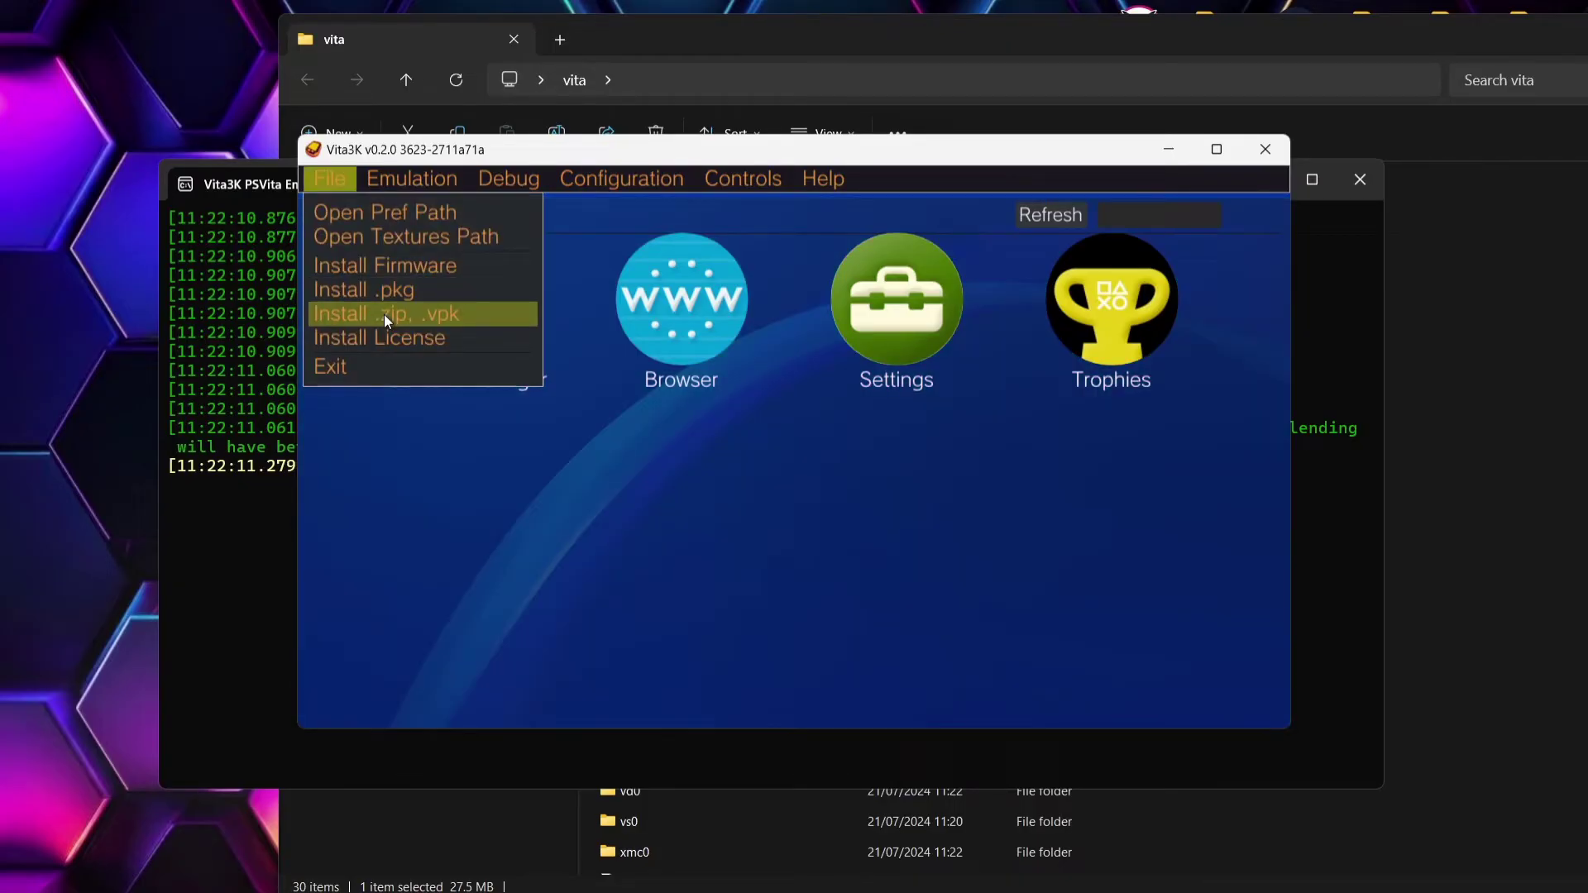
left_click(384, 314)
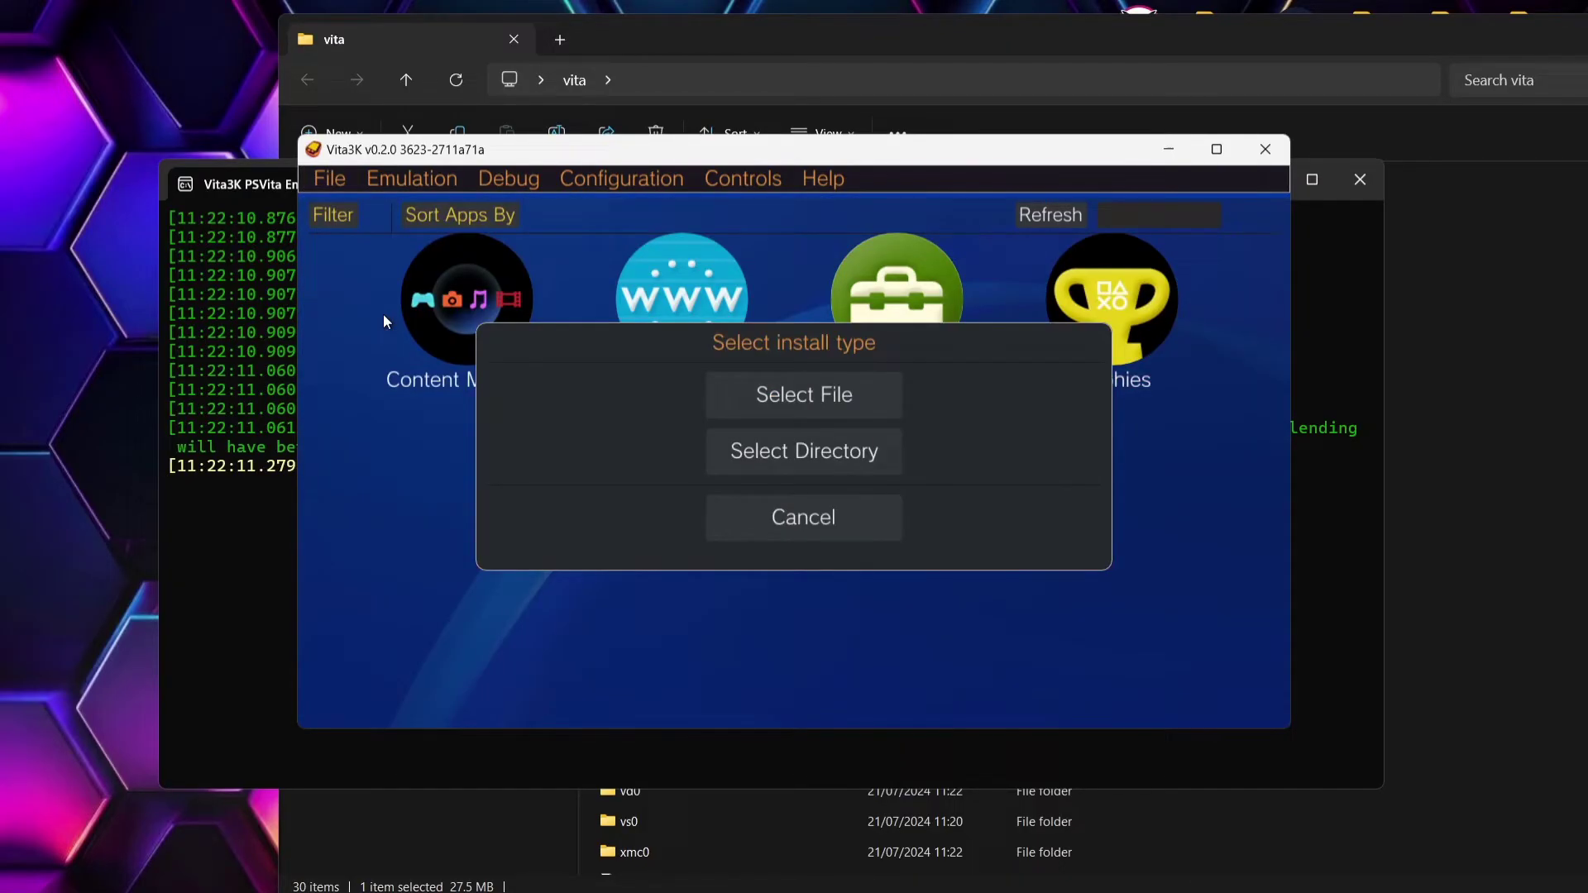
left_click(835, 394)
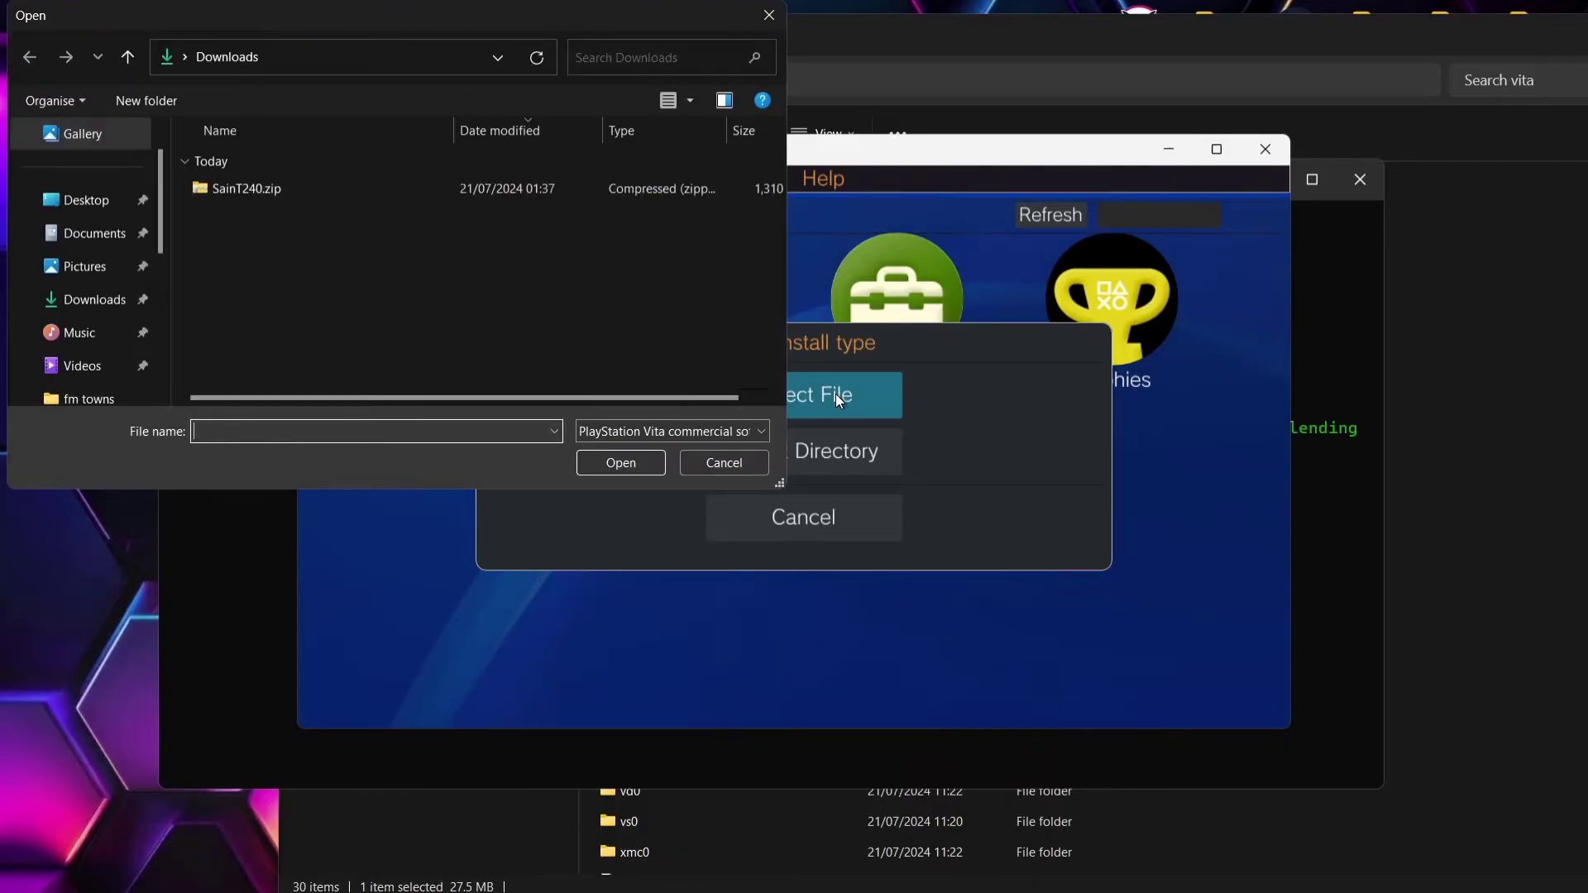
left_click(101, 207)
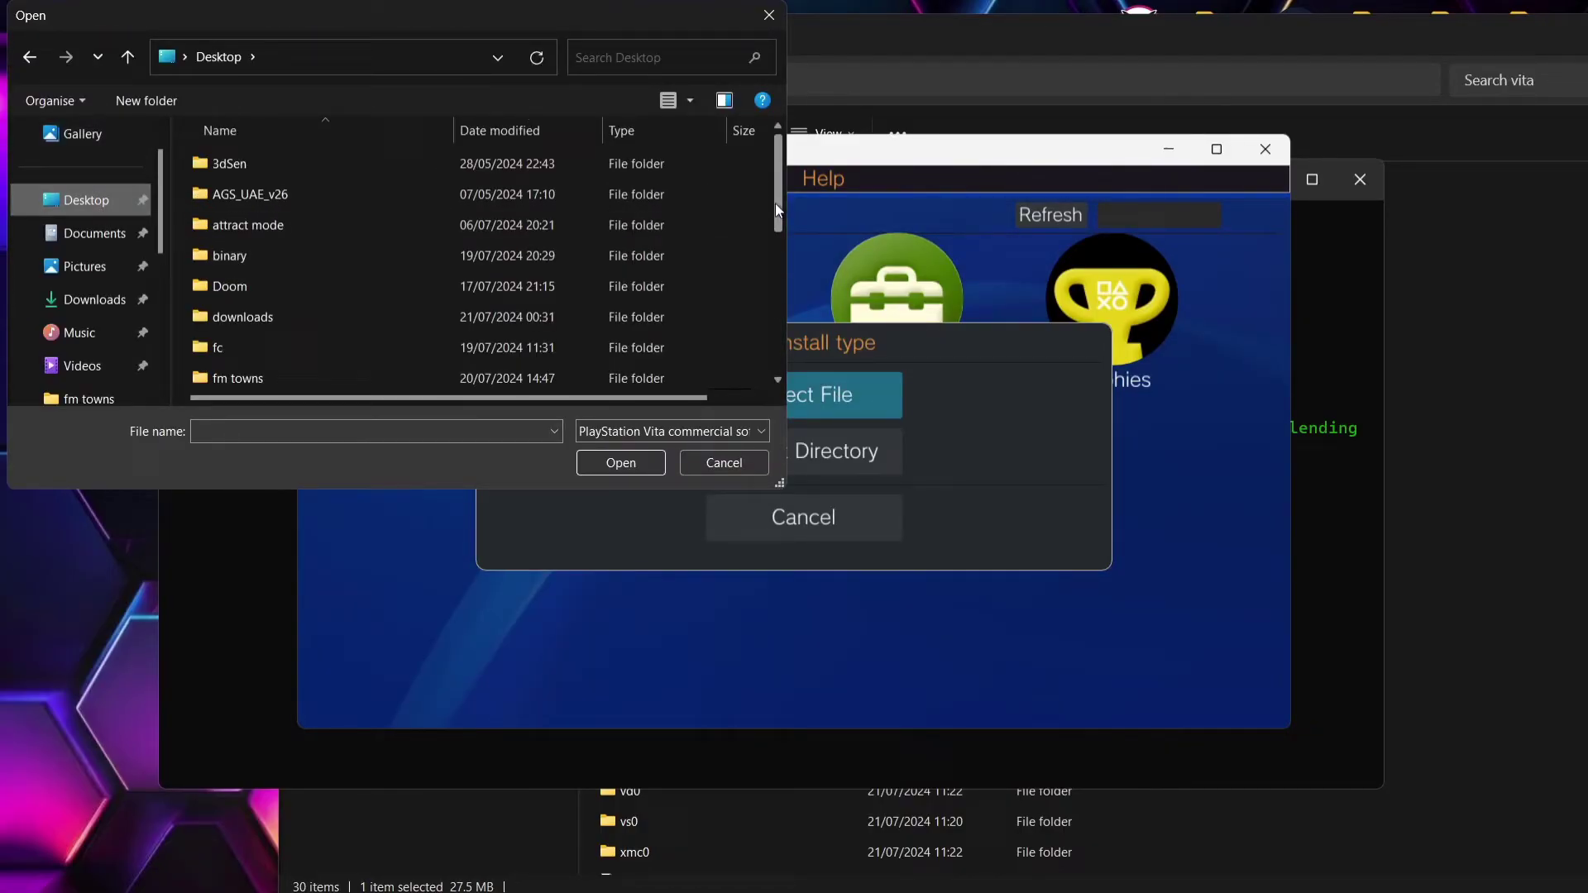
left_click_drag(781, 206, 781, 349)
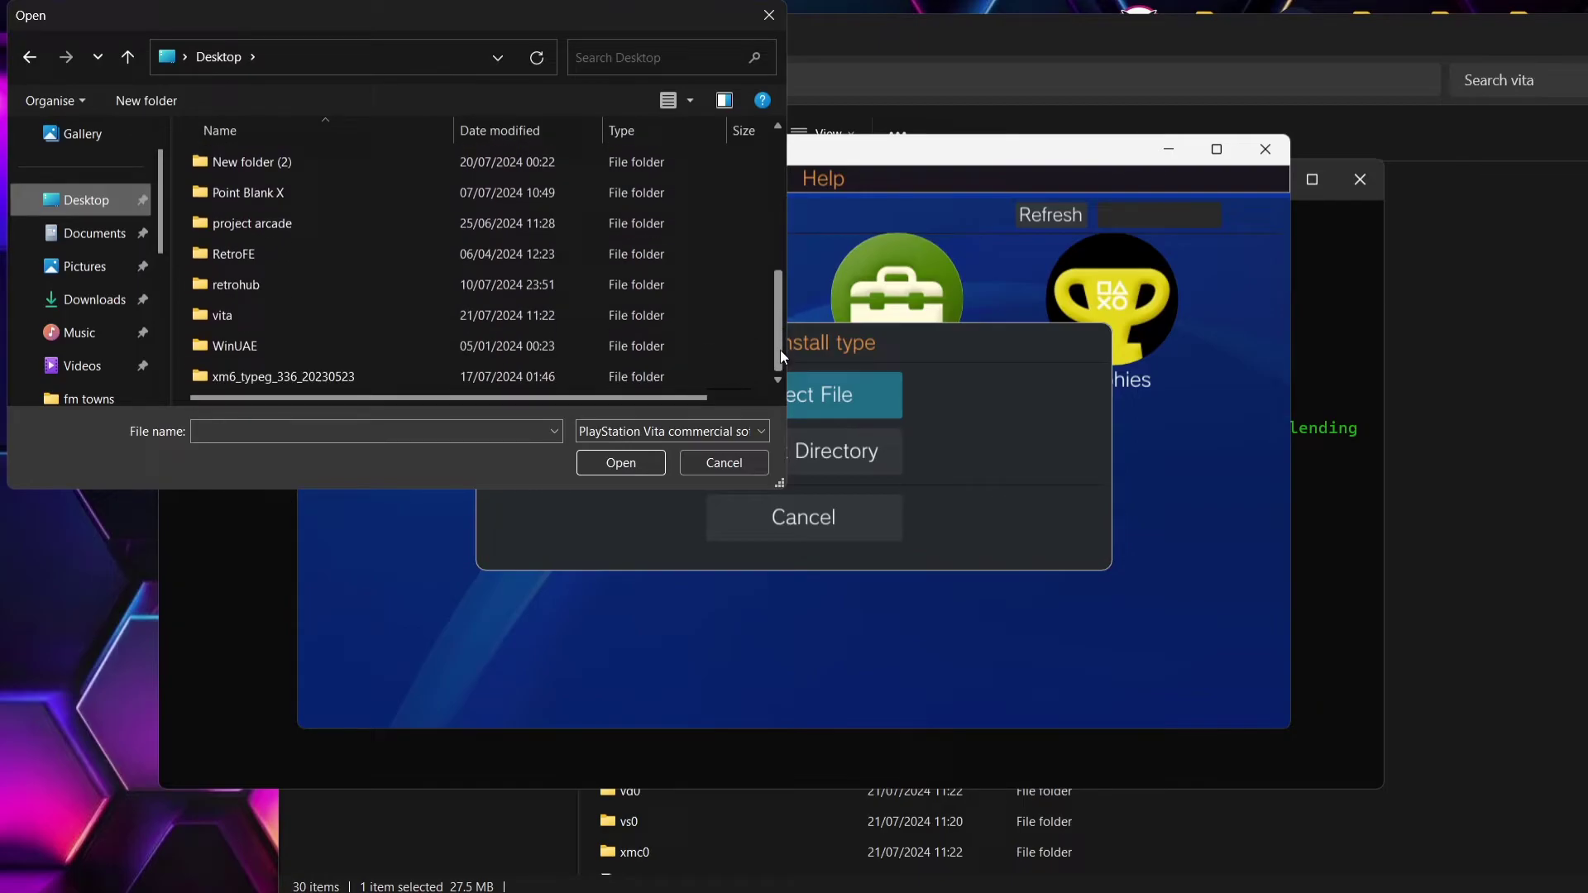
double_click(244, 315)
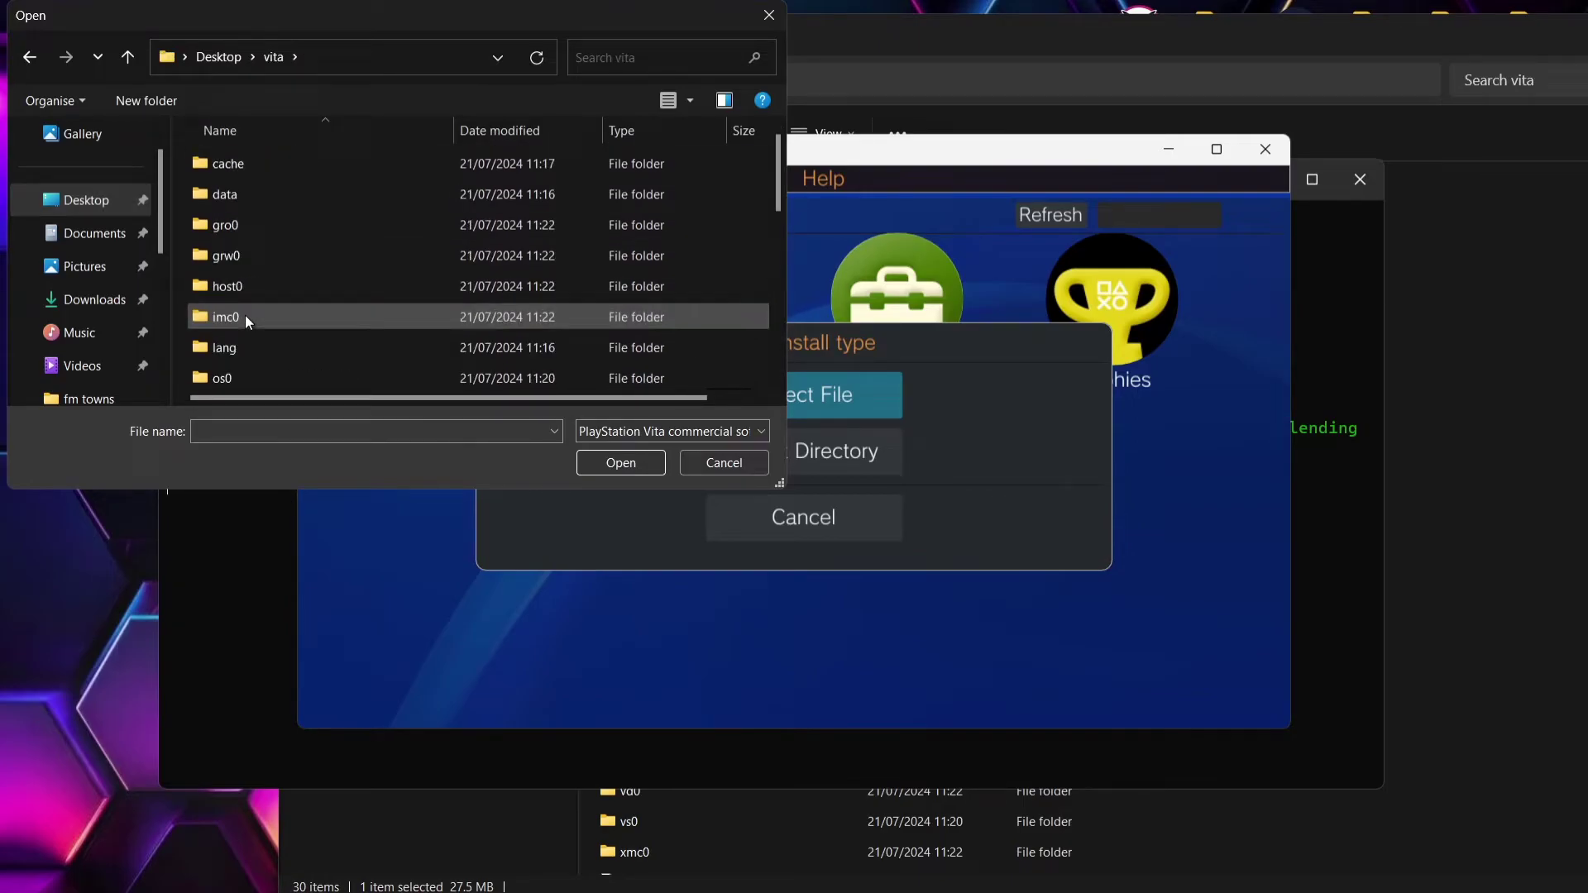
left_click_drag(781, 186, 792, 339)
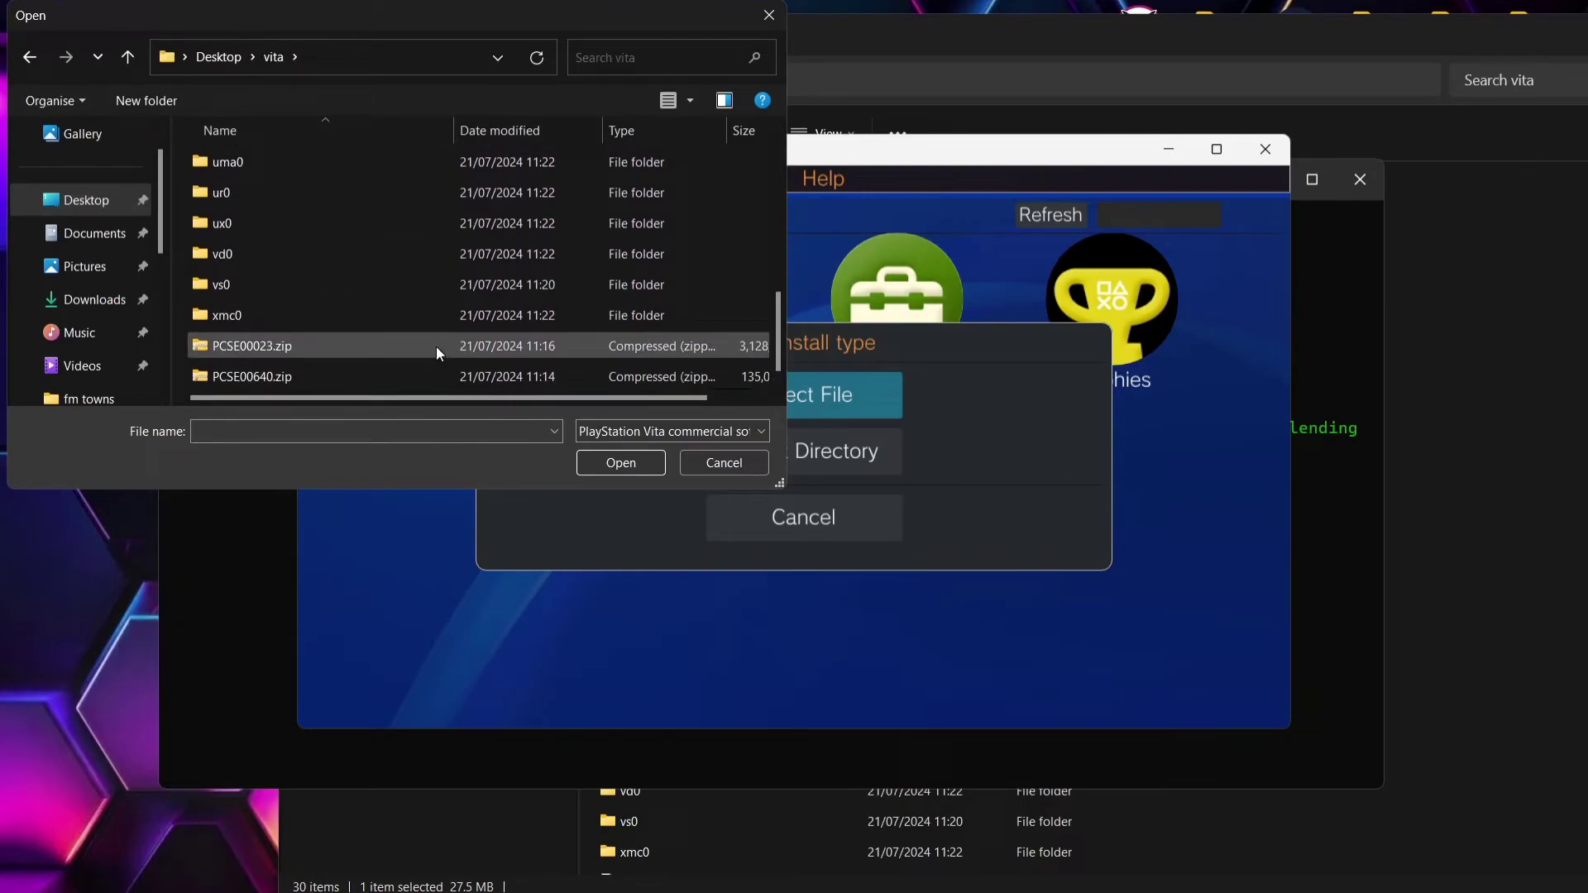
double_click(320, 346)
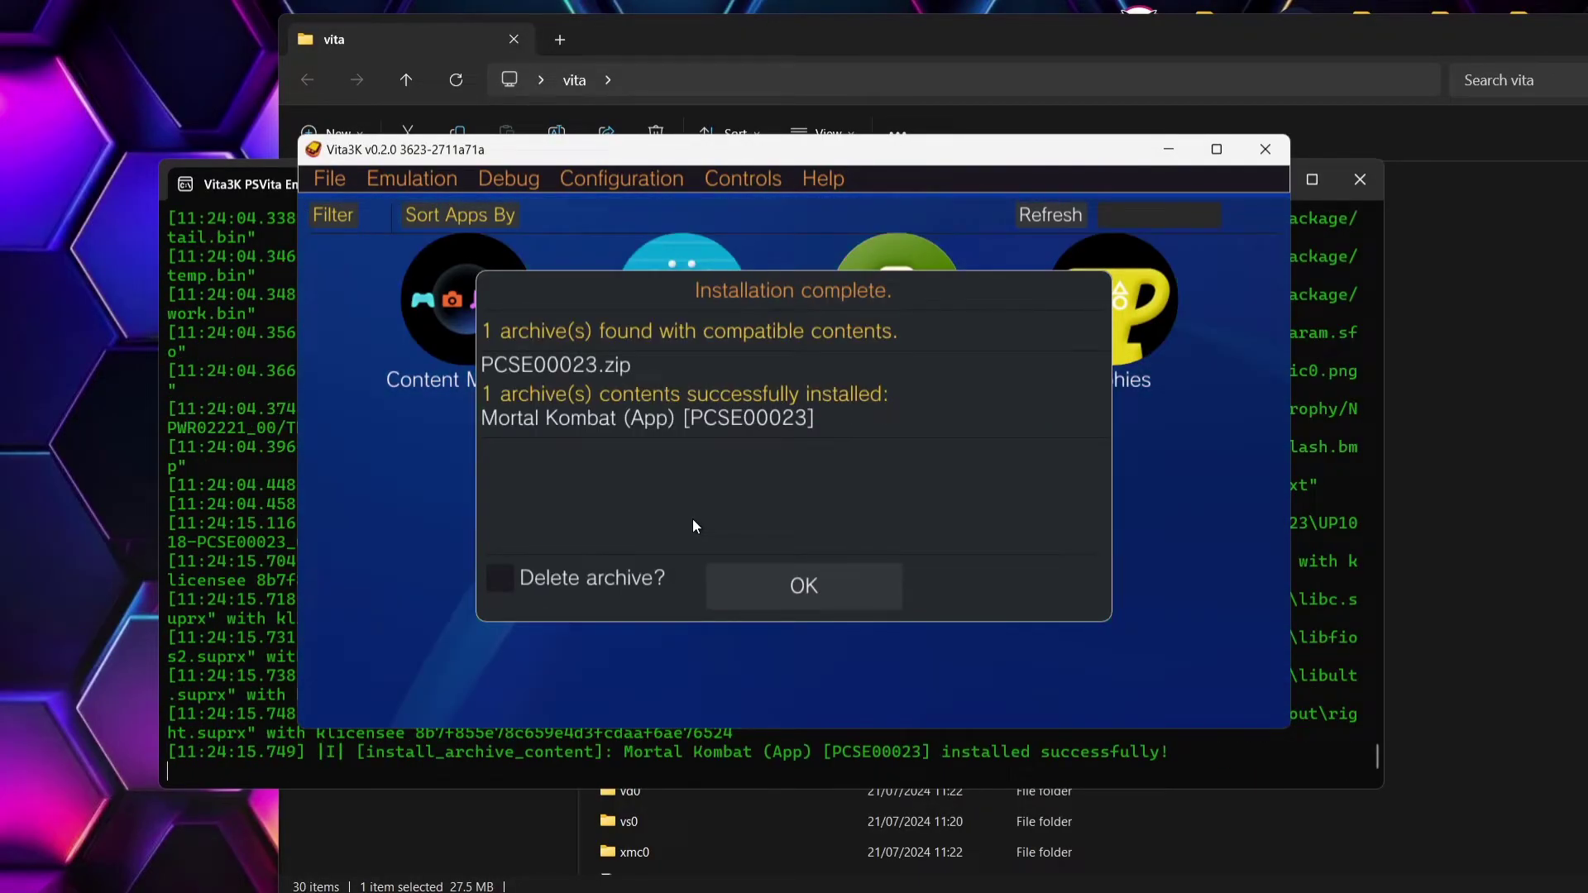
- Delete the PCSE00023.zip archive and finish the Mortal Kombat installation
left_click(514, 579)
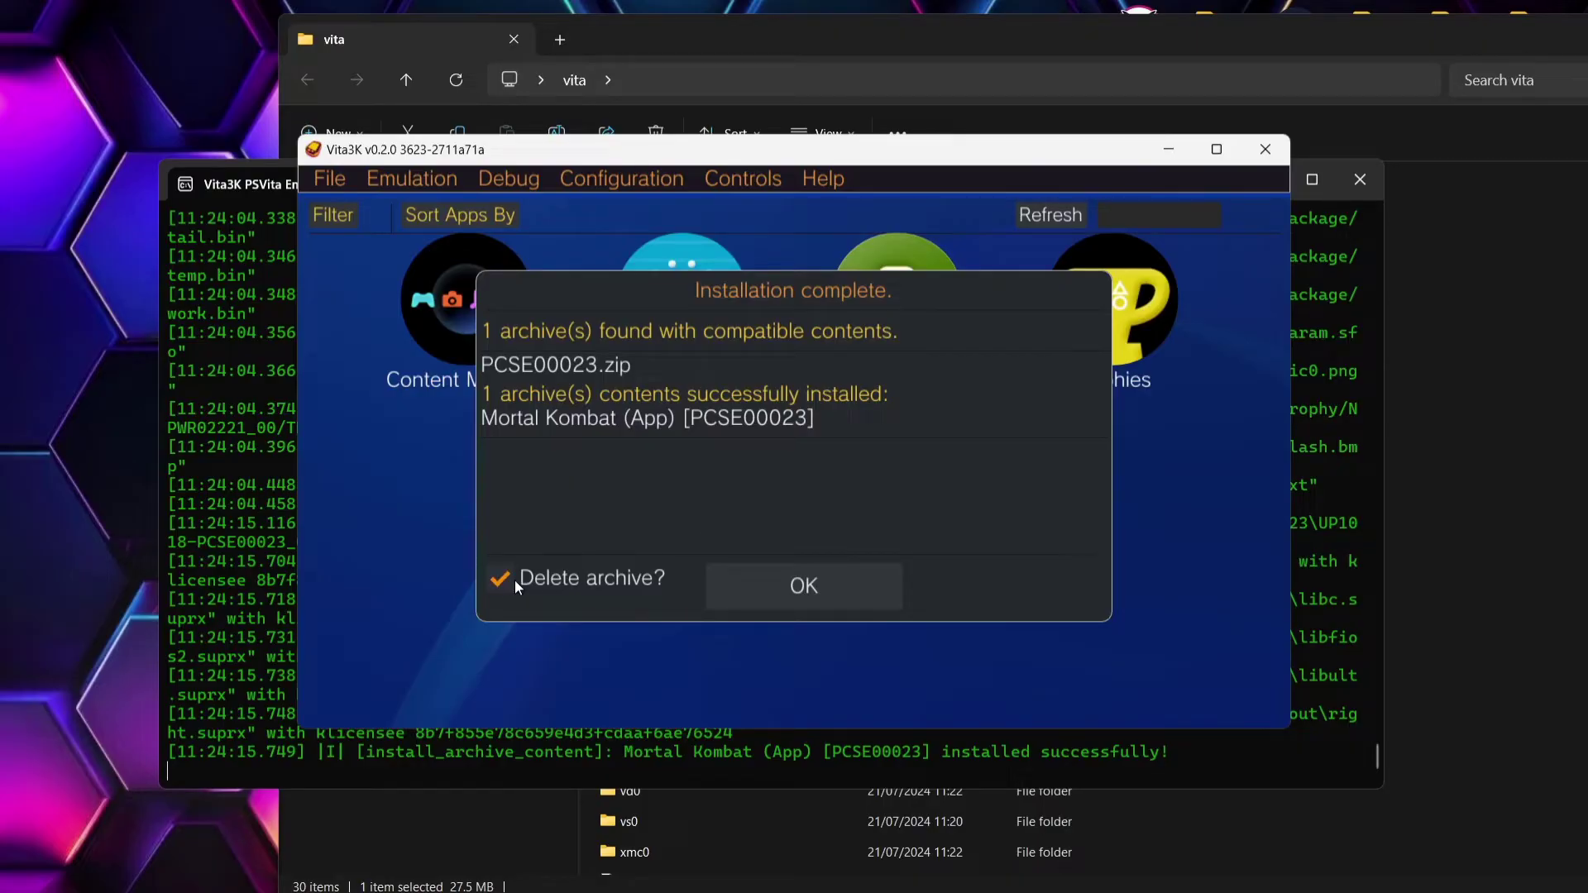
left_click(782, 583)
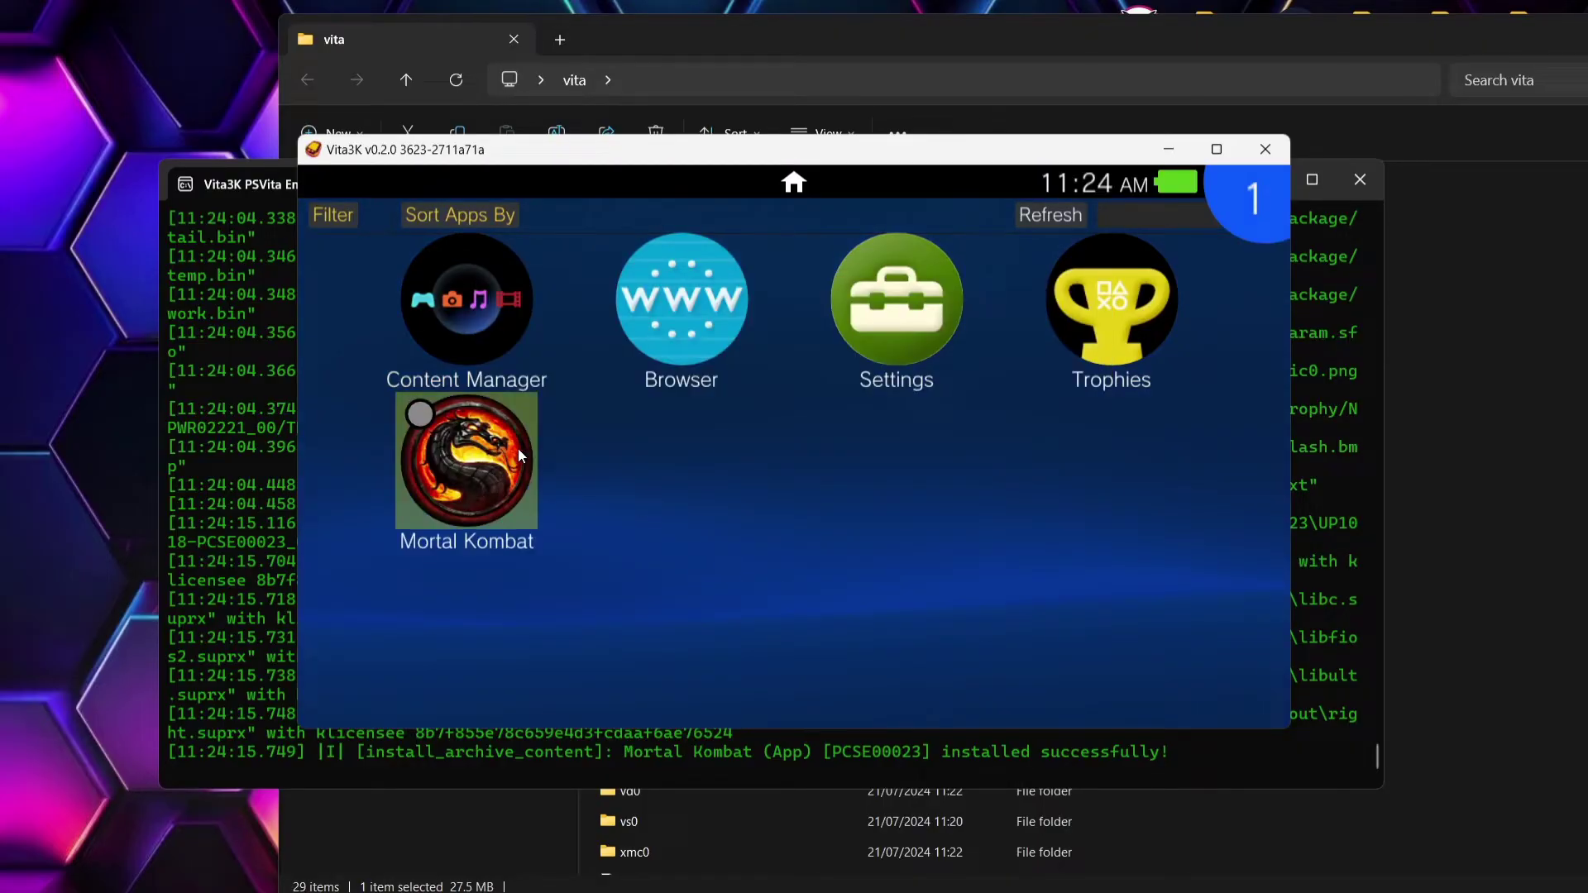
- Install the game archive PCSE00640.zip from the vita folder as a single file and delete the archive on completion
mouse_move(329, 185)
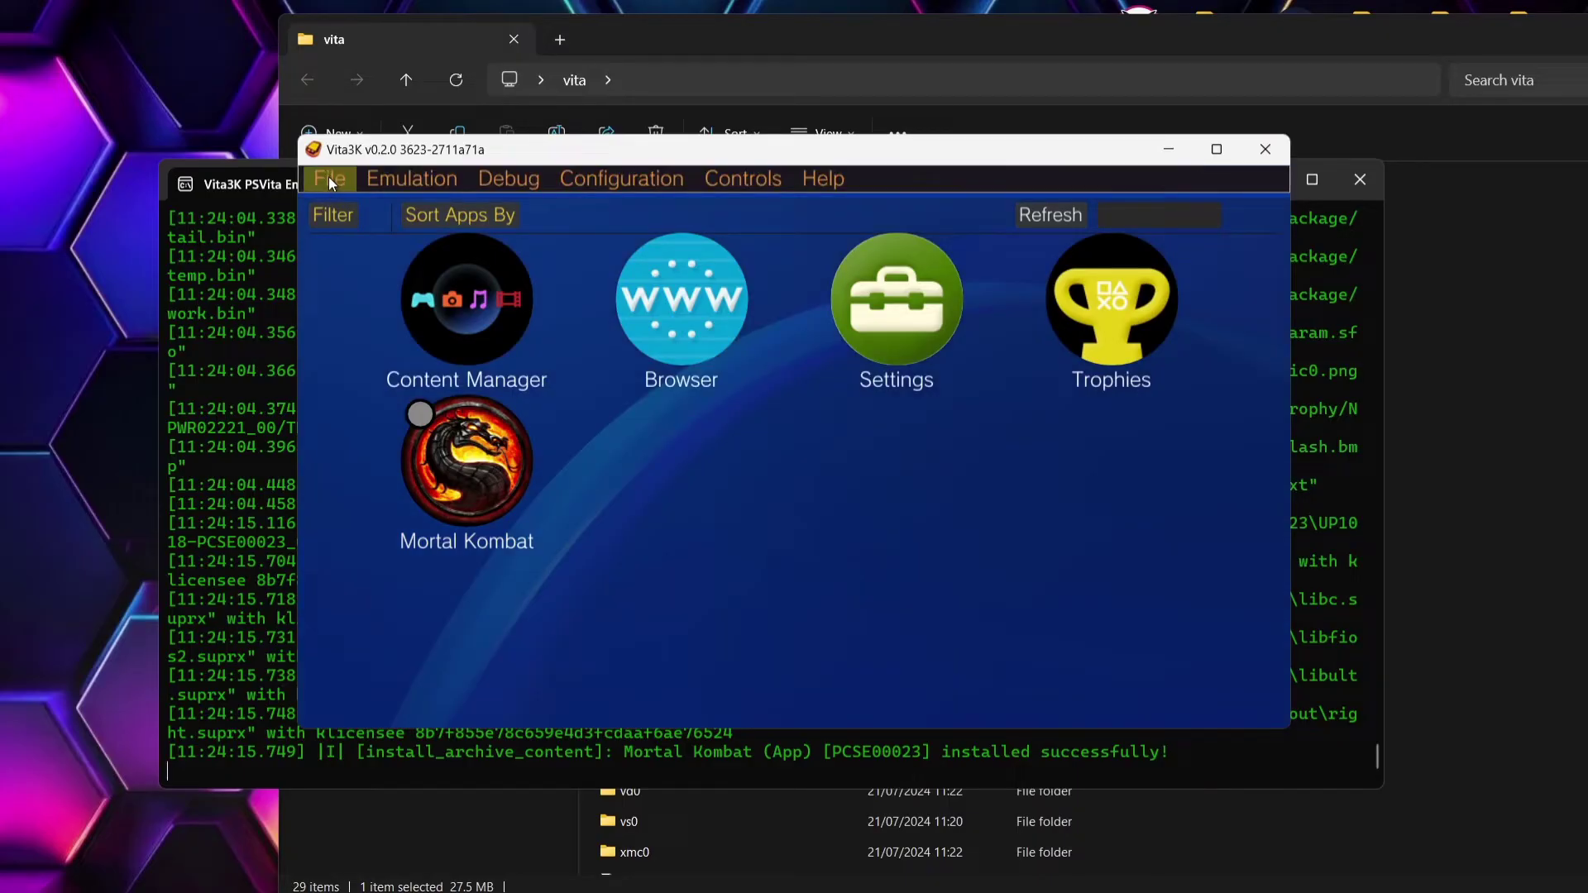
left_click(329, 176)
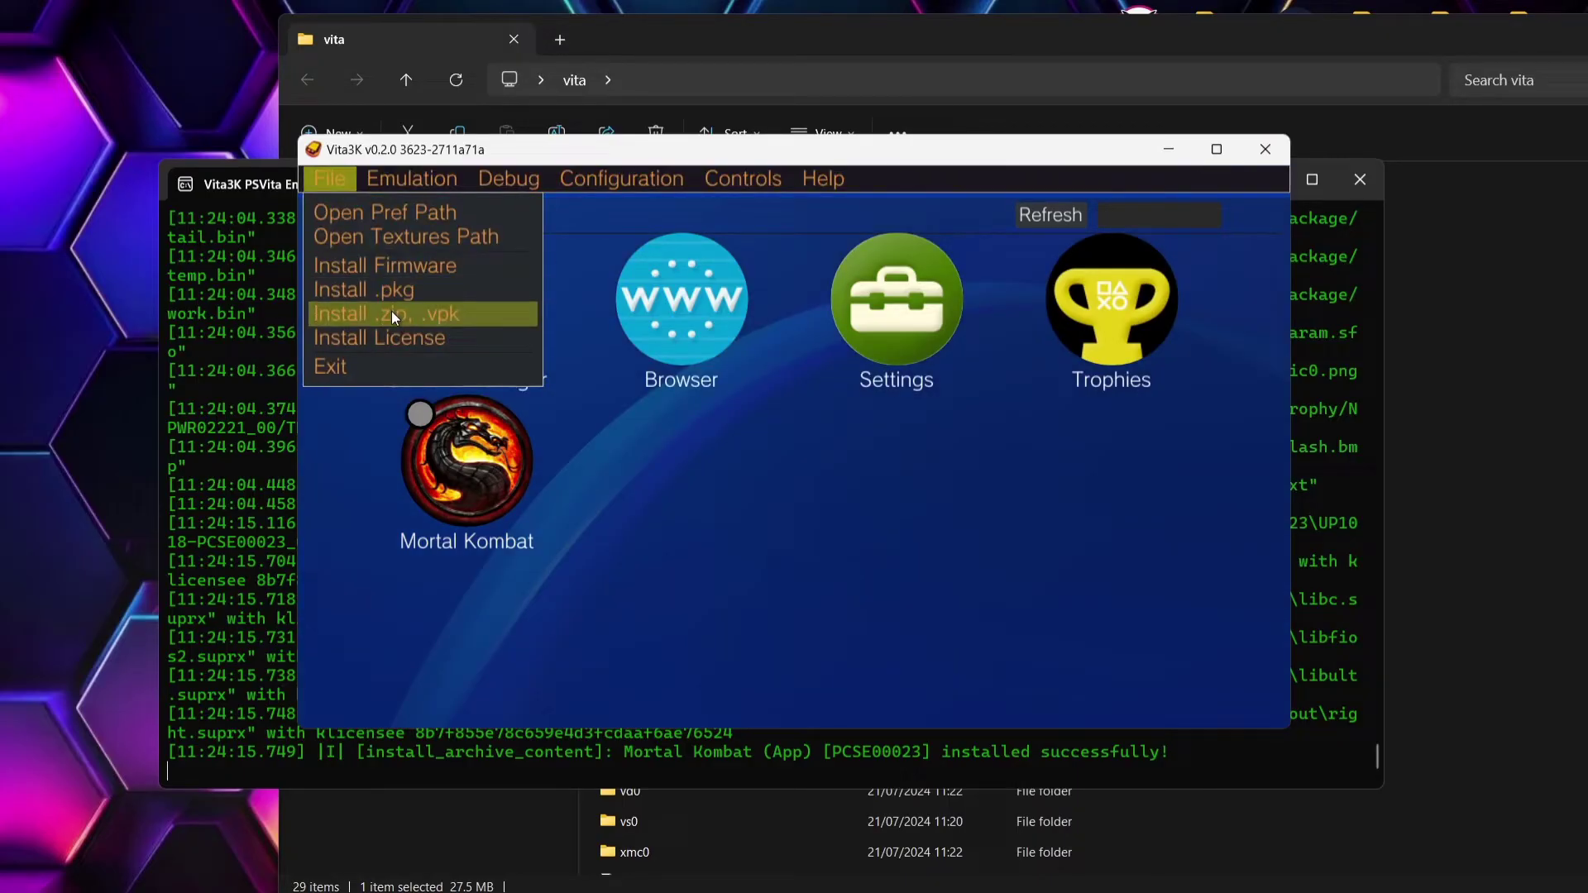
left_click(475, 315)
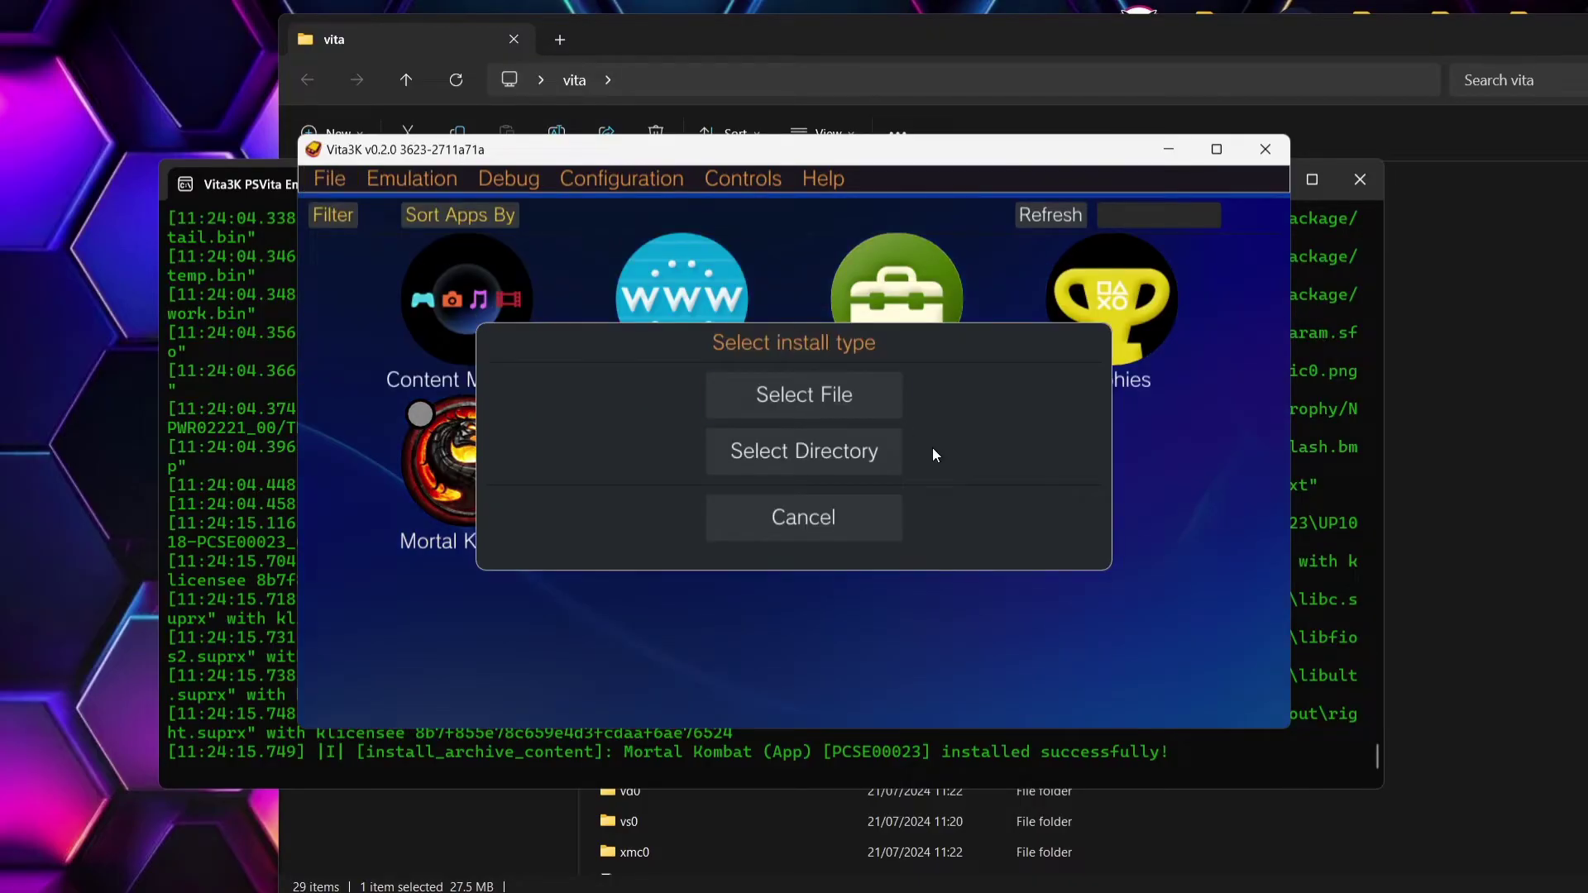
left_click(847, 419)
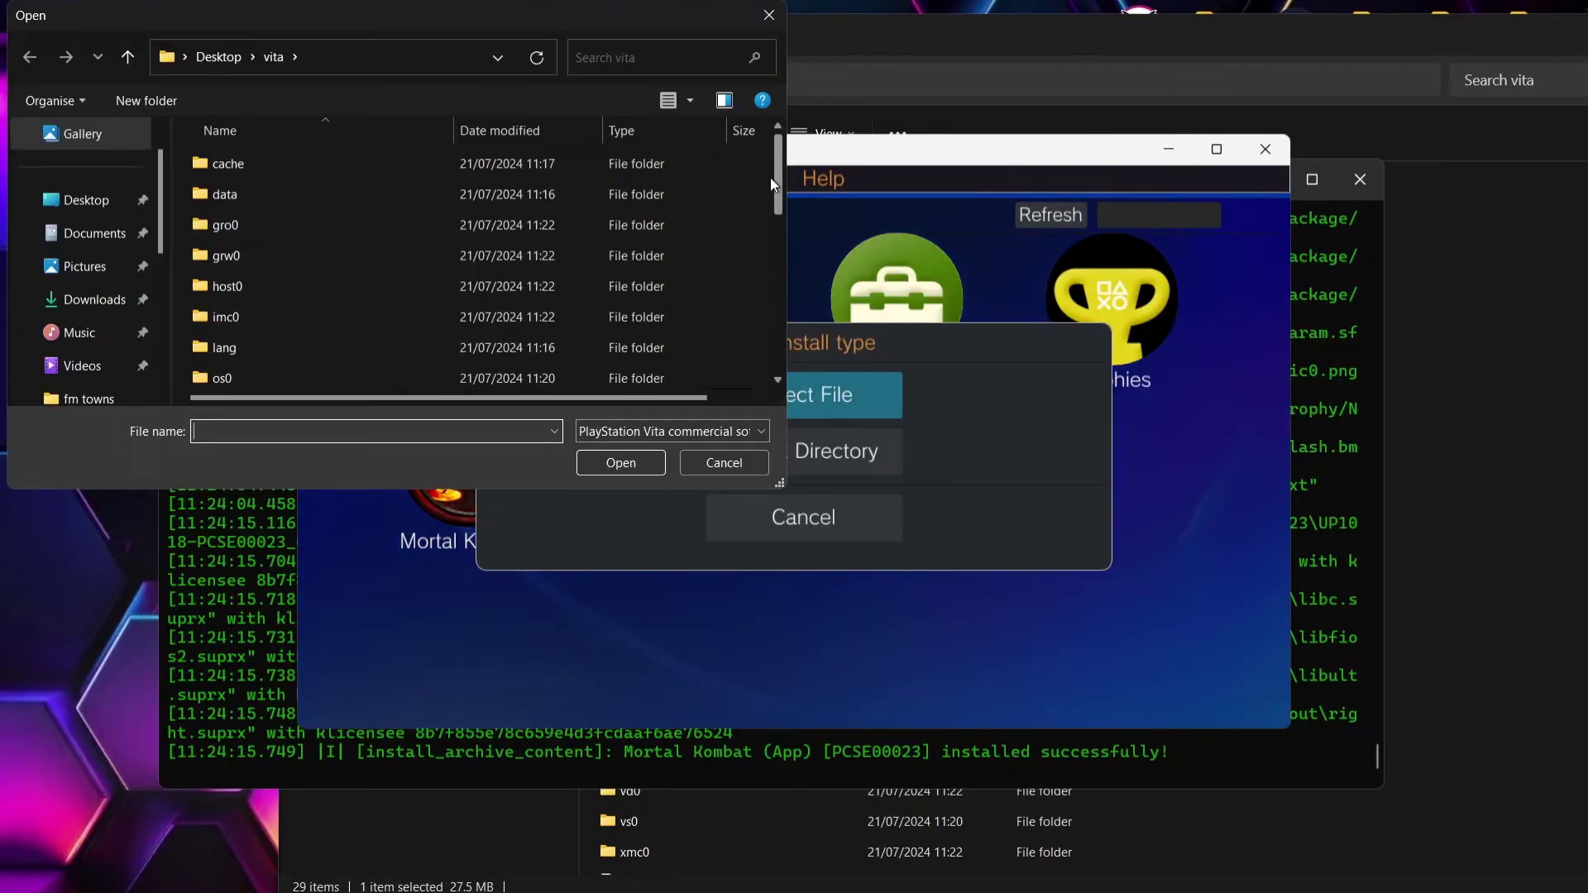
left_click_drag(781, 178, 787, 326)
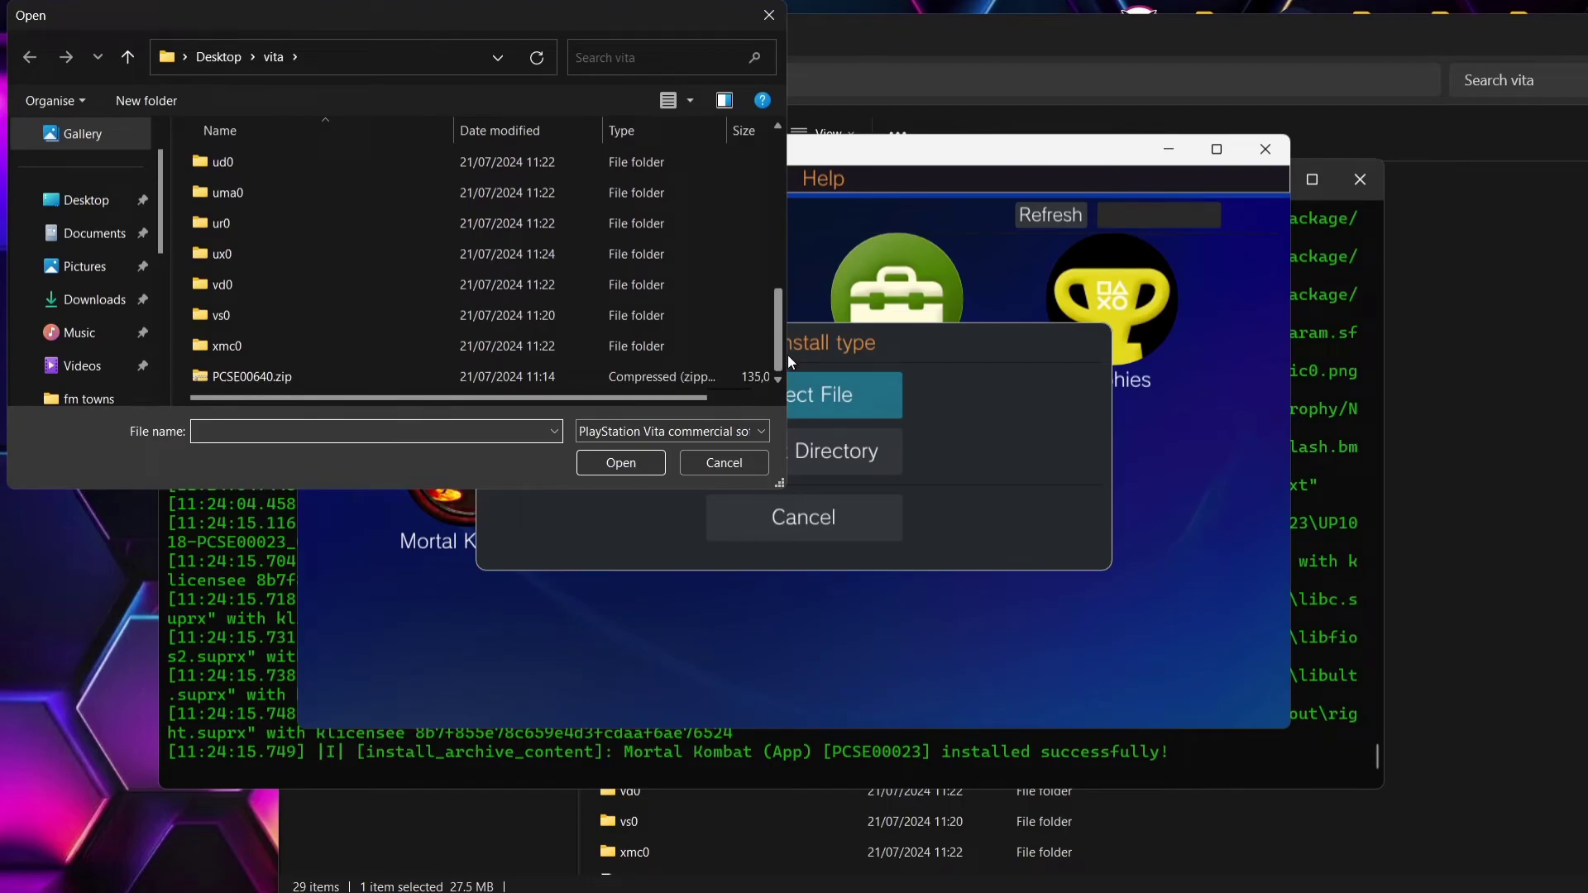
double_click(335, 377)
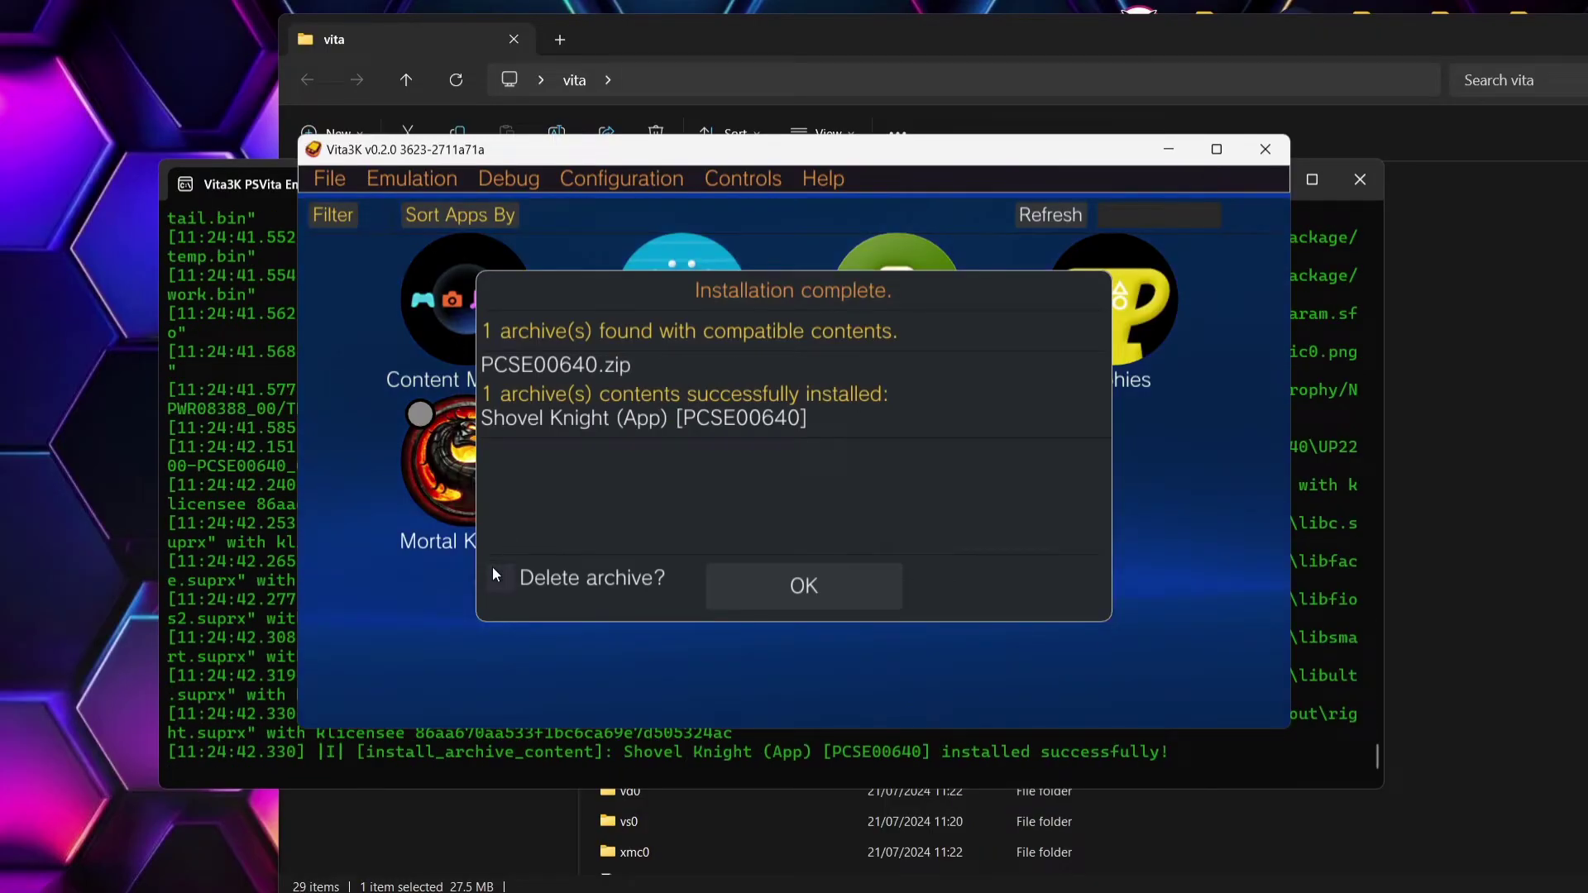
left_click(496, 579)
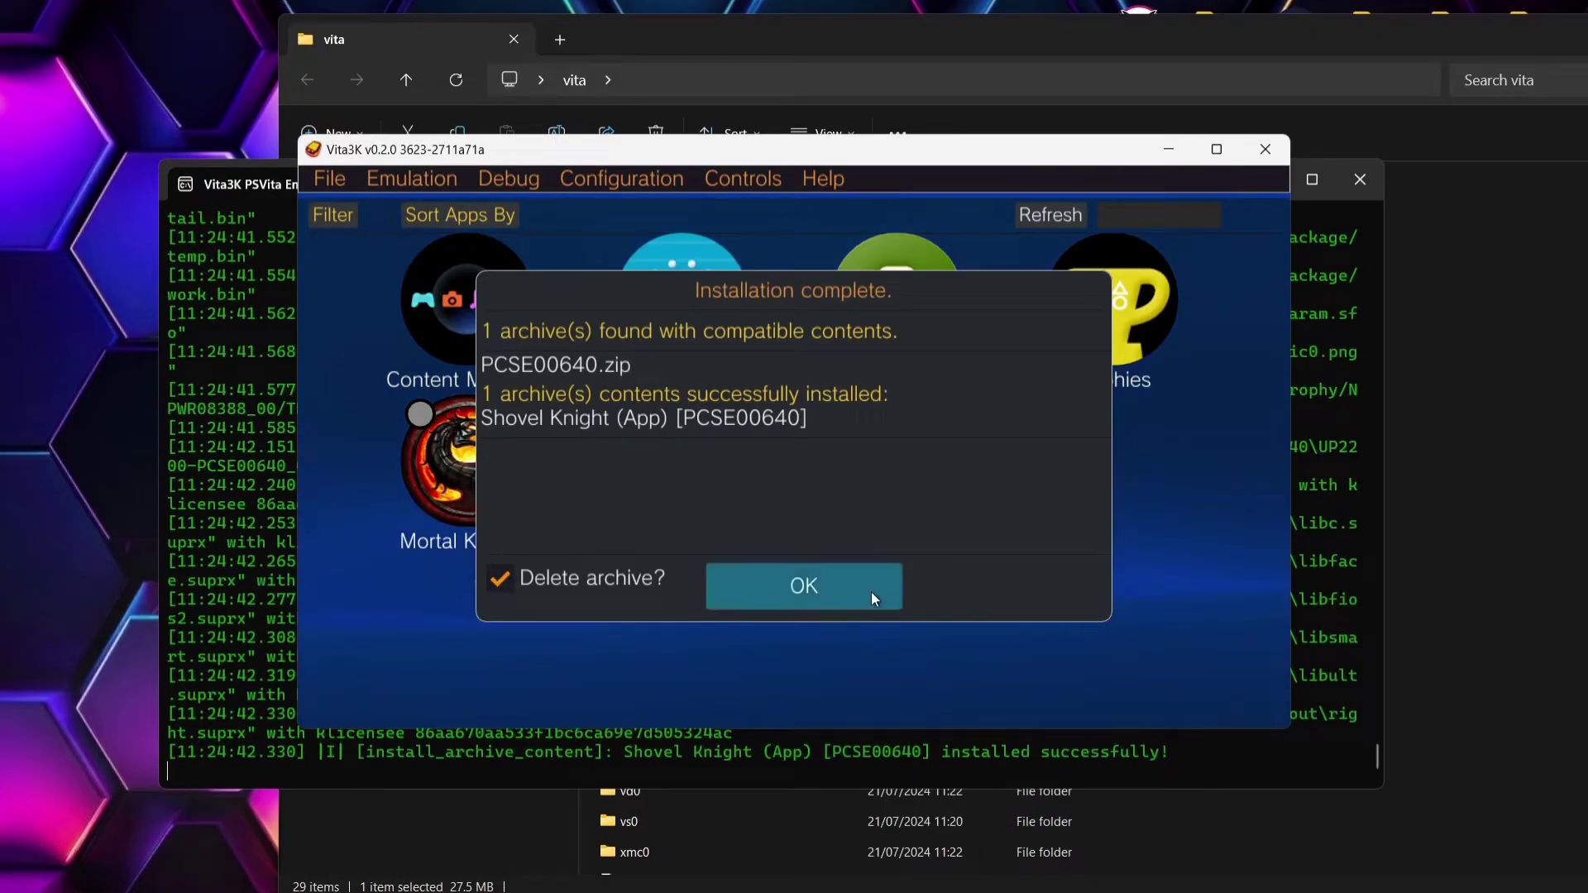
left_click(813, 593)
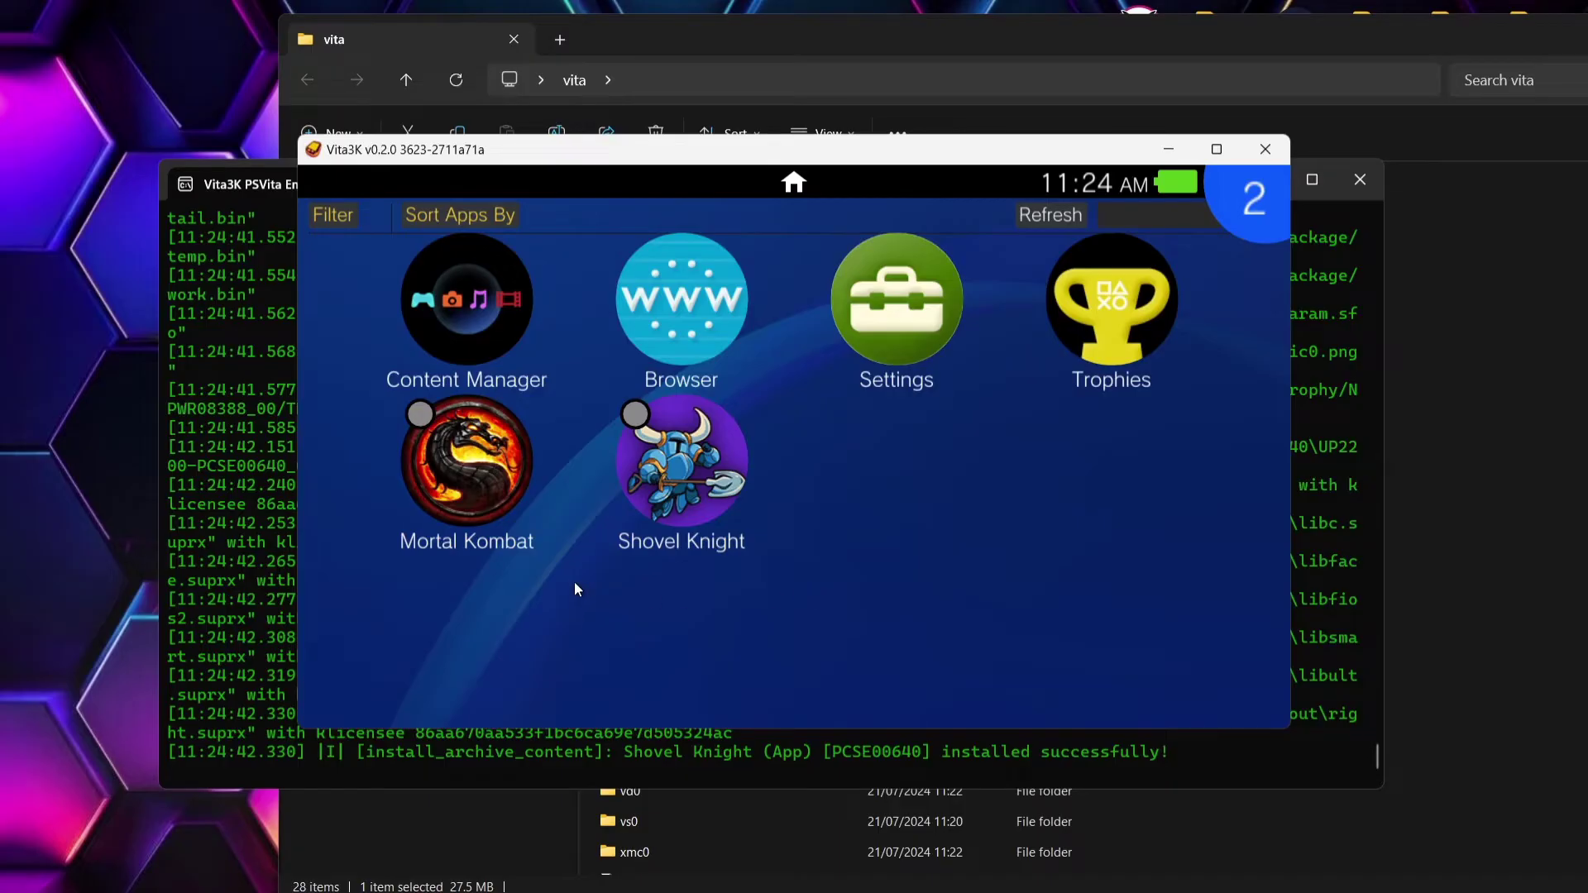
- Start Mortal Kombat from the home screen and enter the Fight mode's character selection
left_click(493, 484)
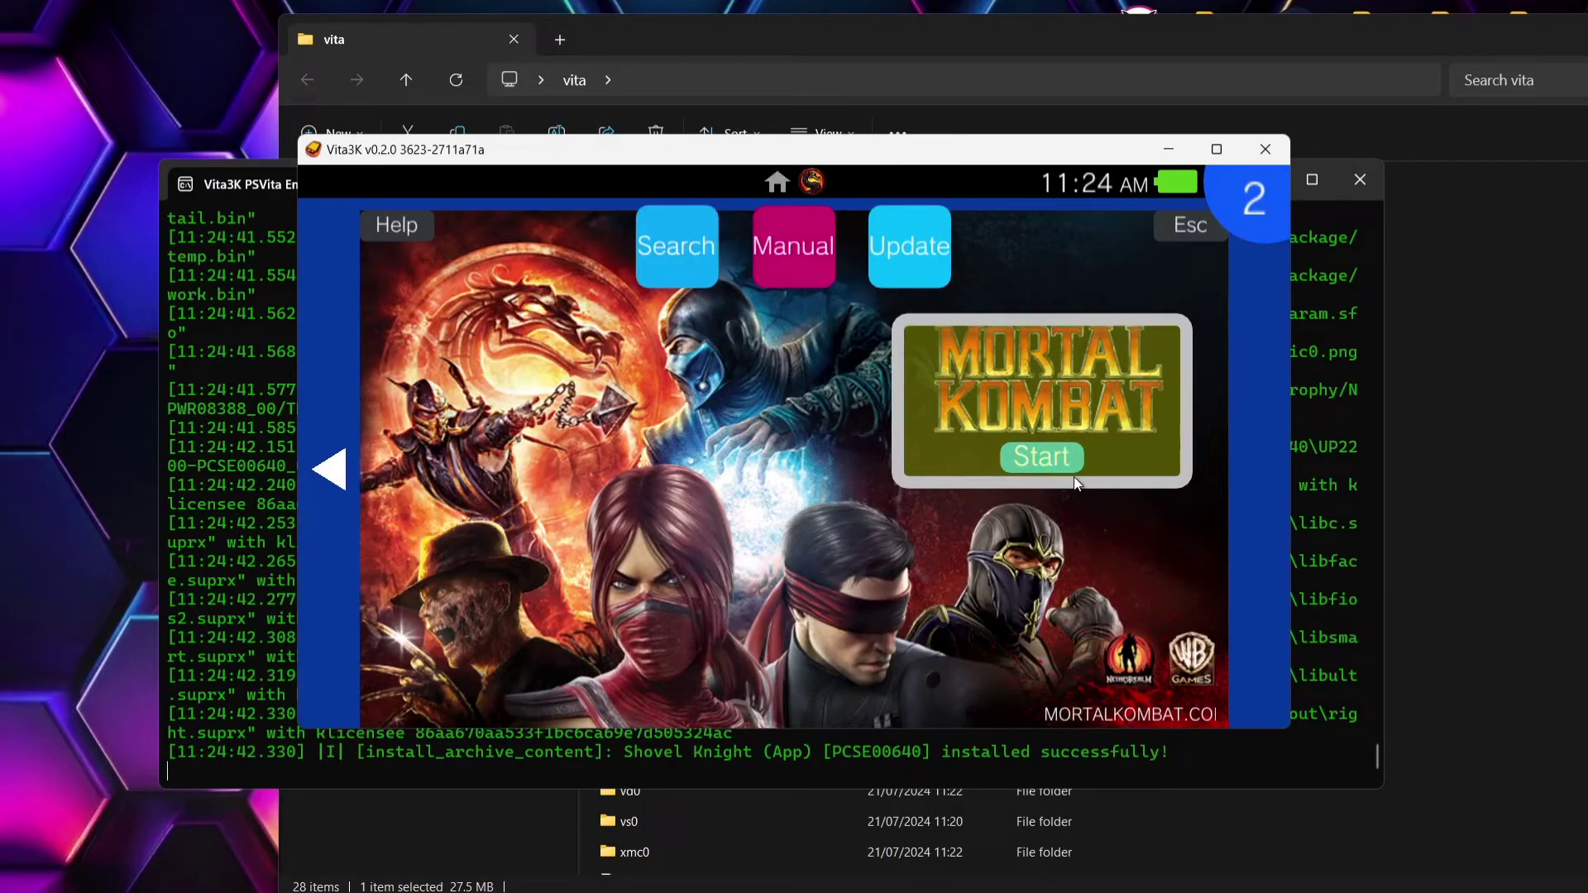
left_click(1049, 450)
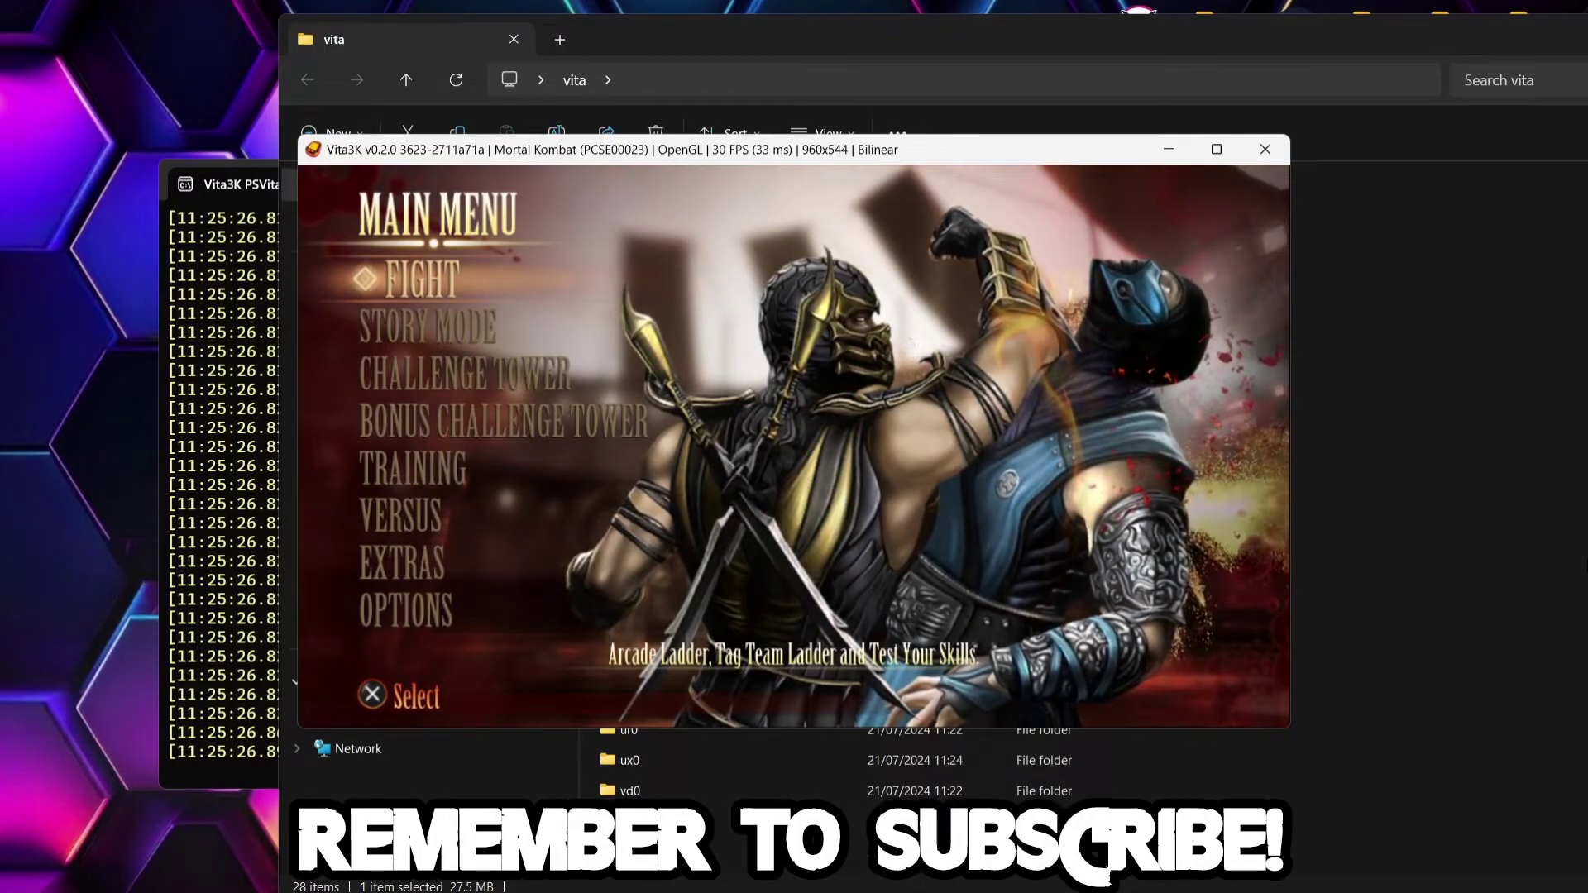
key("Down")
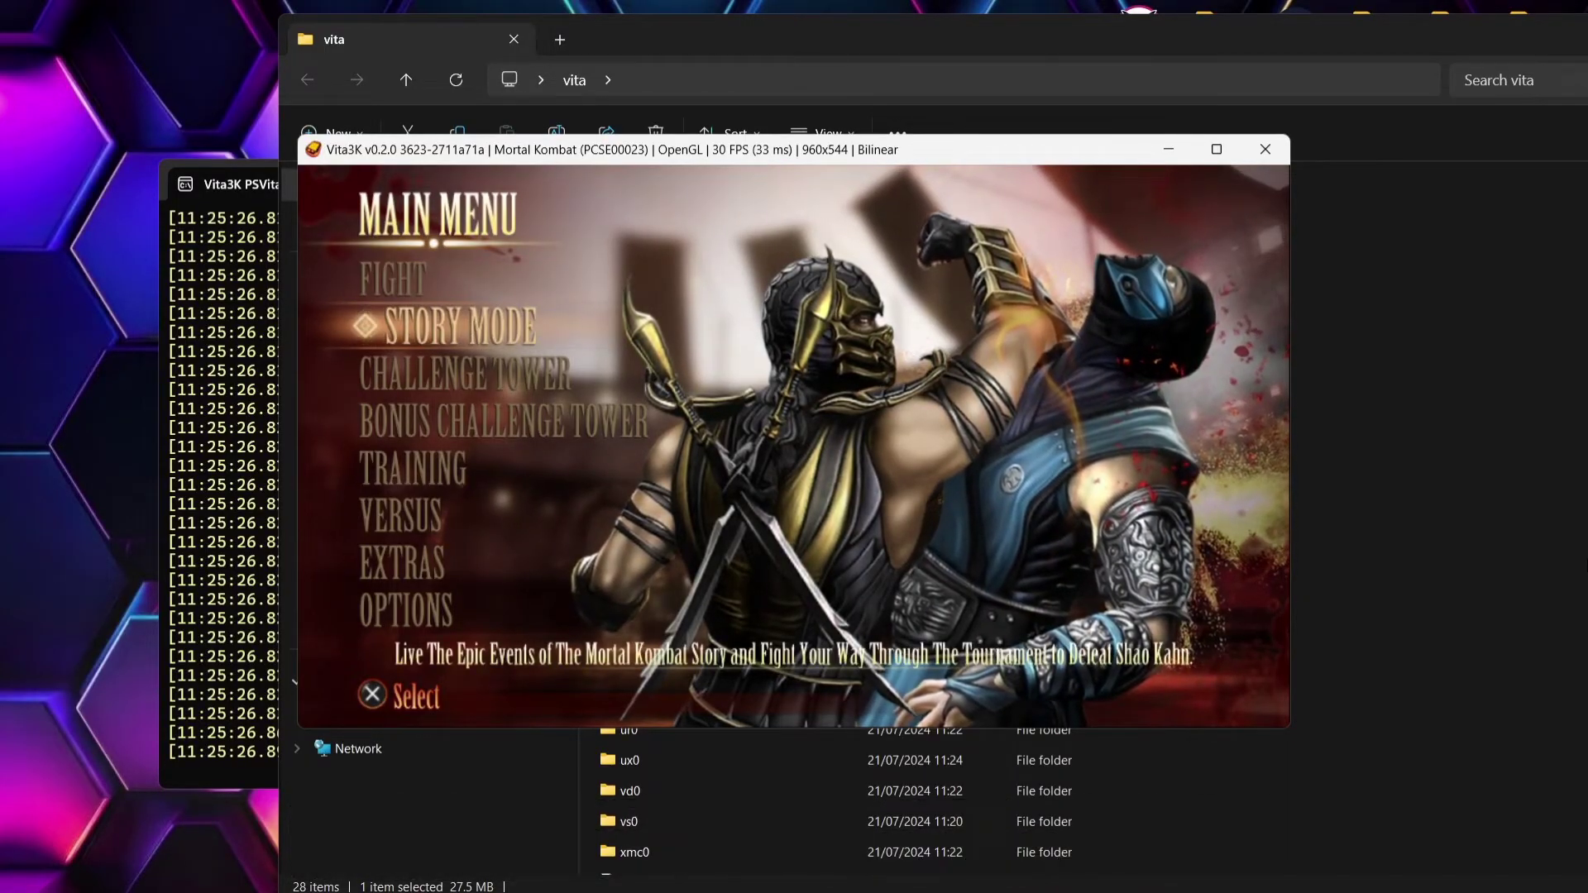
key("Up")
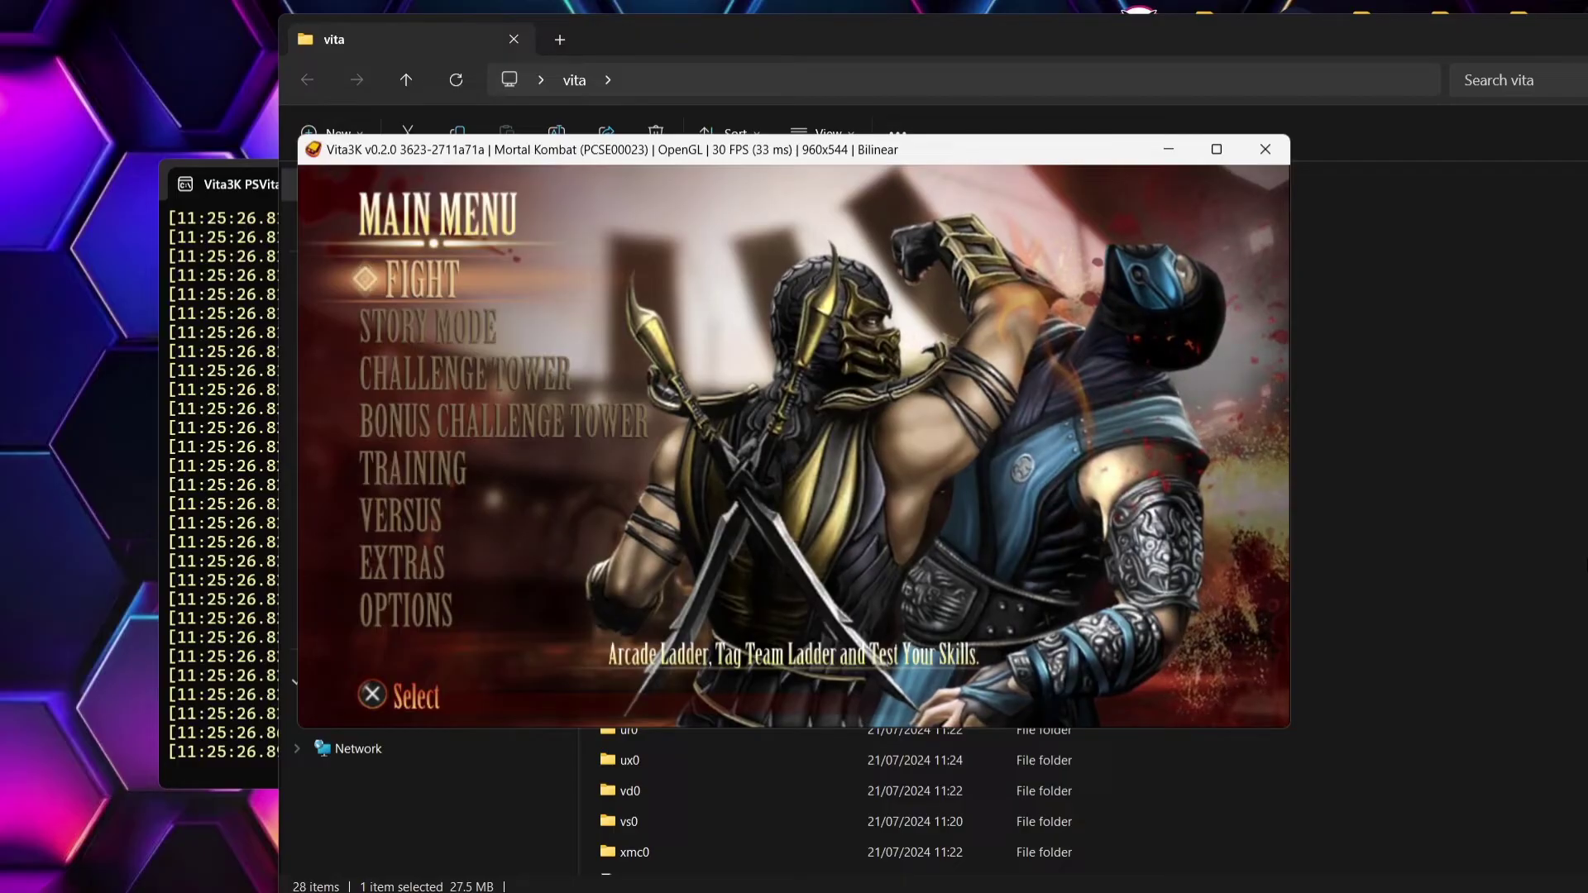
key("x")
key("x")
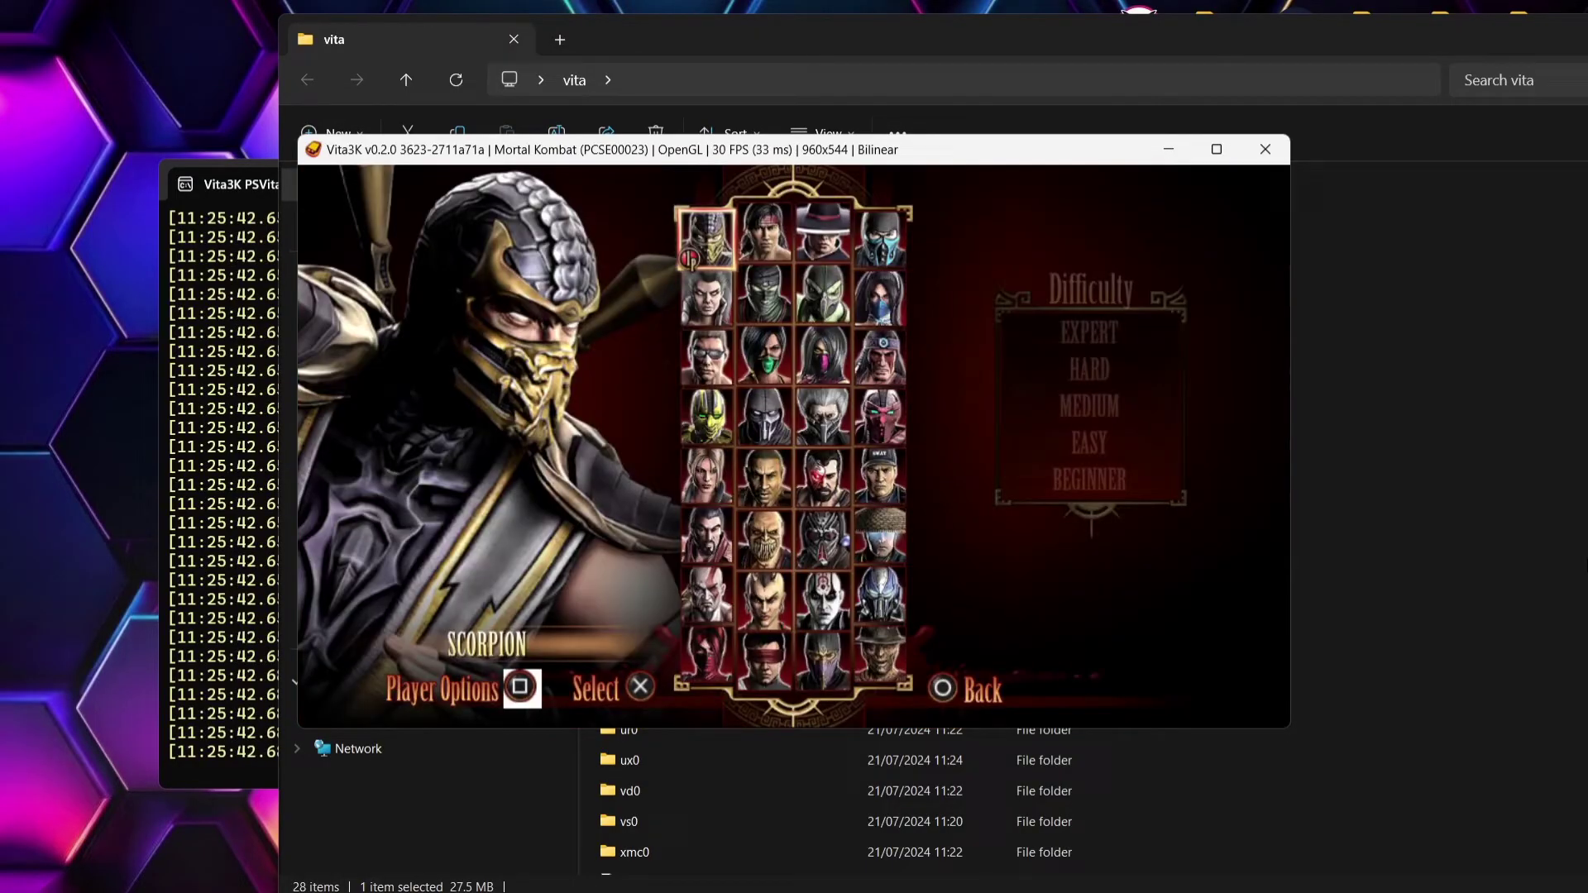
- Pick Noob on the character grid and play a match
key("Down")
key("Right")
key("Down")
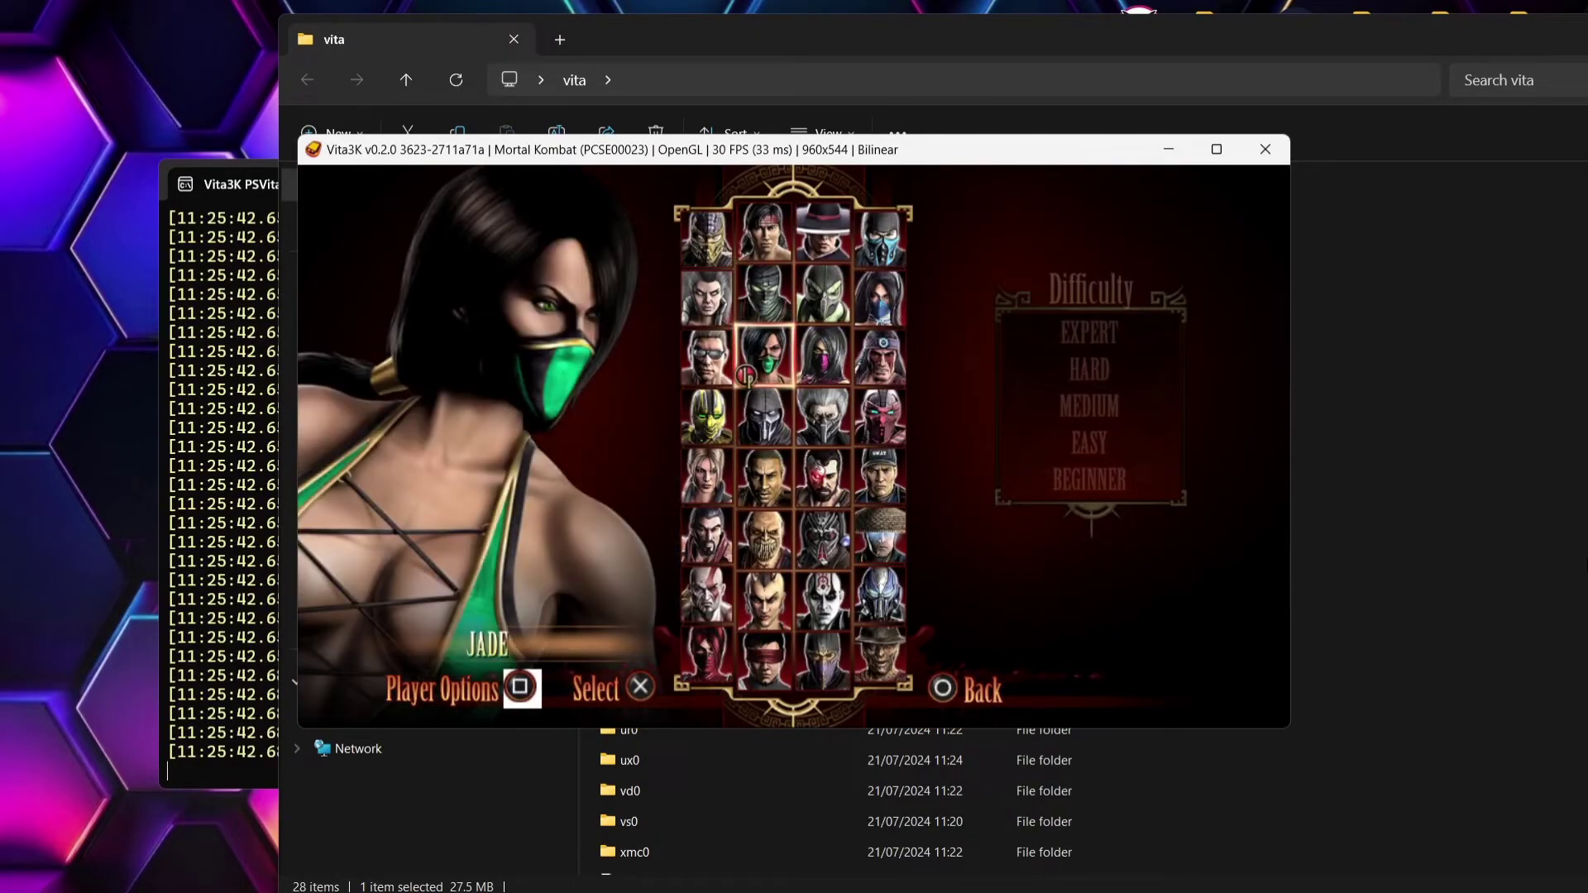
key("Left")
key("Down")
key("Right")
key("x")
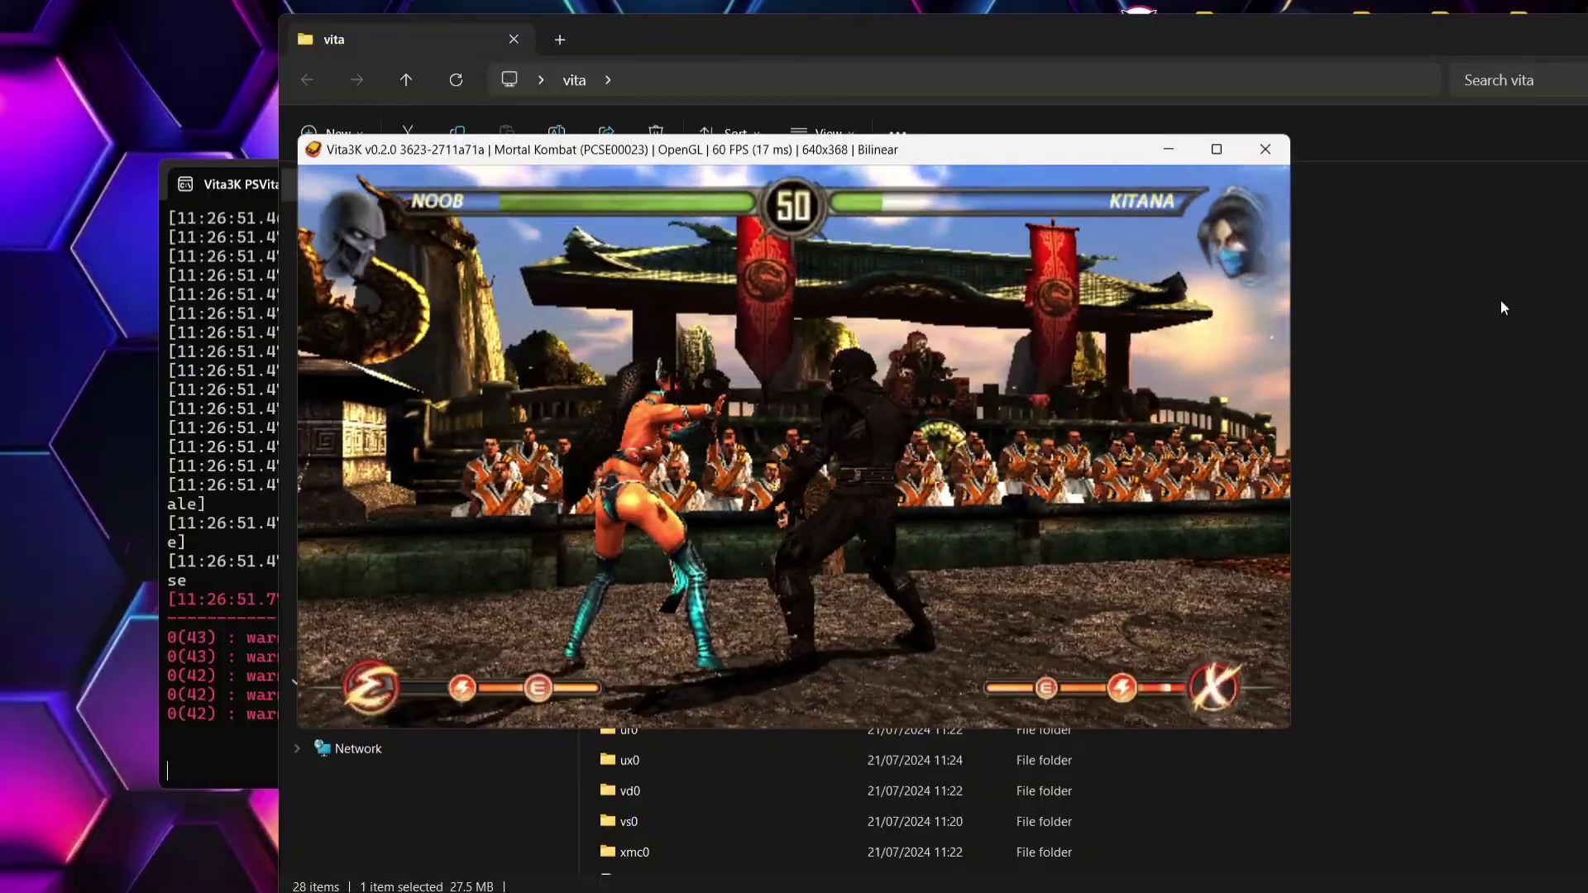
- Close the emulator, relaunch Vita3K.exe from the vita folder, and dismiss the compatibility database notice to reach the home screen
left_click(1265, 149)
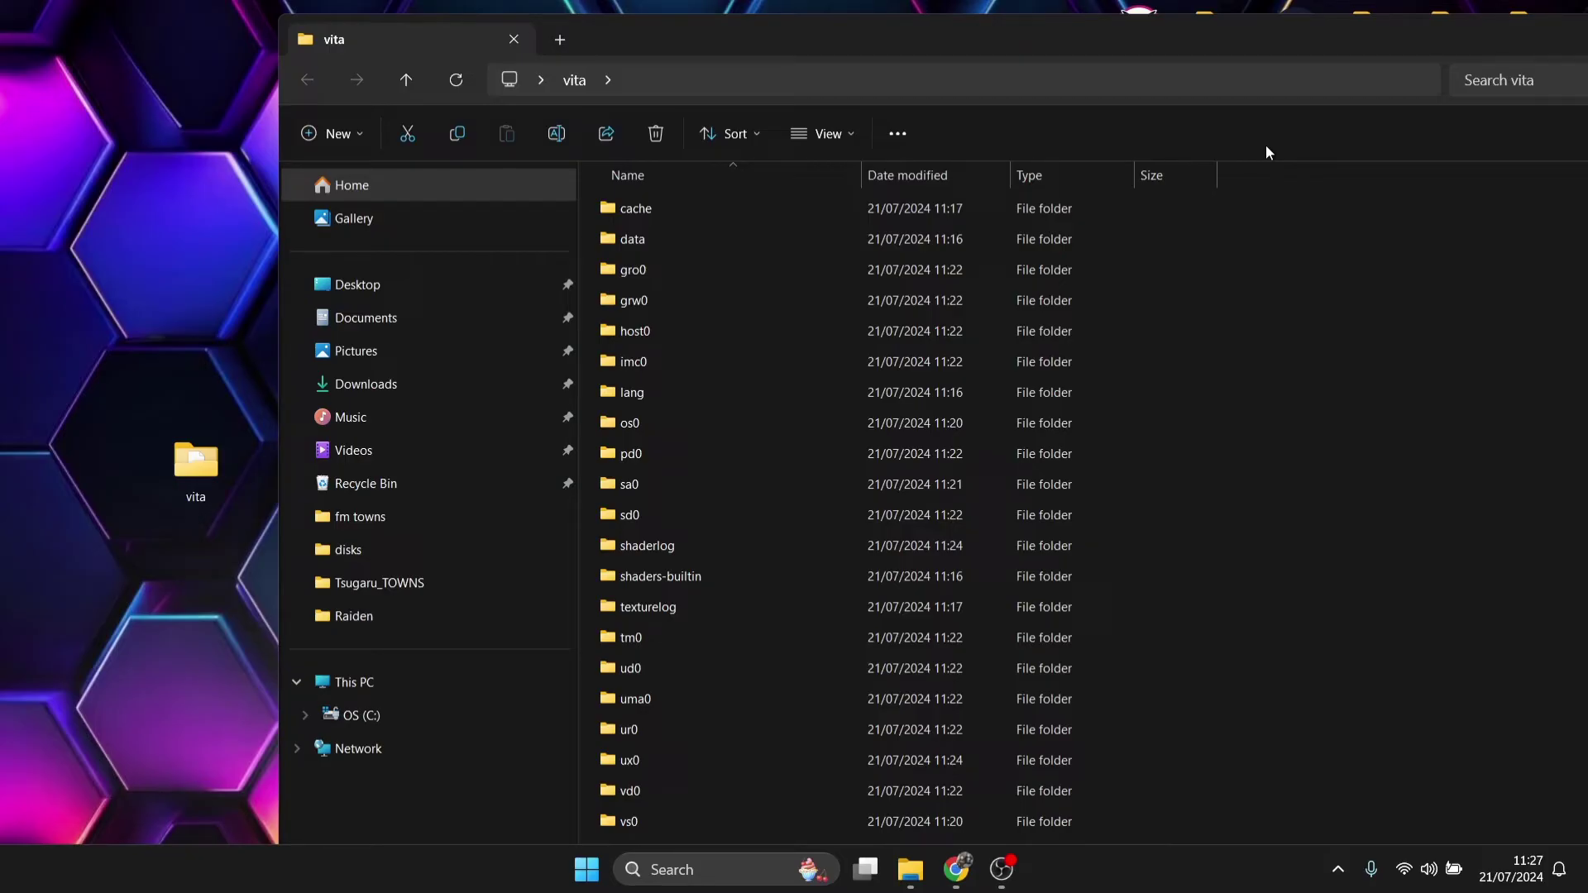
double_click(1175, 34)
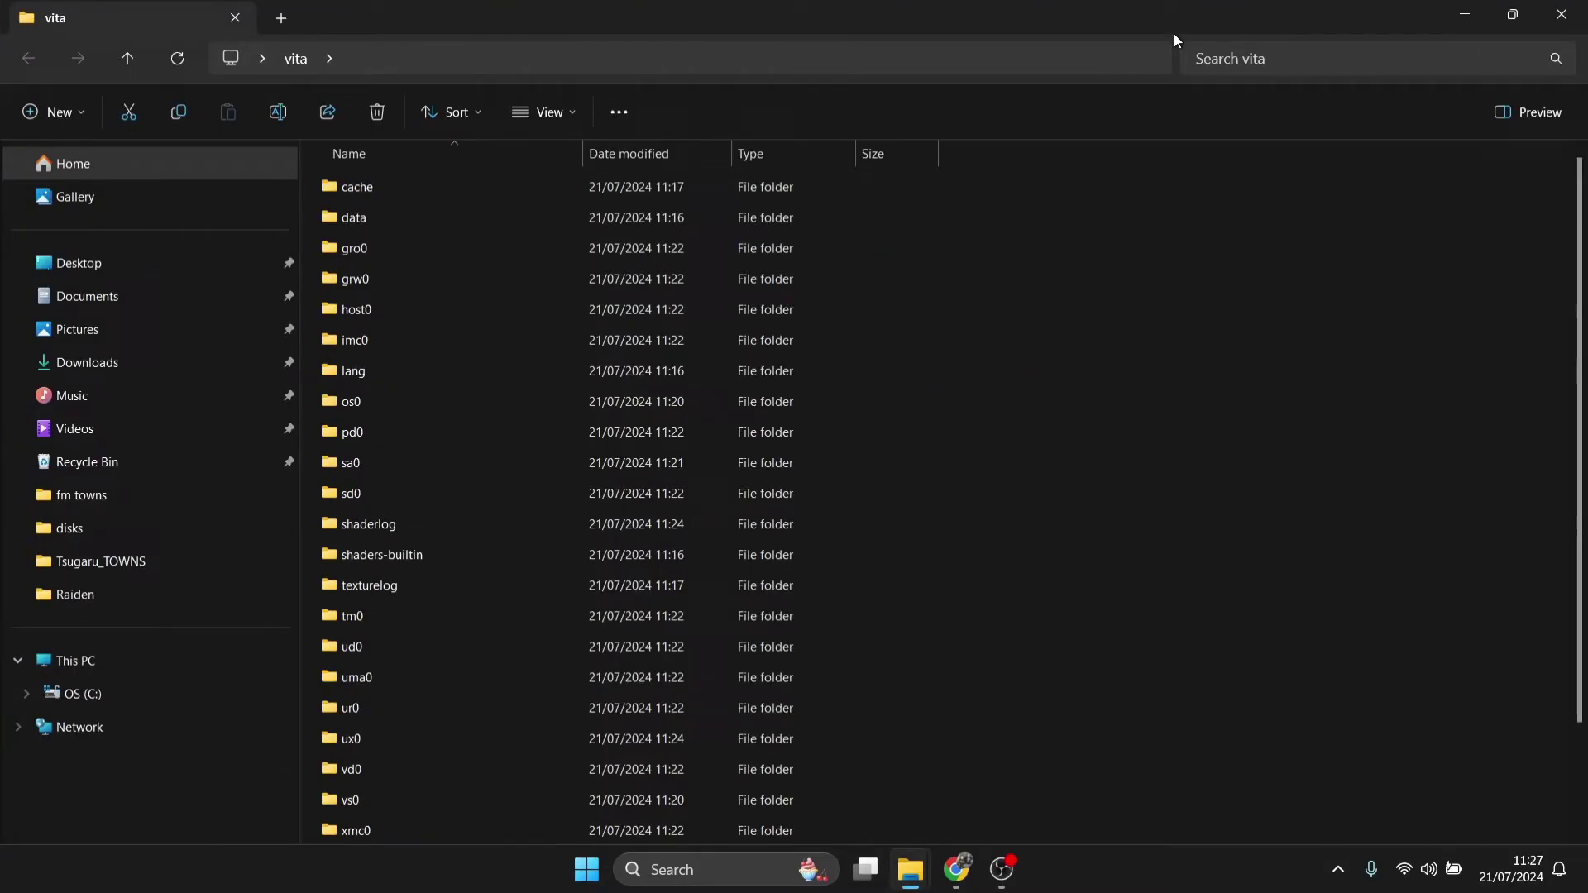
scroll(1584, 343, "down", 2)
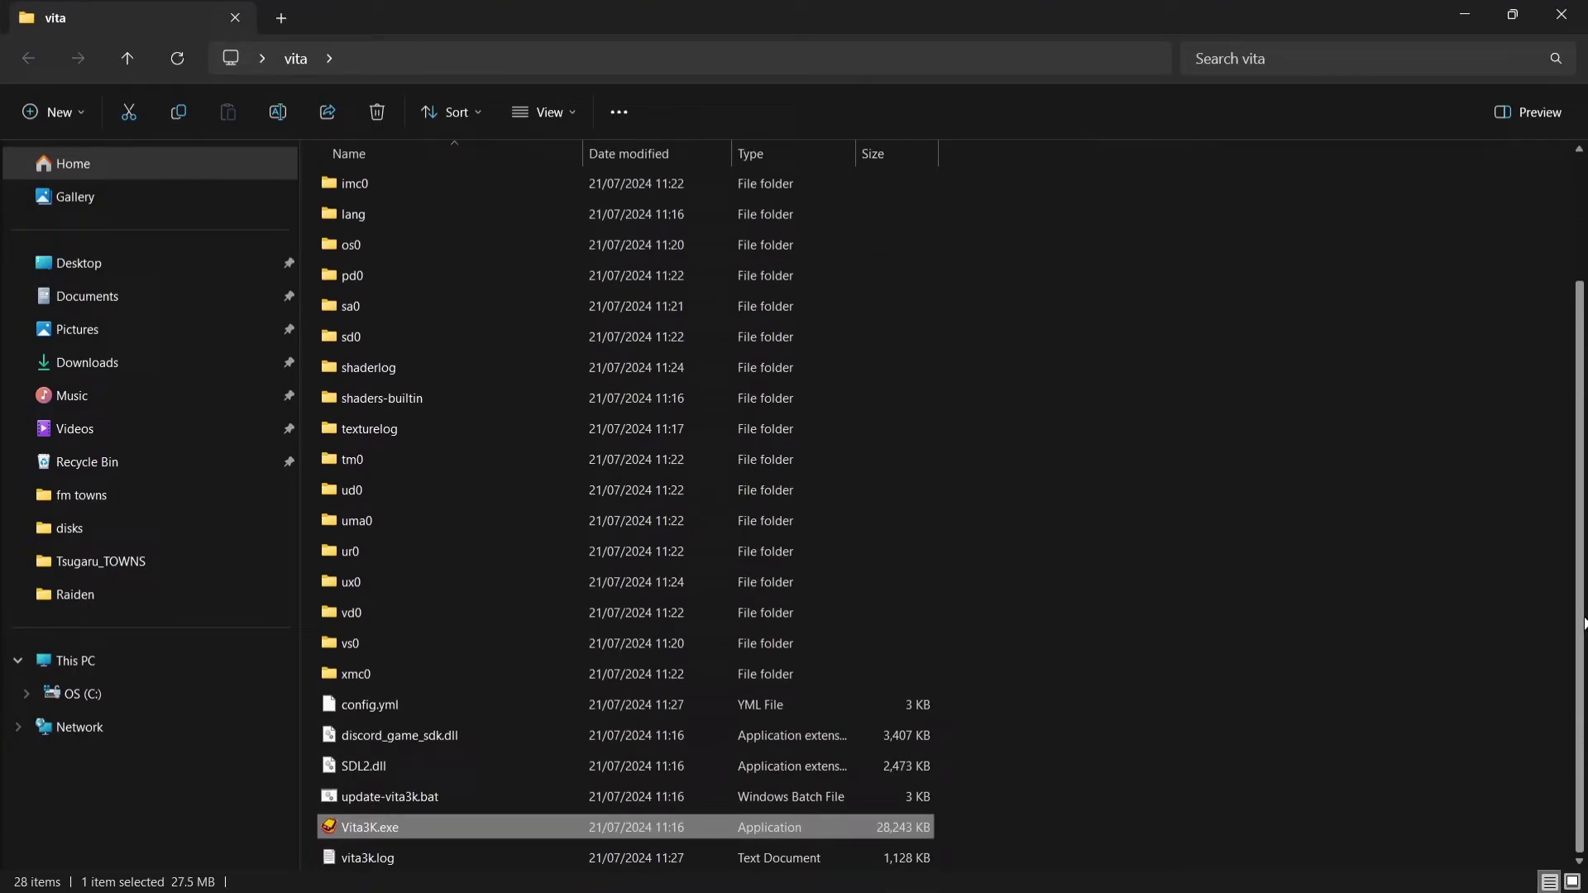
double_click(418, 821)
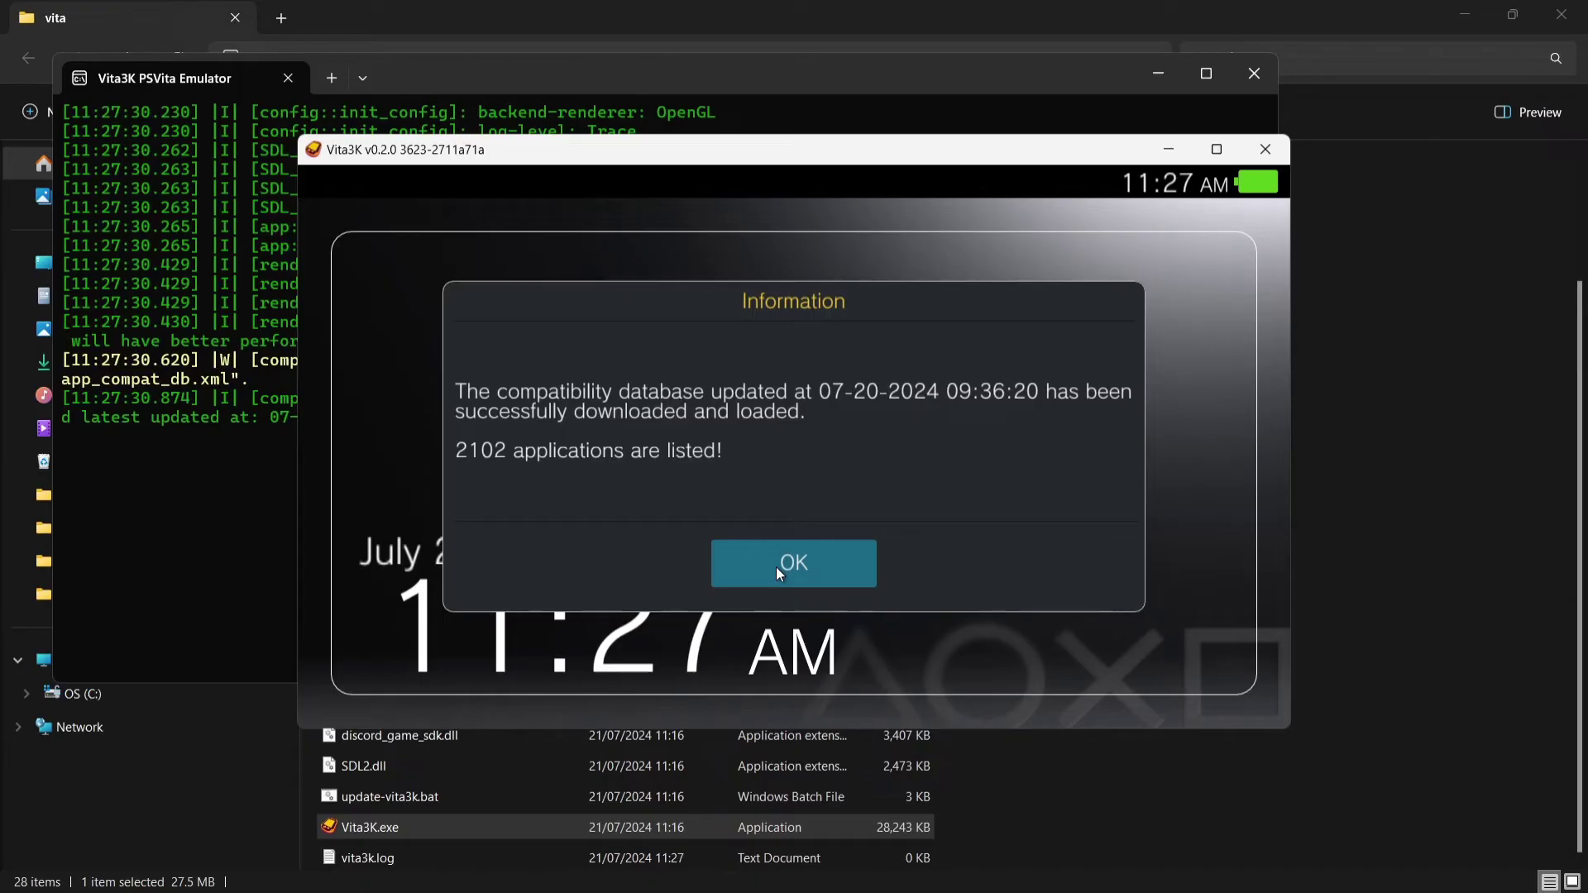
left_click(778, 568)
left_click(878, 436)
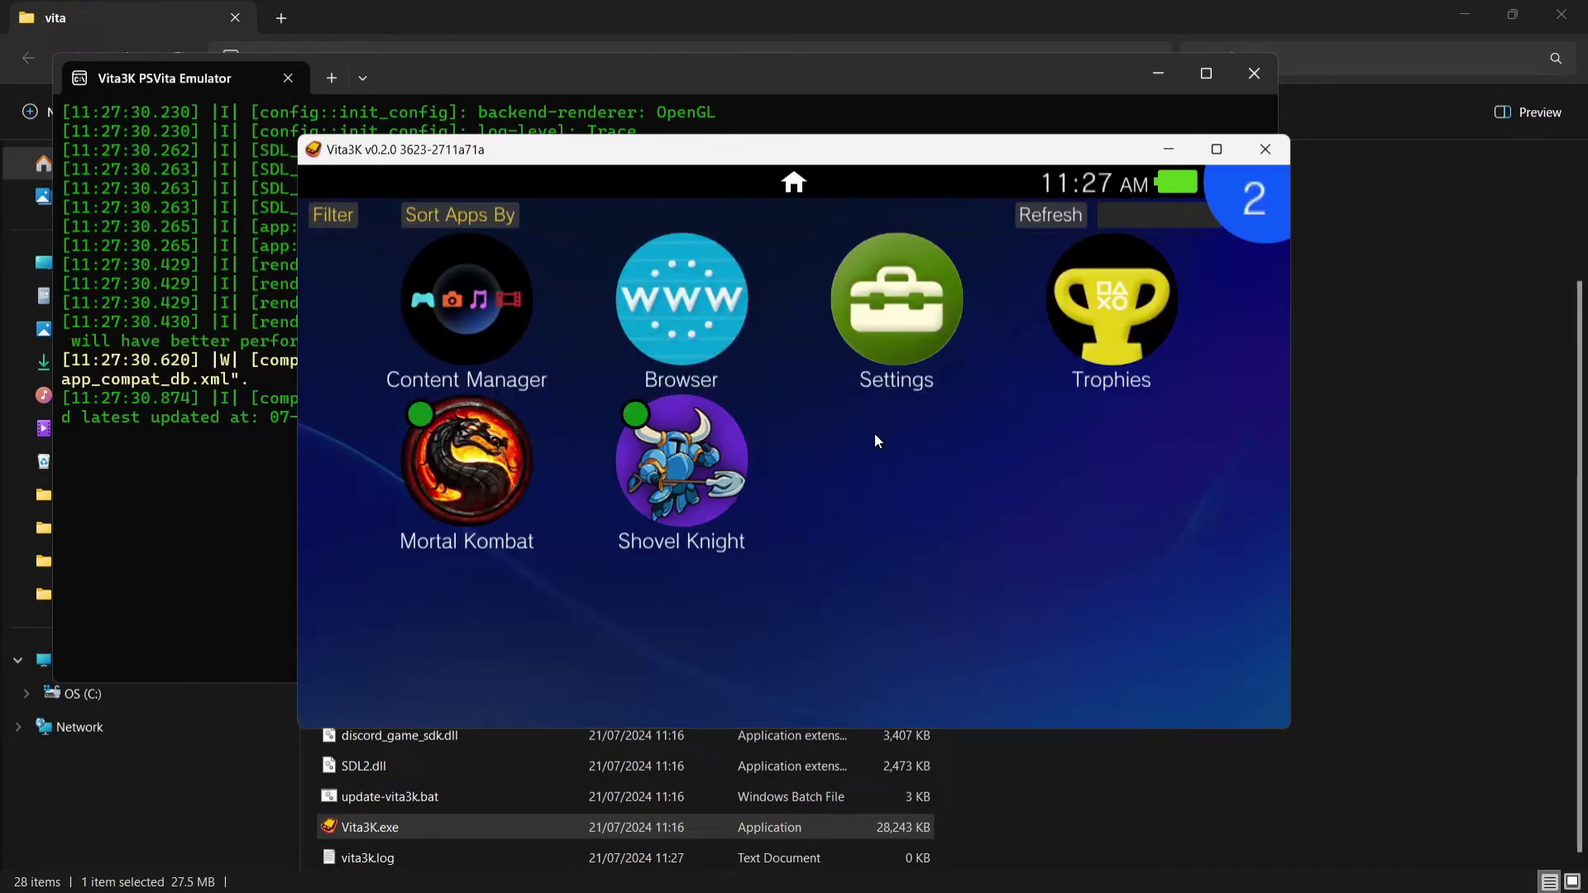
- Open the emulator's GPU settings and review the available screen filters, keeping Bilinear
left_click(616, 179)
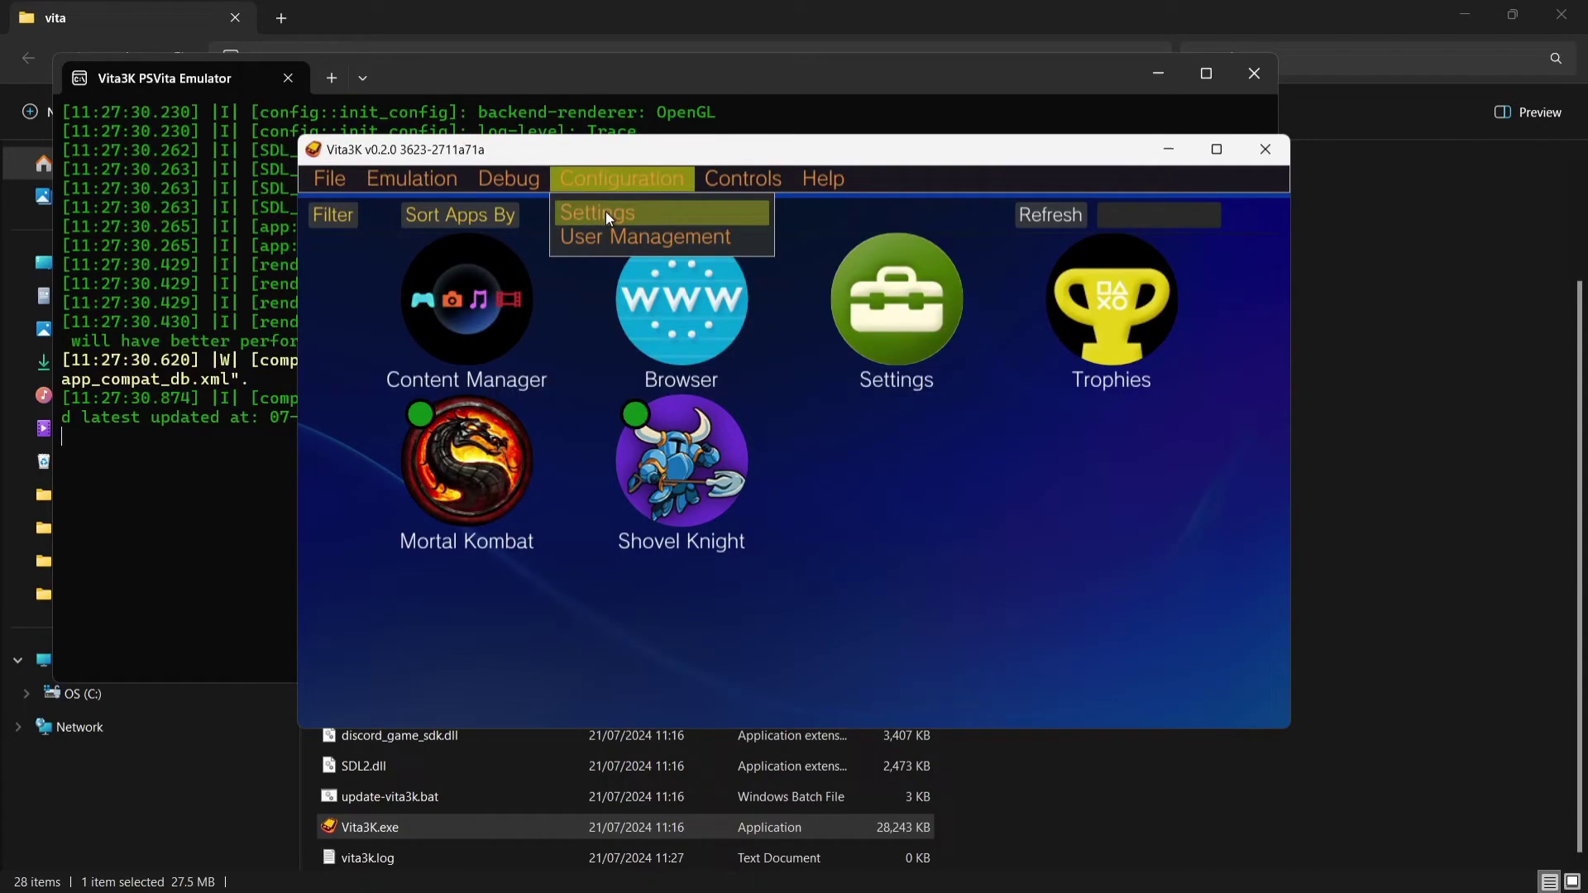
left_click(604, 213)
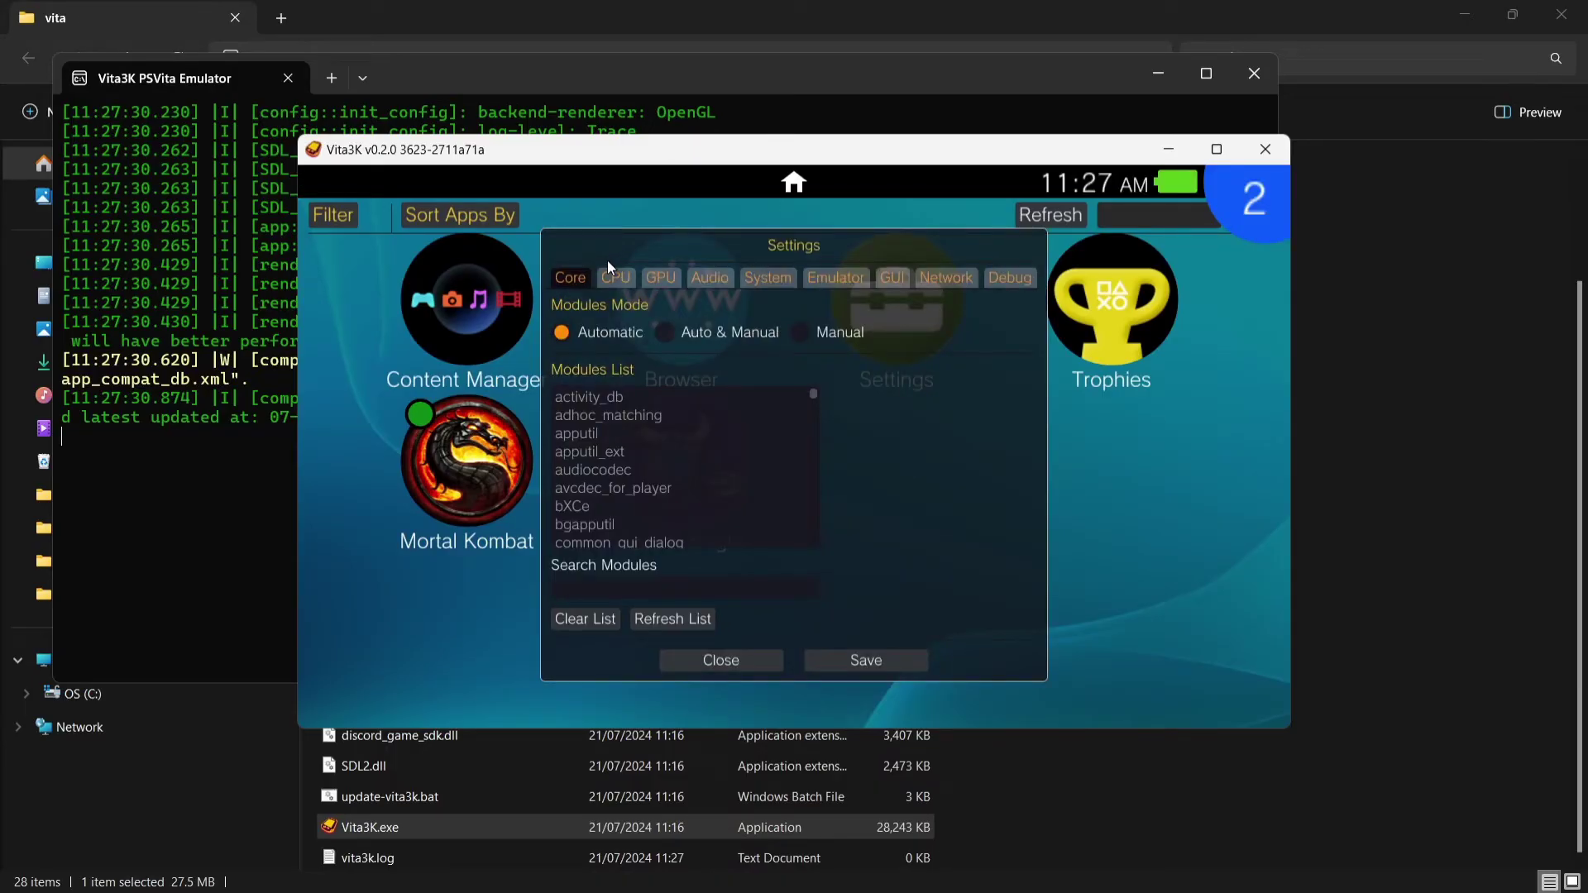
left_click(660, 277)
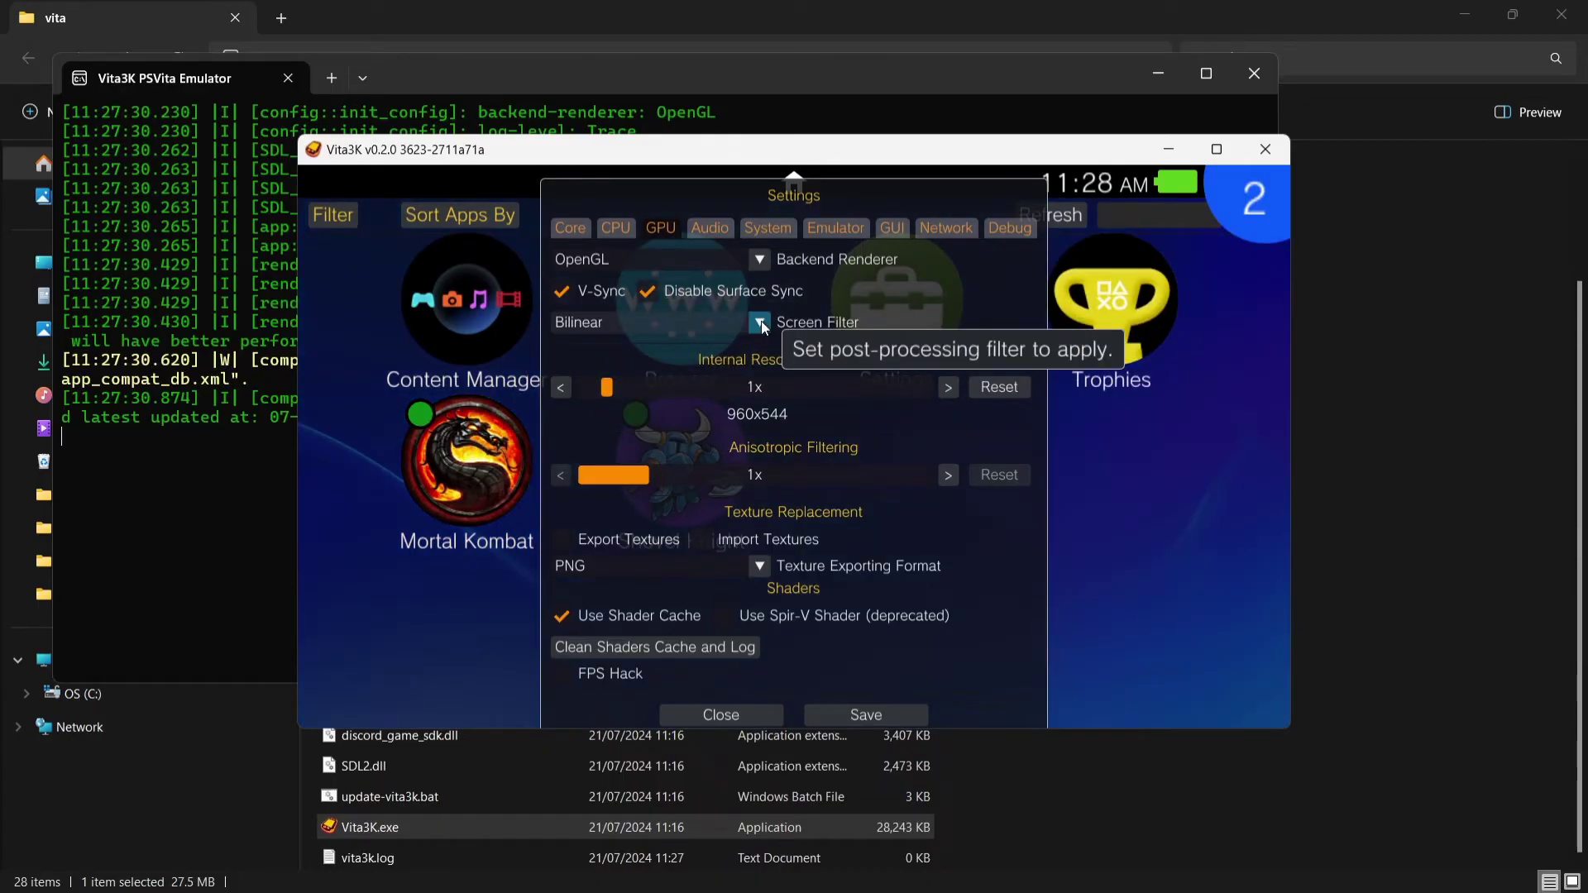
left_click(761, 320)
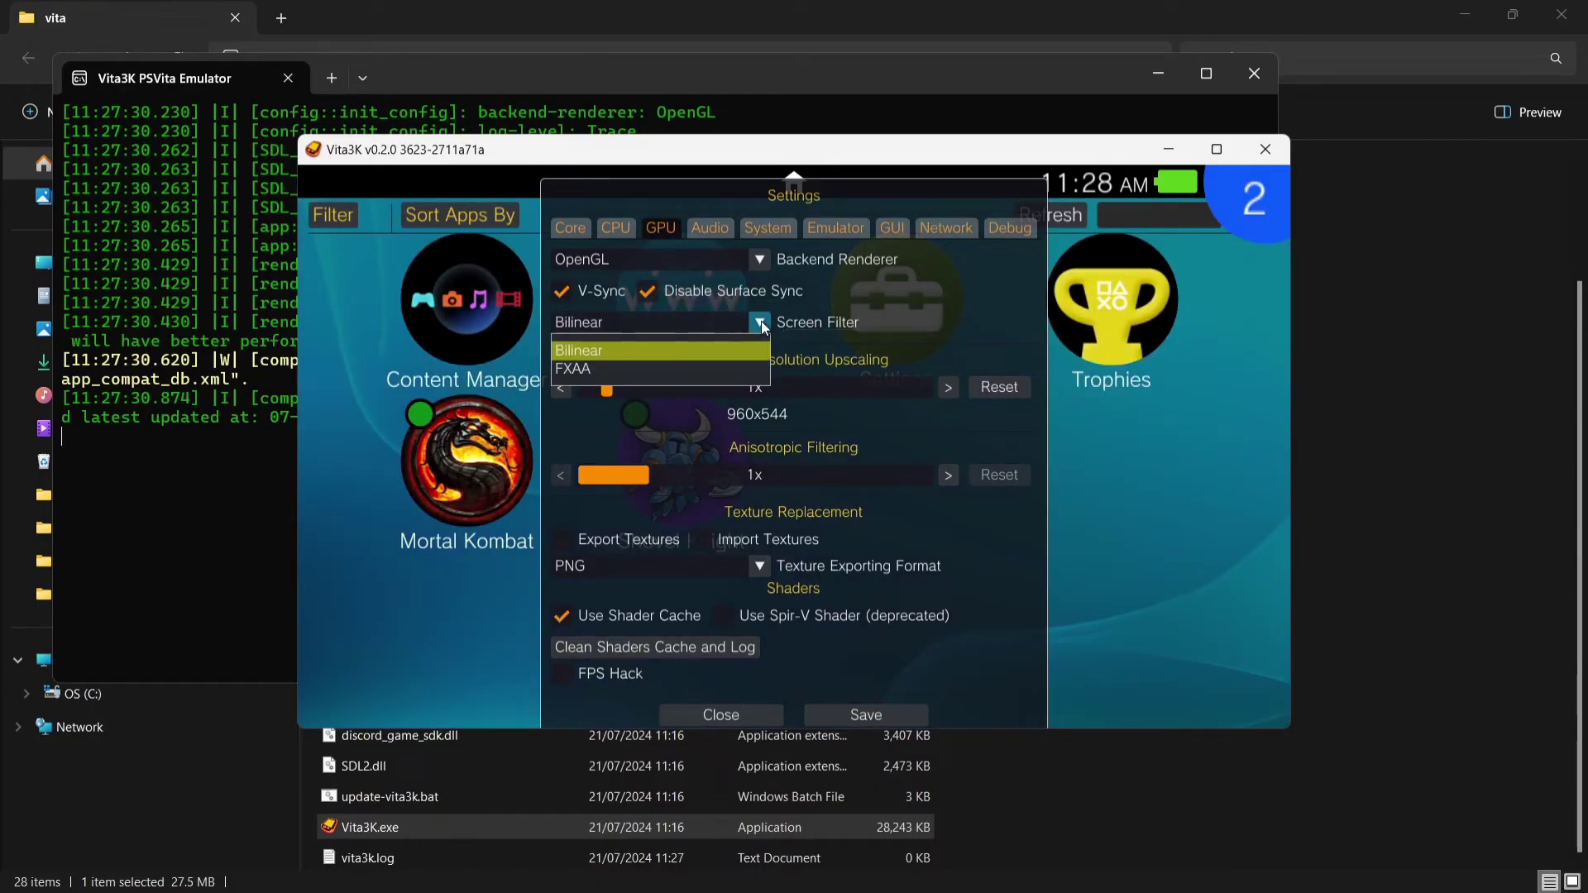
left_click(761, 321)
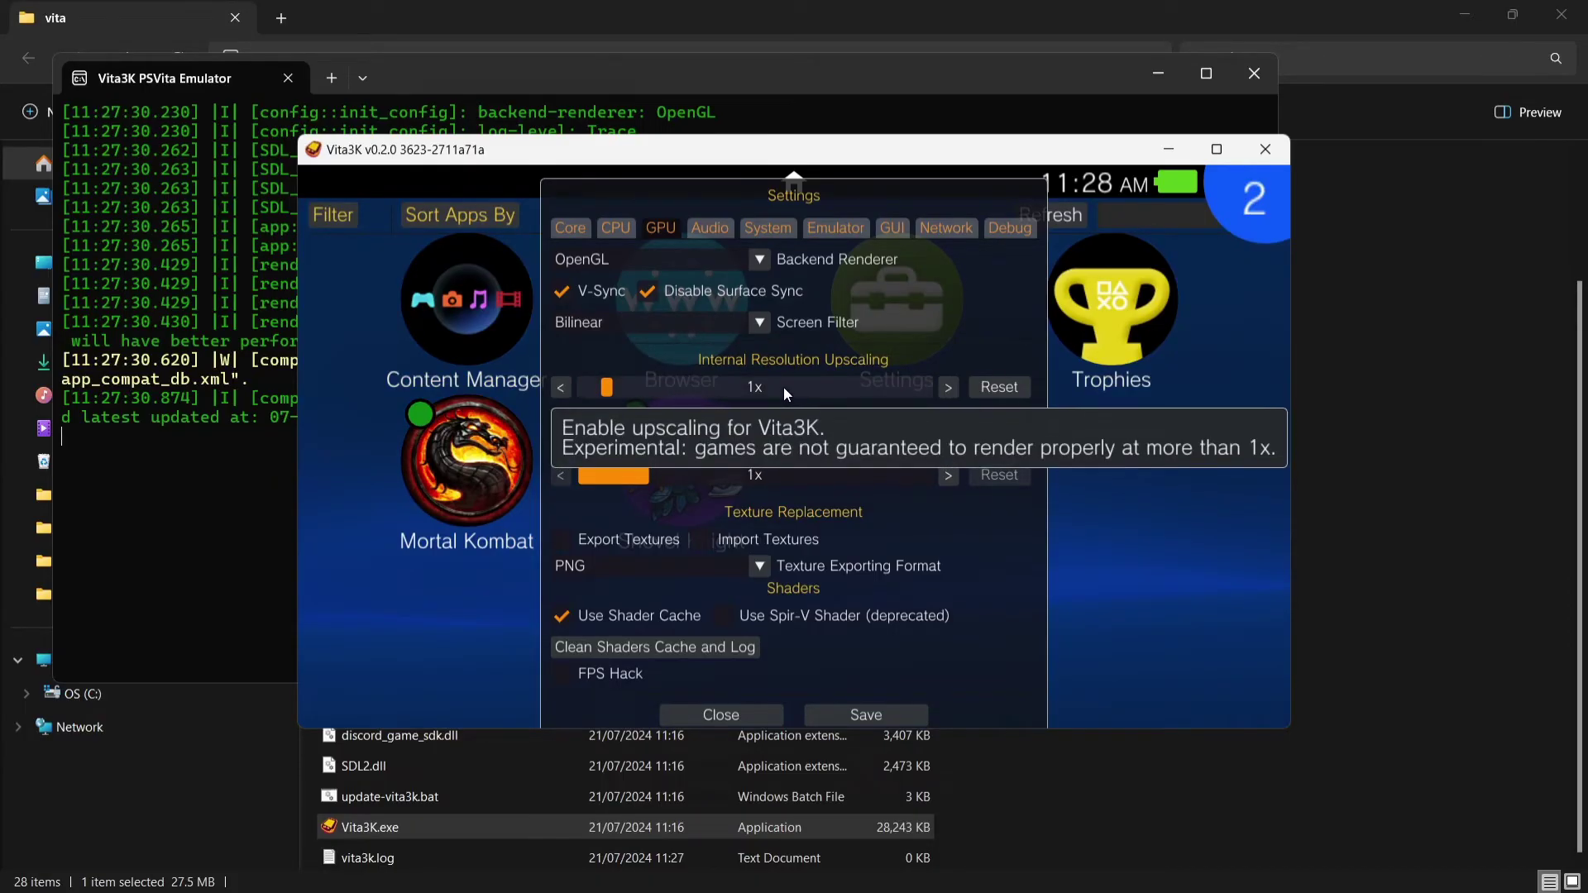
- Set the internal resolution upscaling to 2x (1920x1088)
left_click(948, 386)
left_click(948, 386)
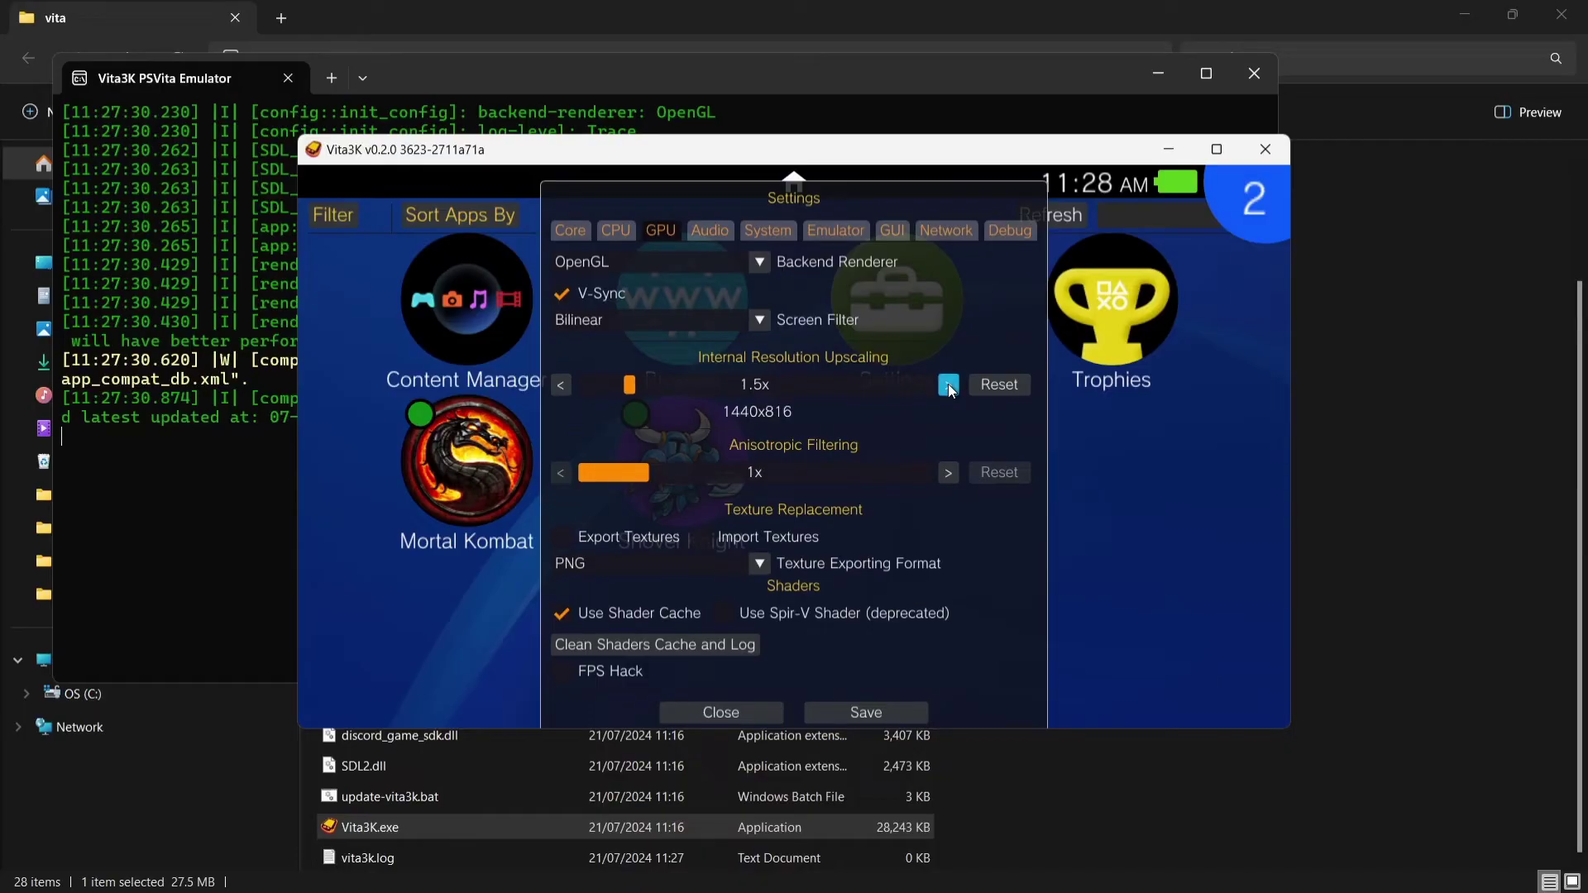
left_click(948, 386)
left_click(948, 386)
left_click(948, 387)
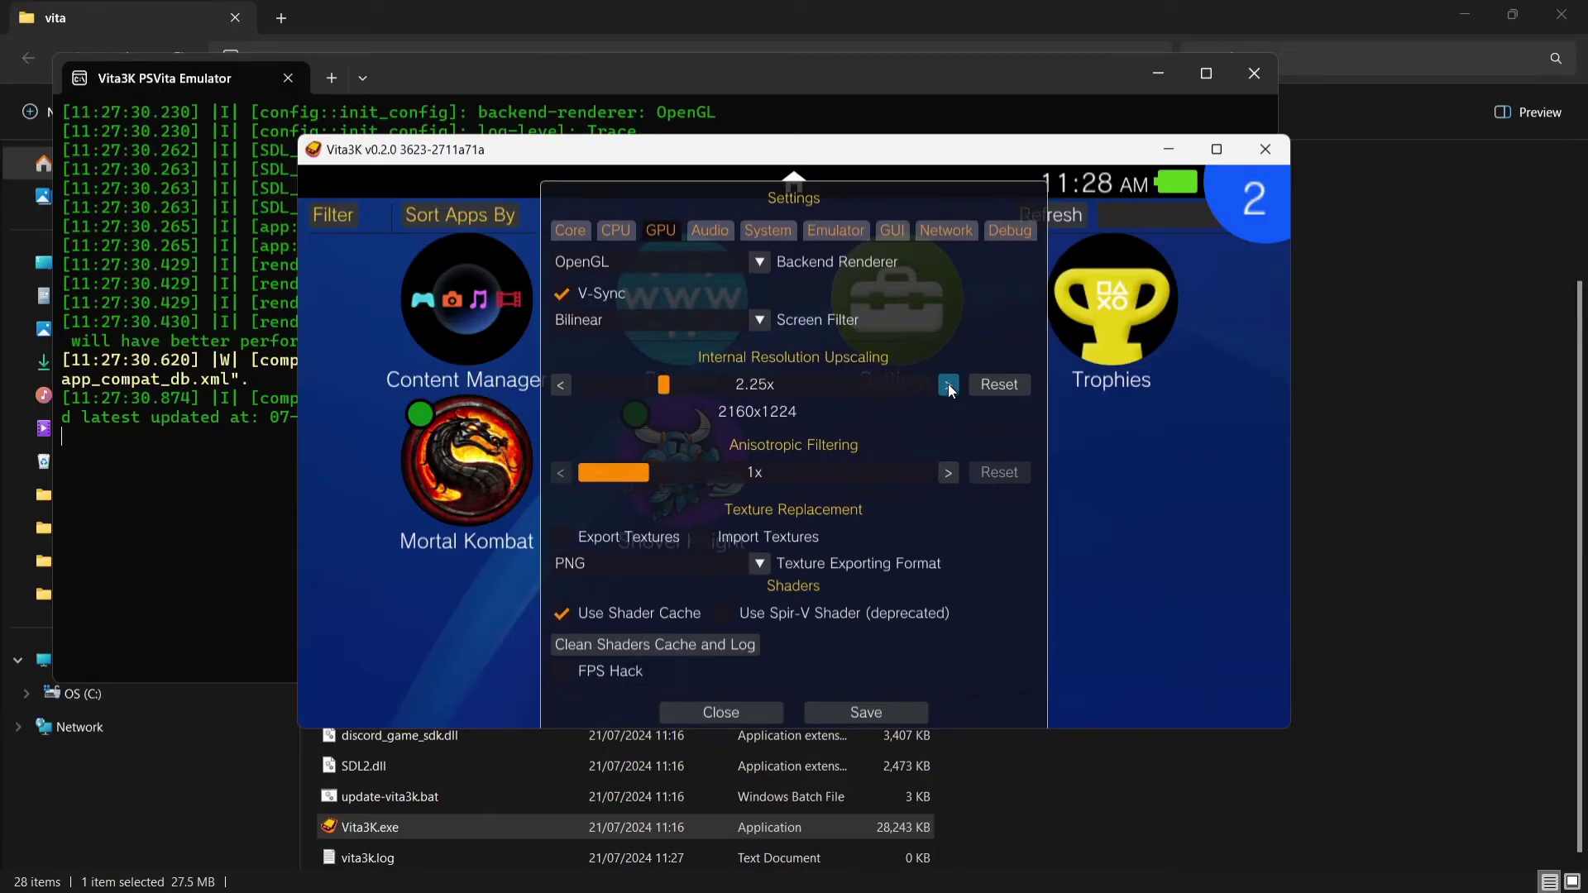
left_click(562, 385)
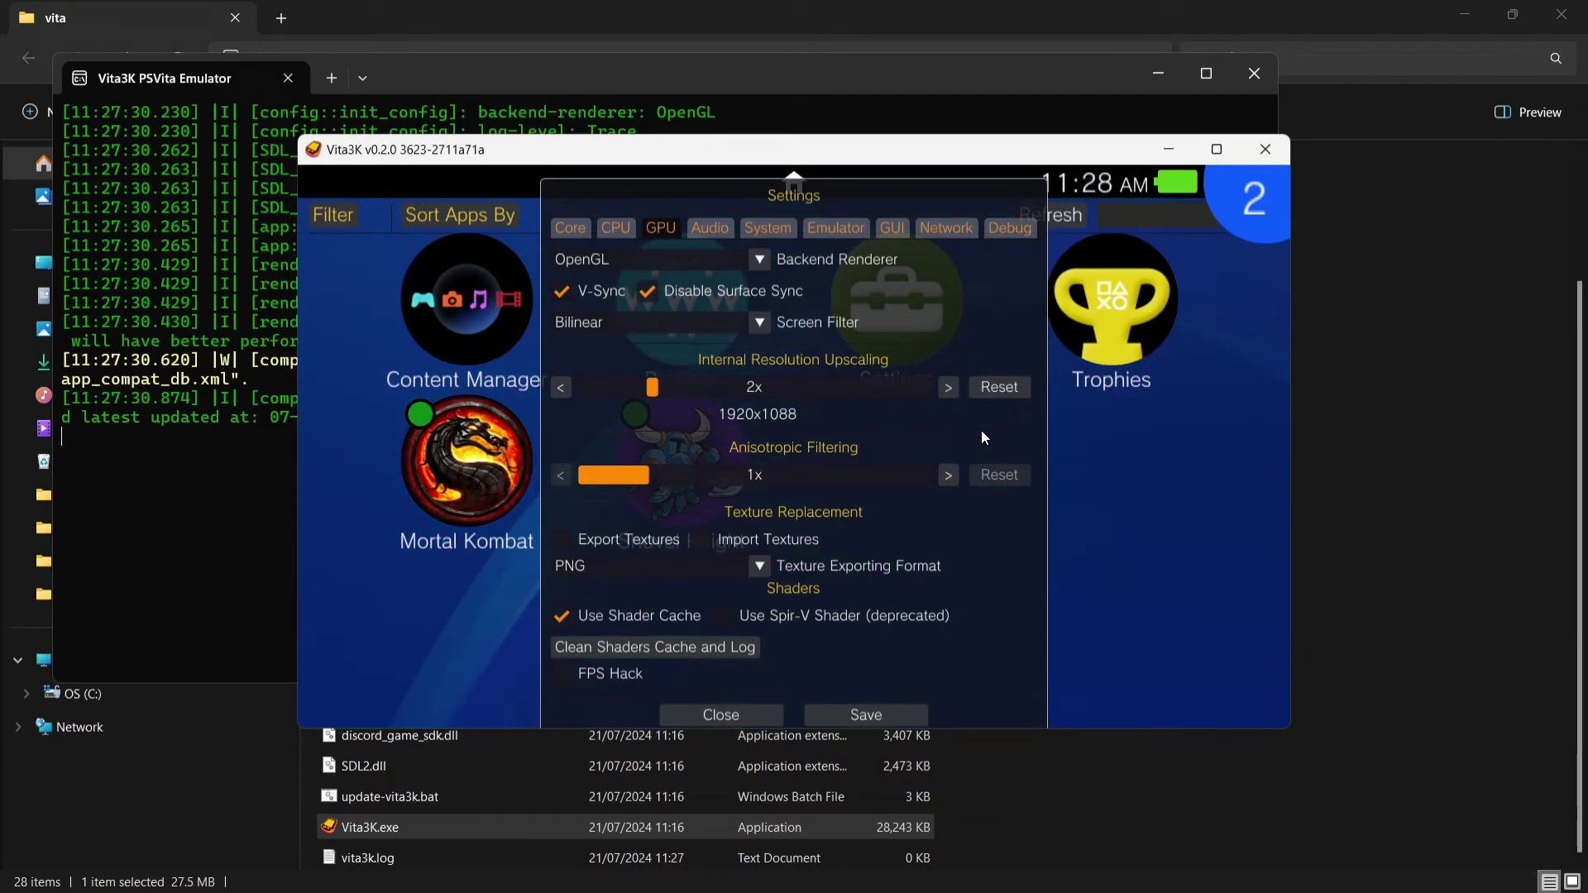
- Set anisotropic filtering to 4x, review the GUI settings and close the settings window
left_click(948, 475)
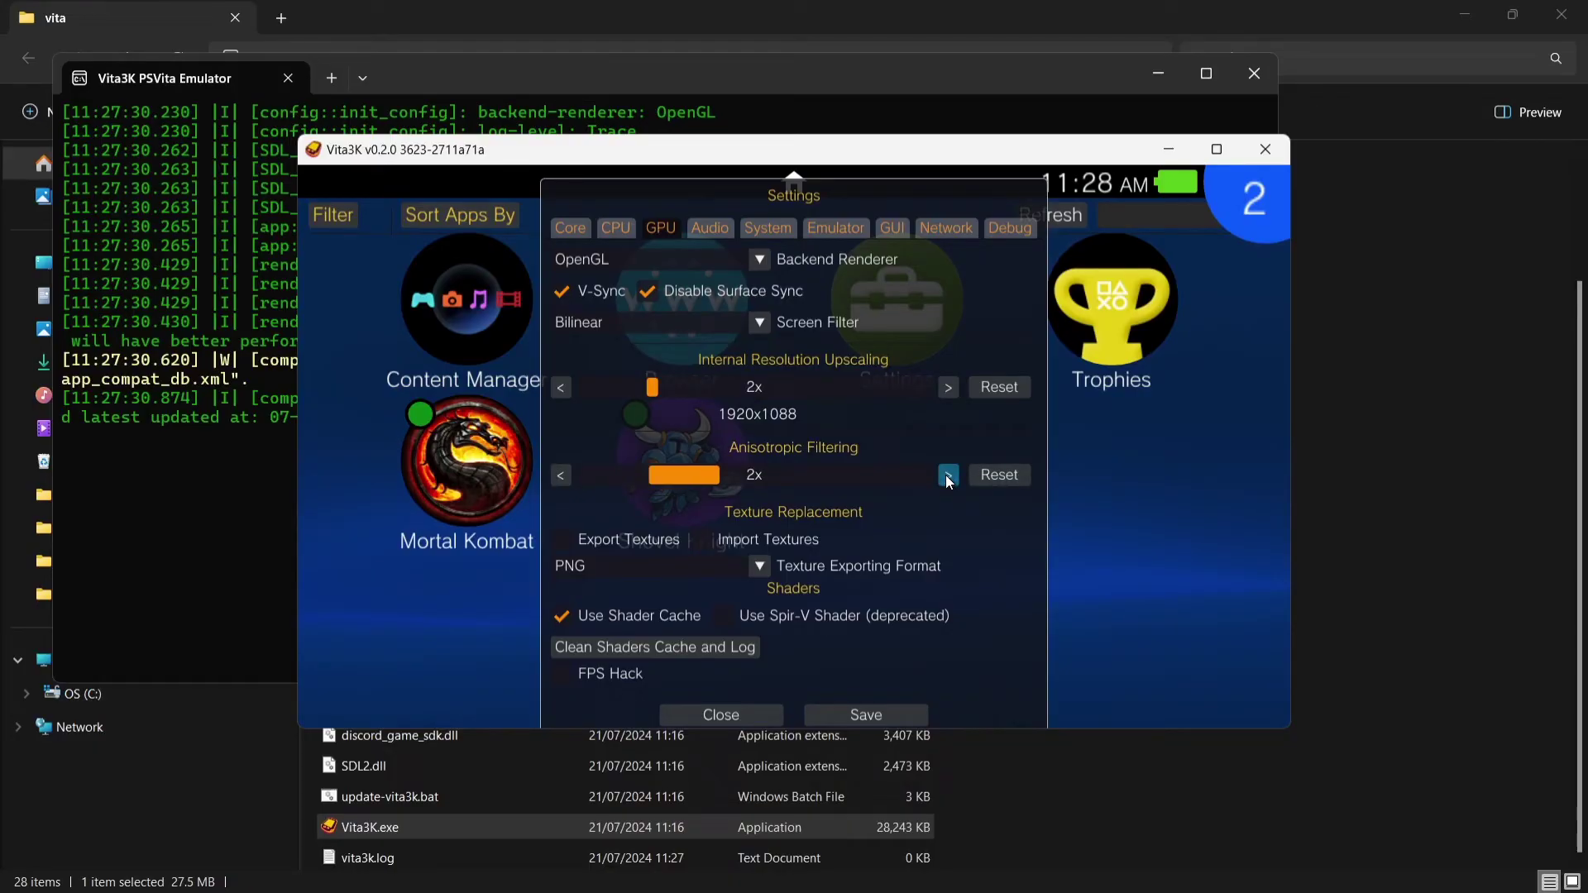
left_click(948, 476)
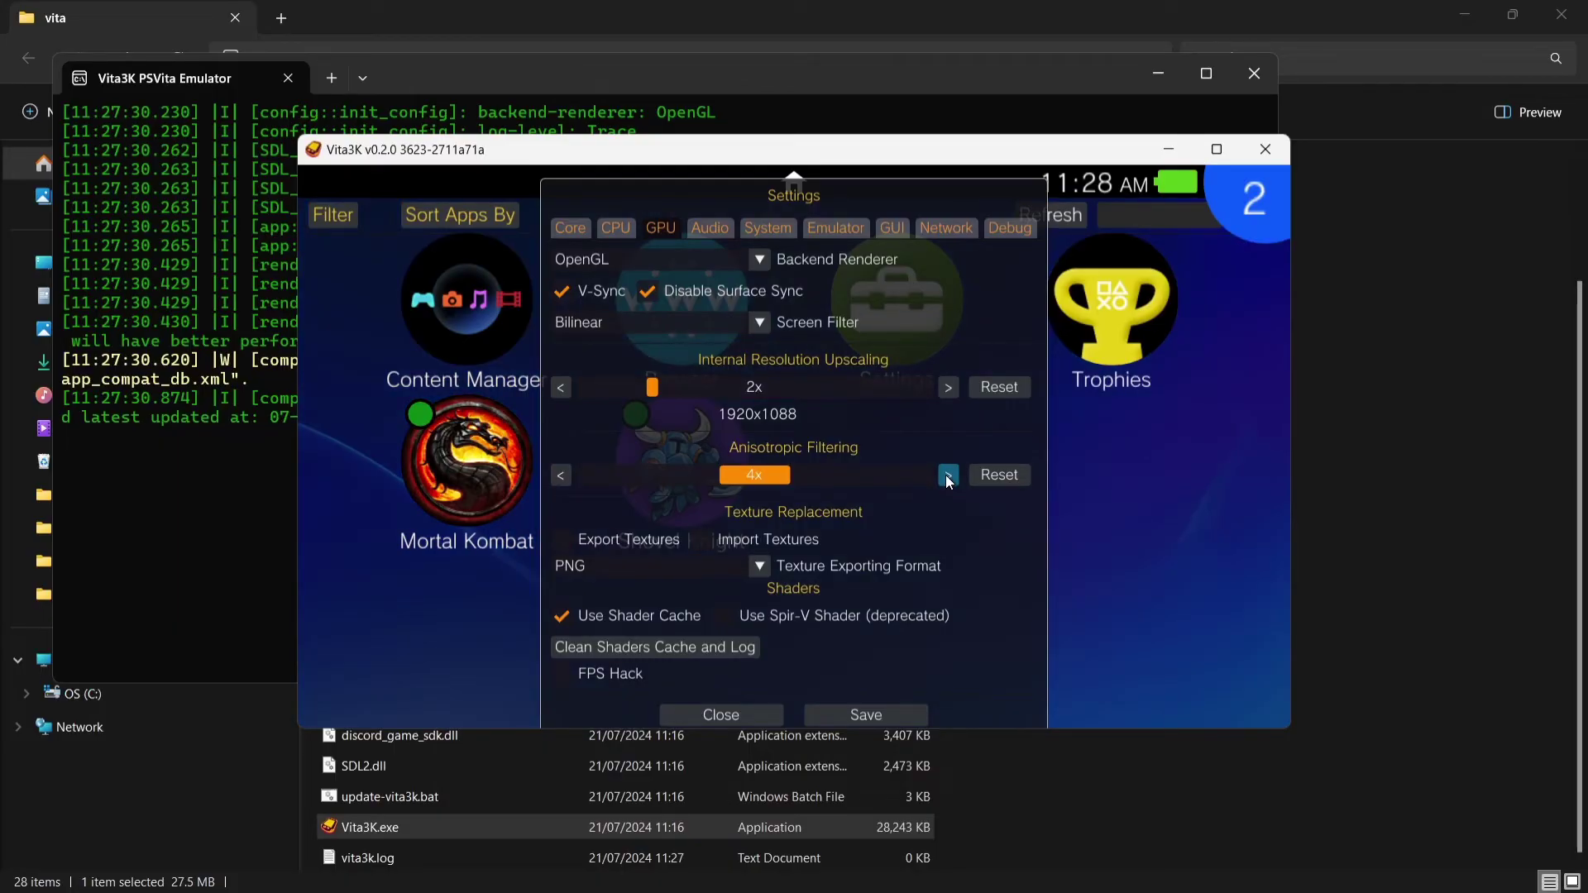
left_click(892, 228)
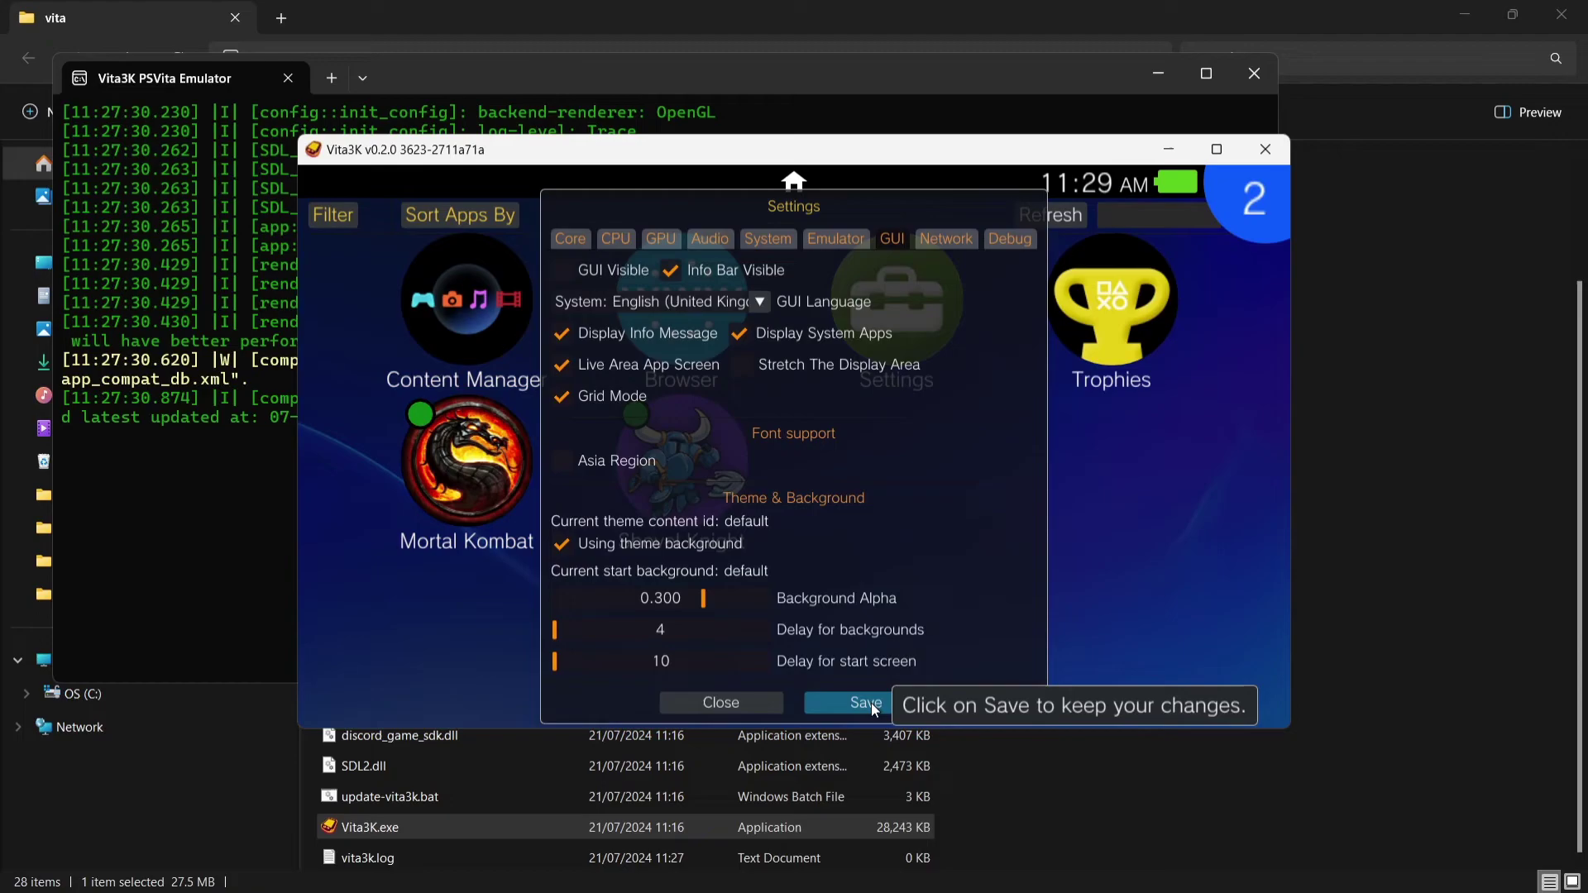
left_click(758, 708)
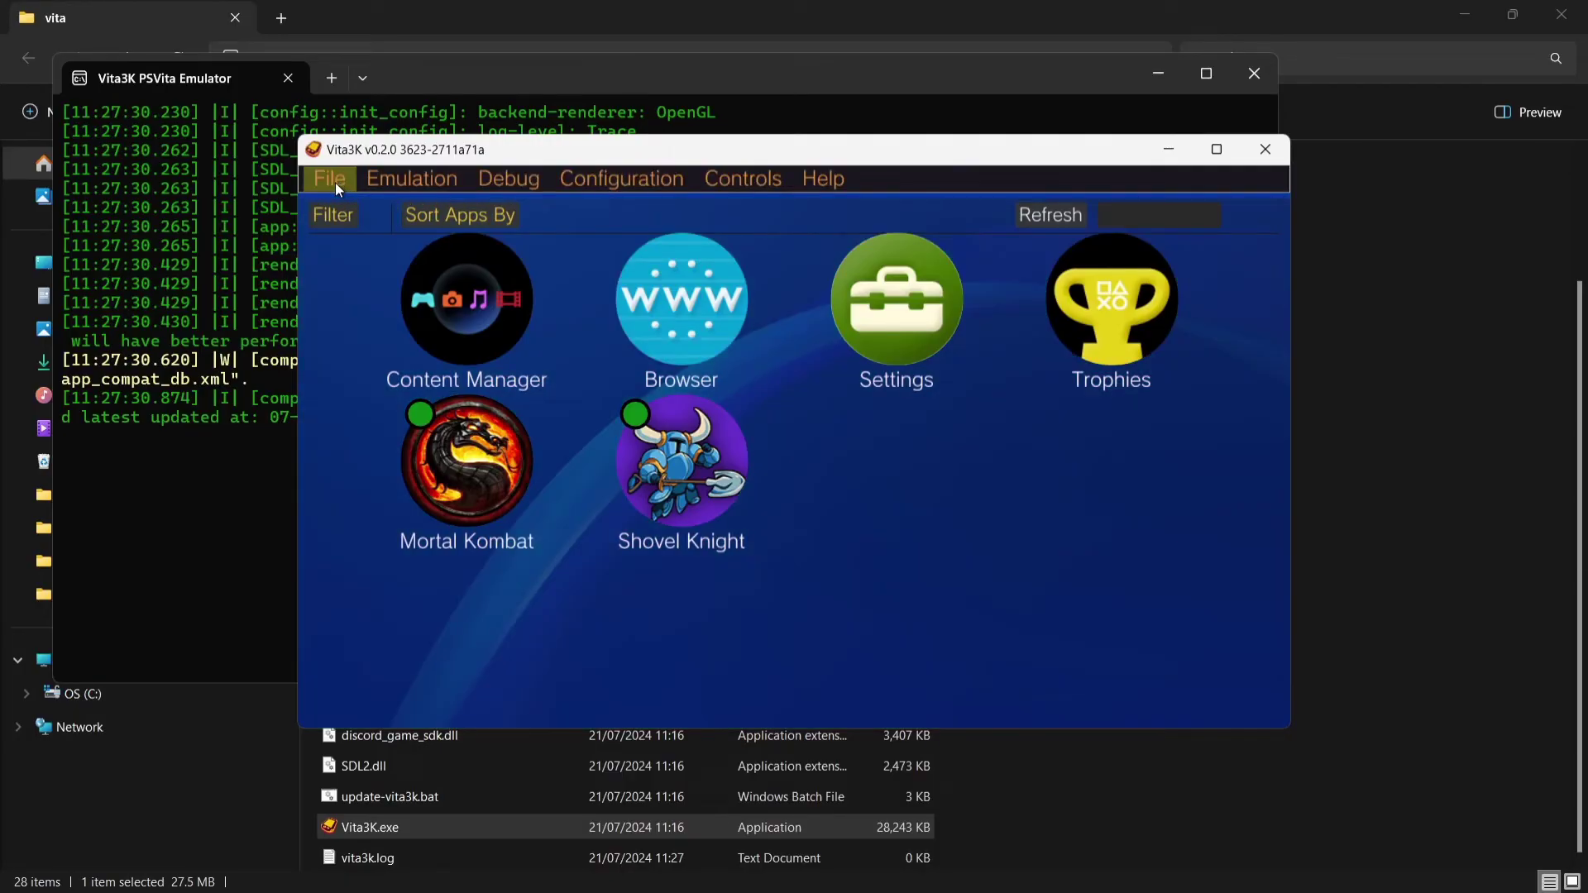
left_click(335, 182)
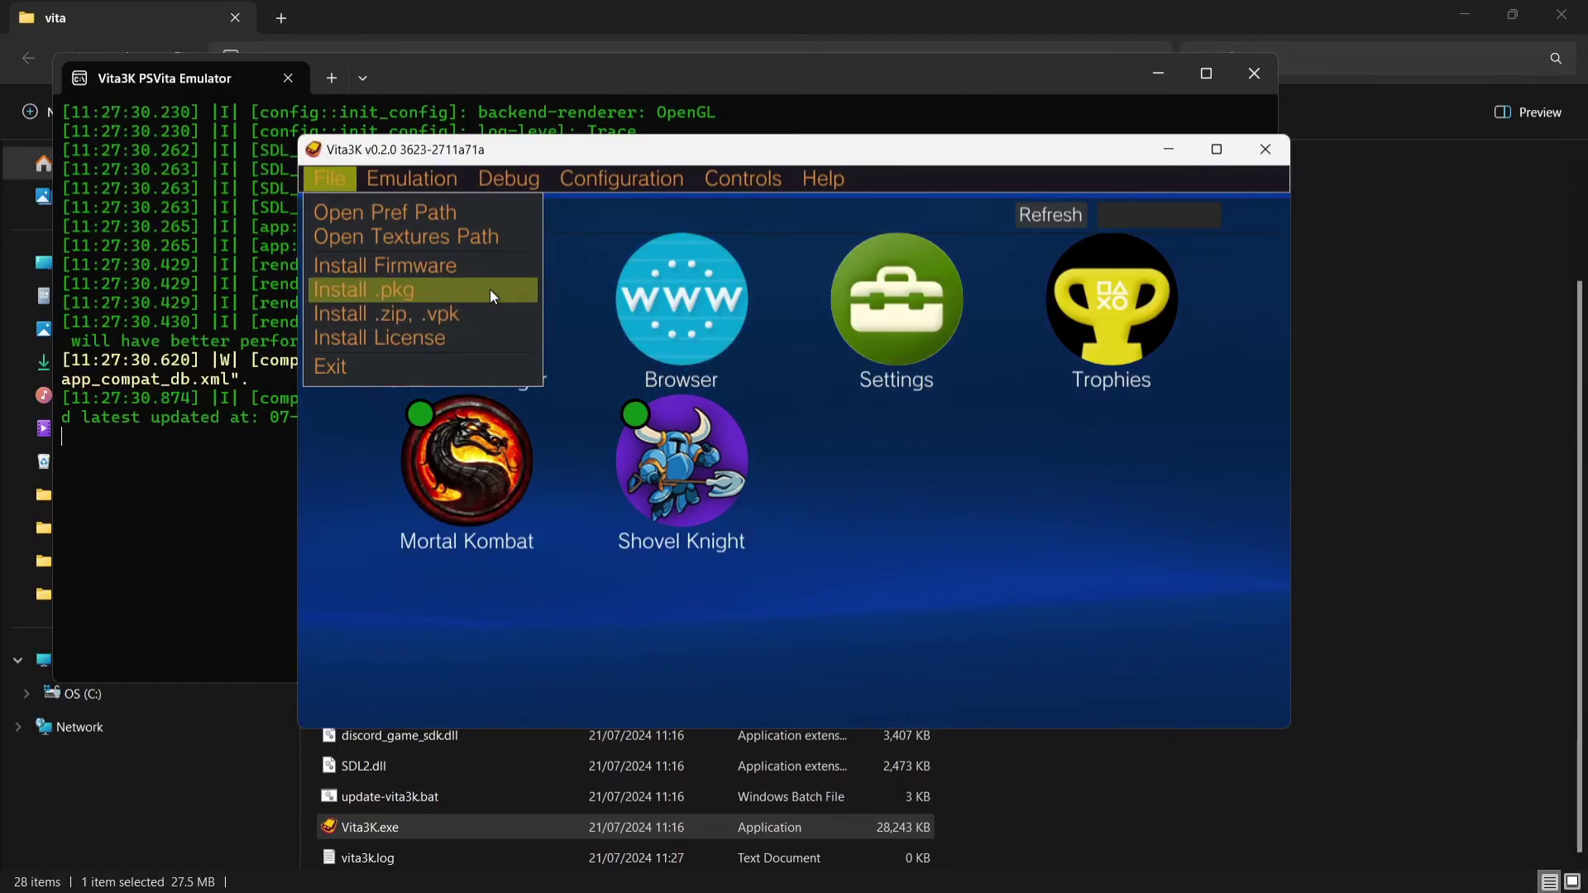
left_click(678, 672)
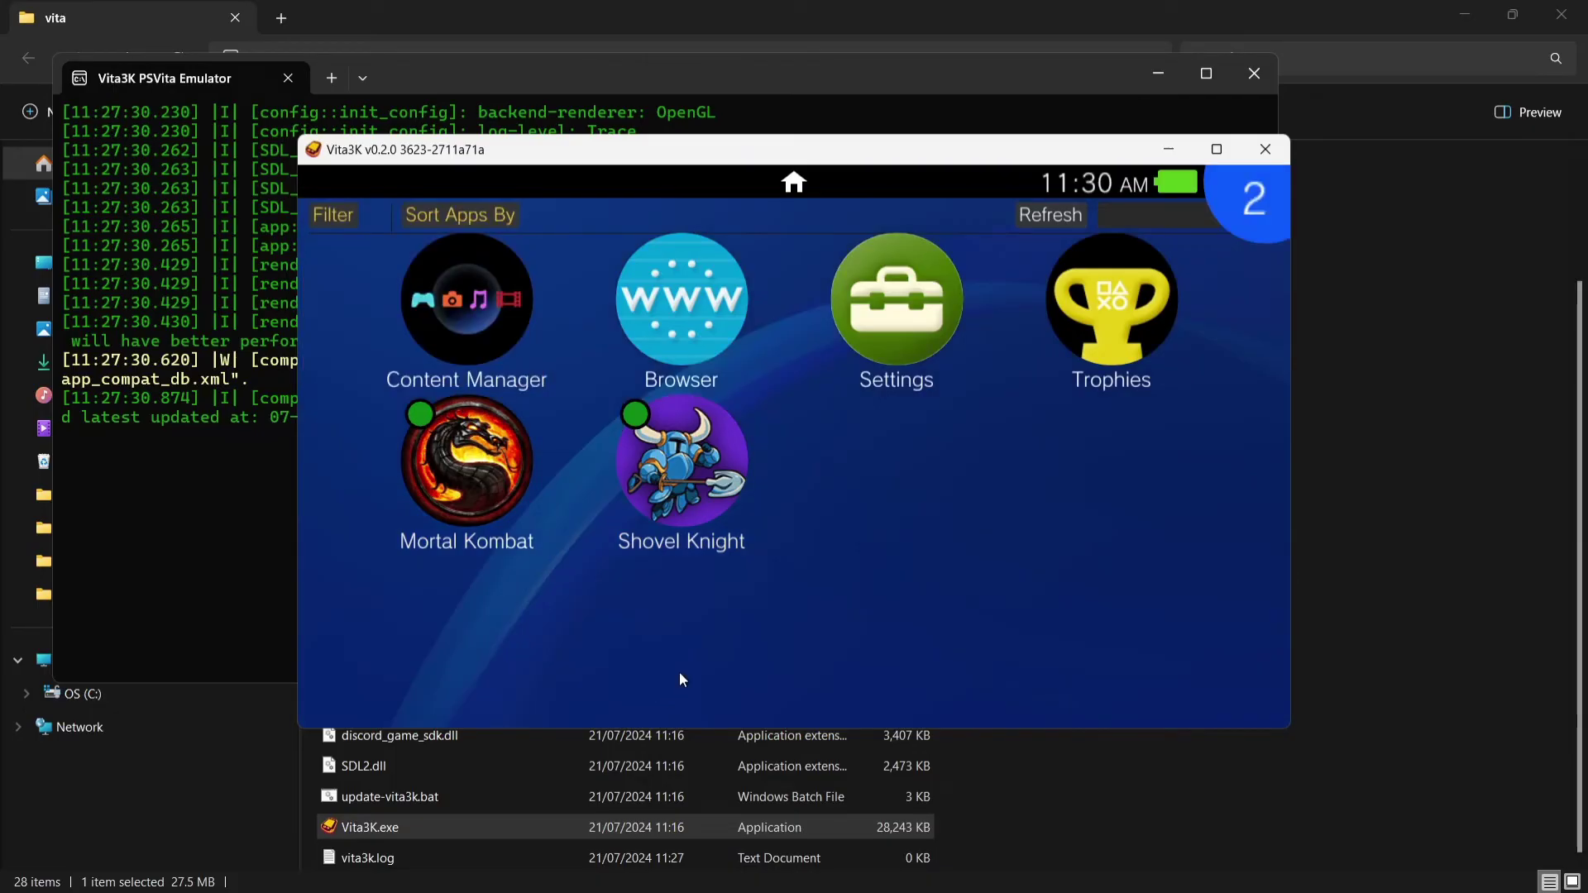
- Open Mortal Kombat's launch page from the home screen and start the game
left_click(483, 484)
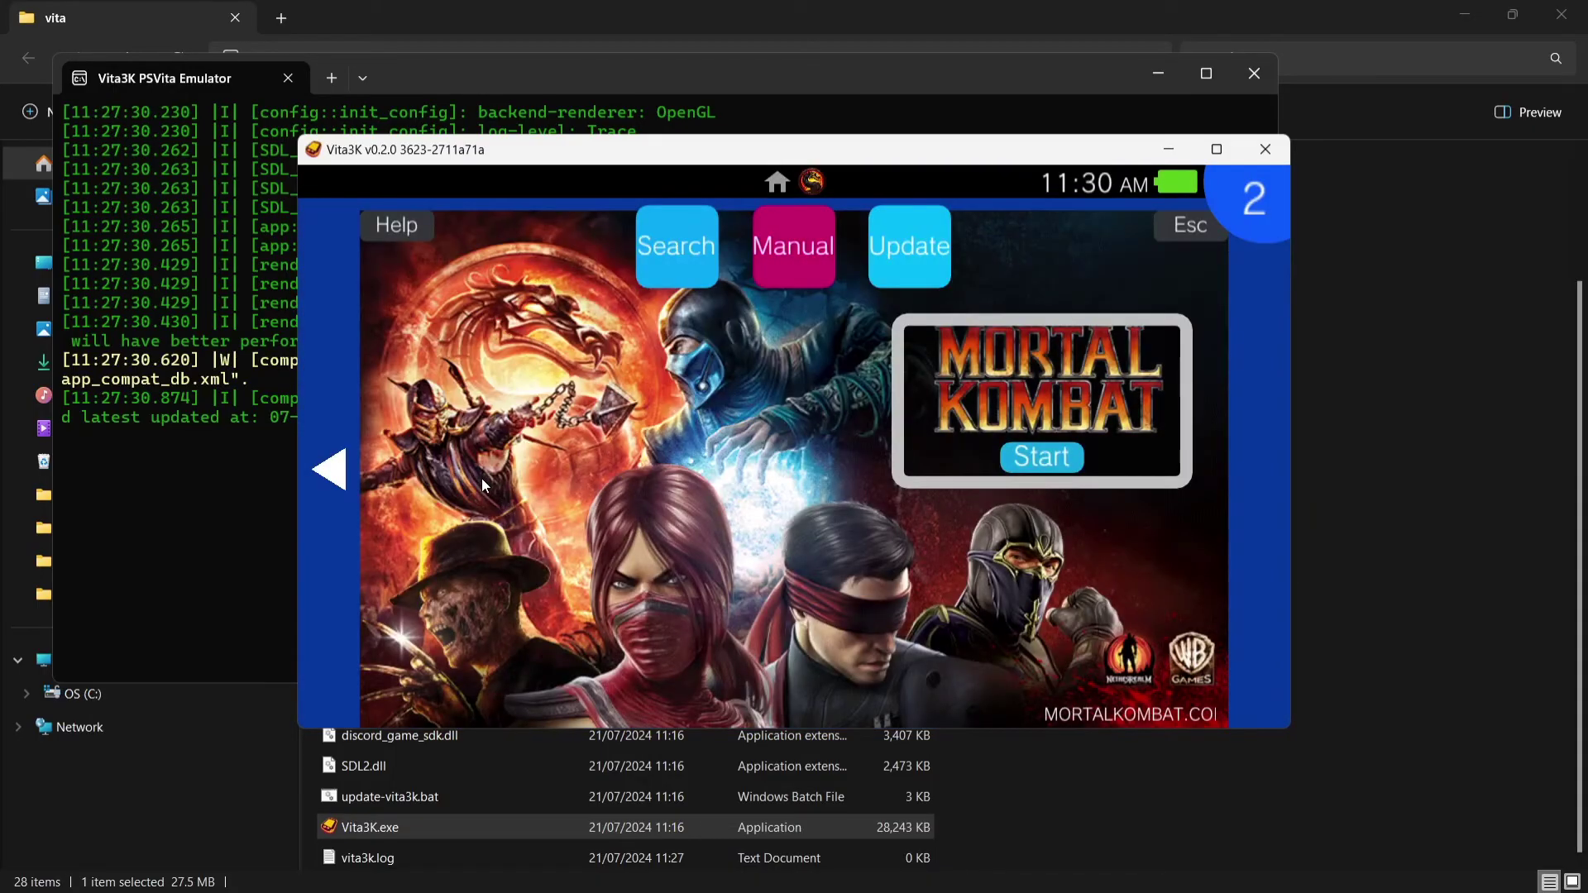
left_click(1000, 415)
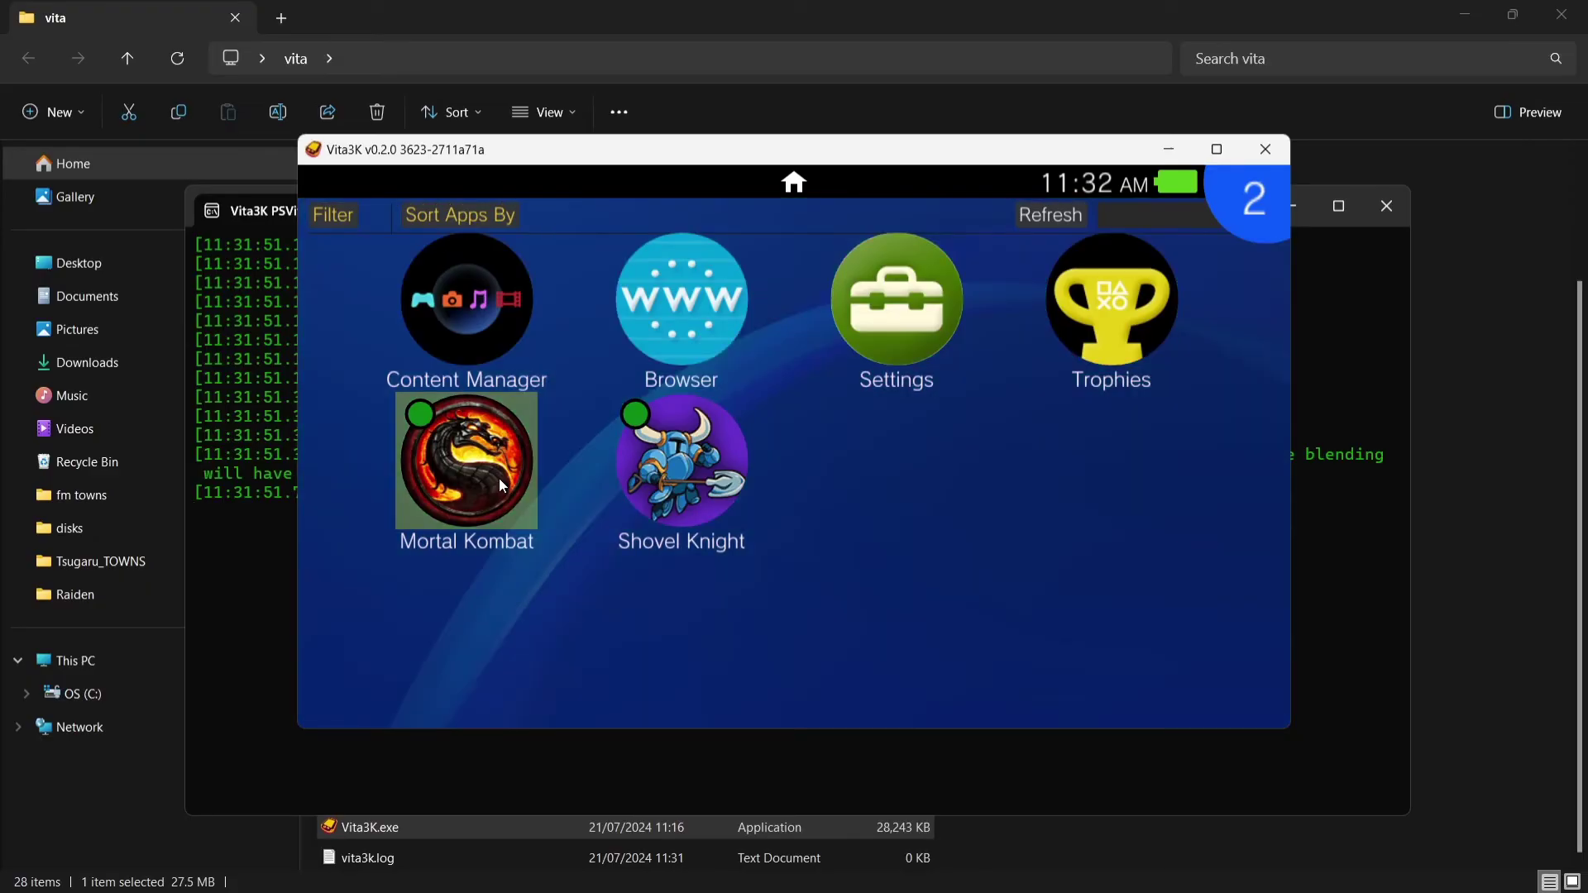
- Create a custom configuration for Mortal Kombat and set its internal resolution upscaling to 2.5x (2400x1360)
right_click(500, 482)
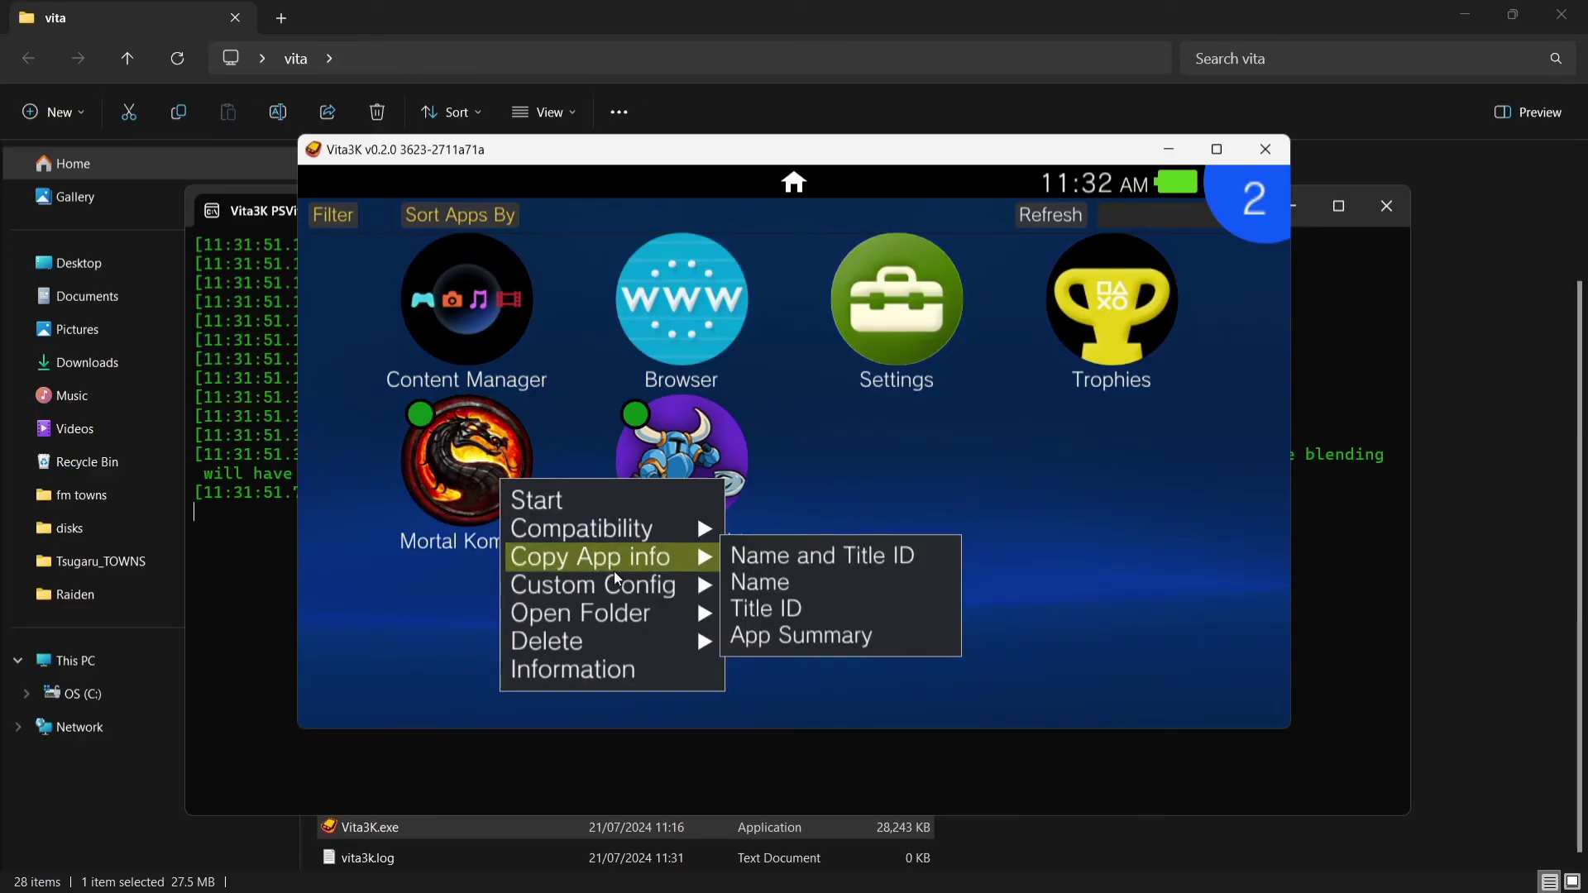
mouse_move(629, 585)
left_click(760, 589)
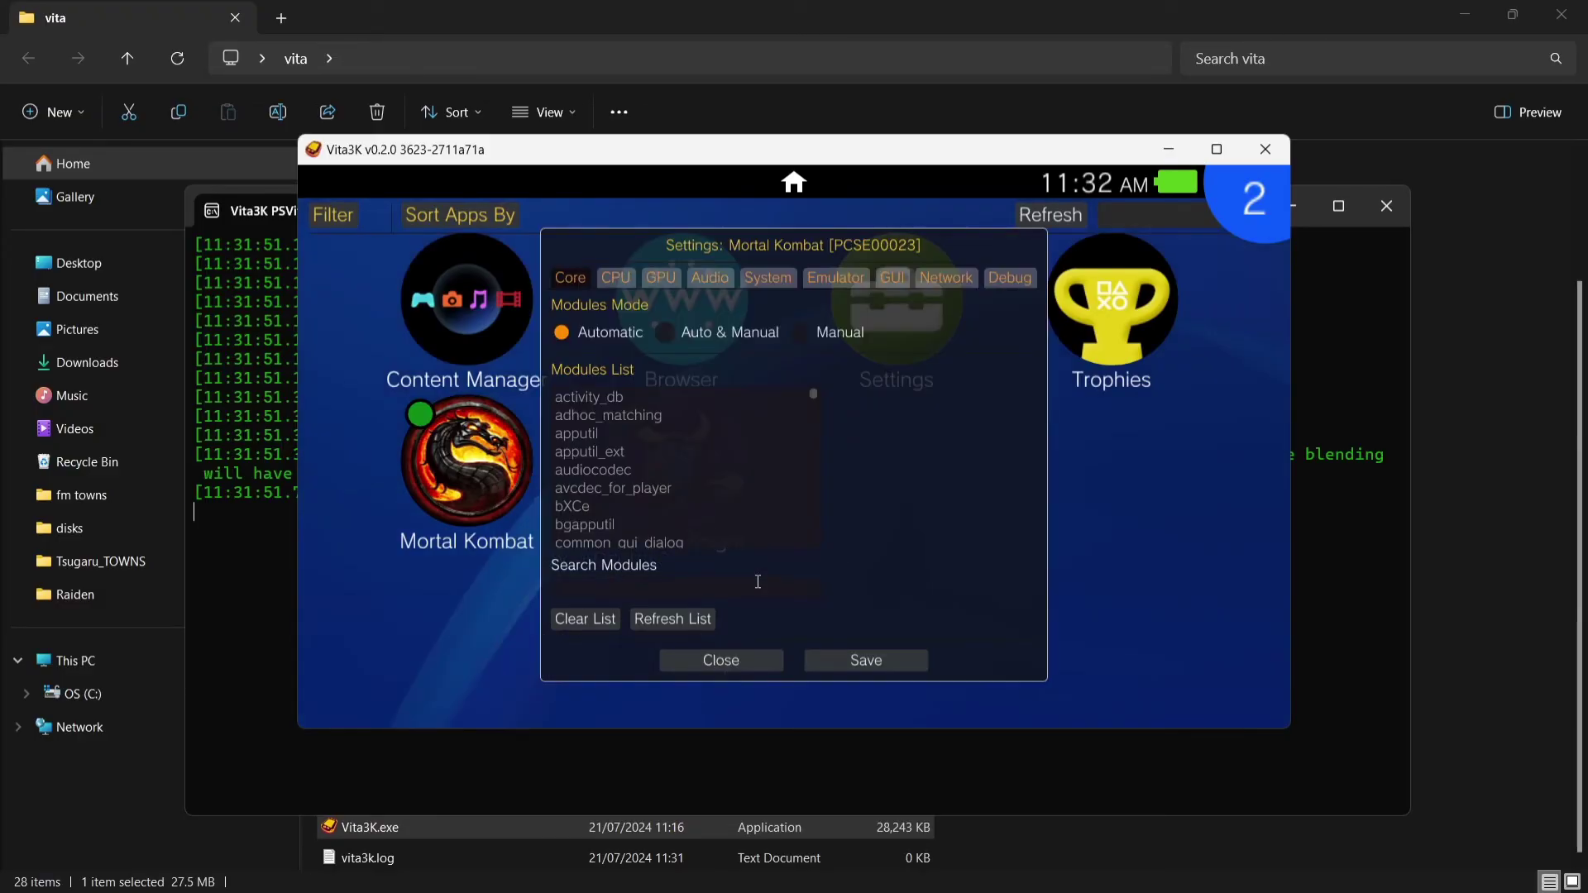
left_click(662, 280)
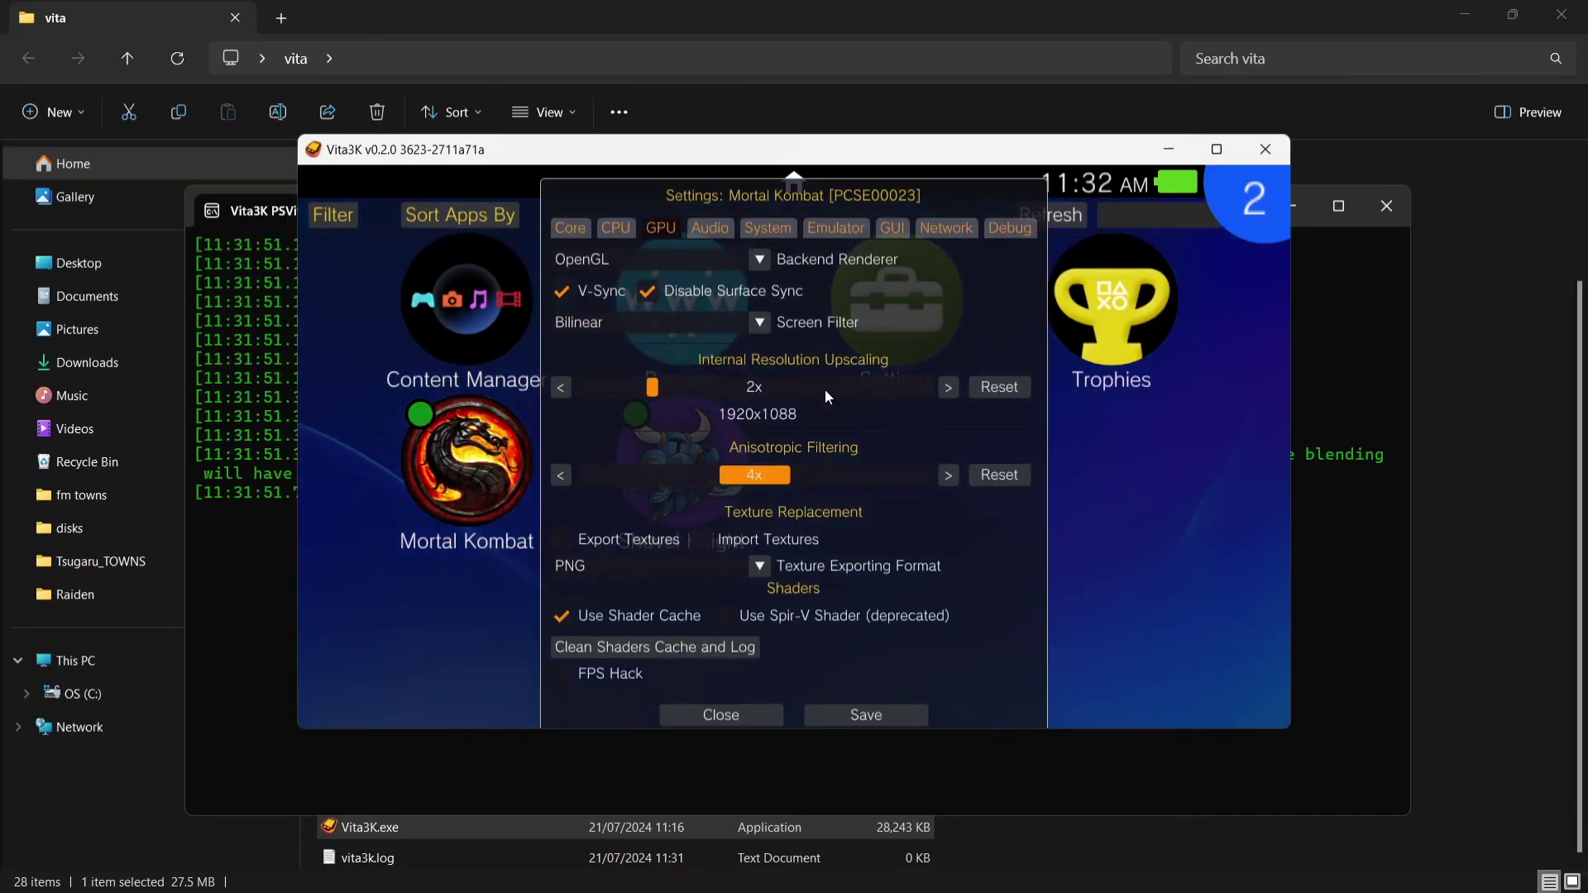
left_click(948, 387)
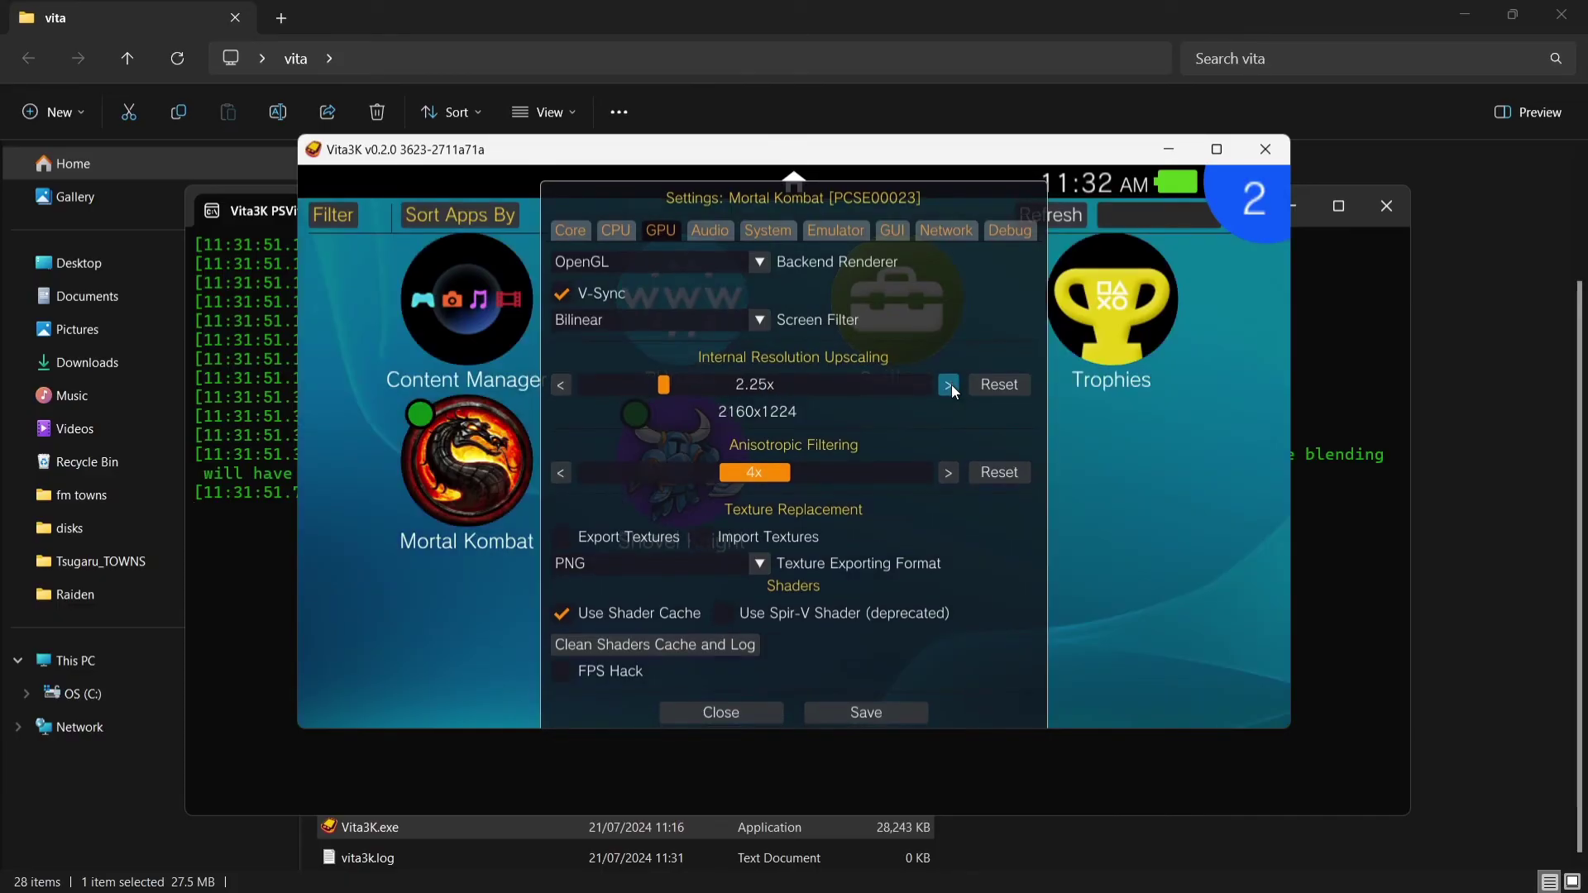
left_click(949, 388)
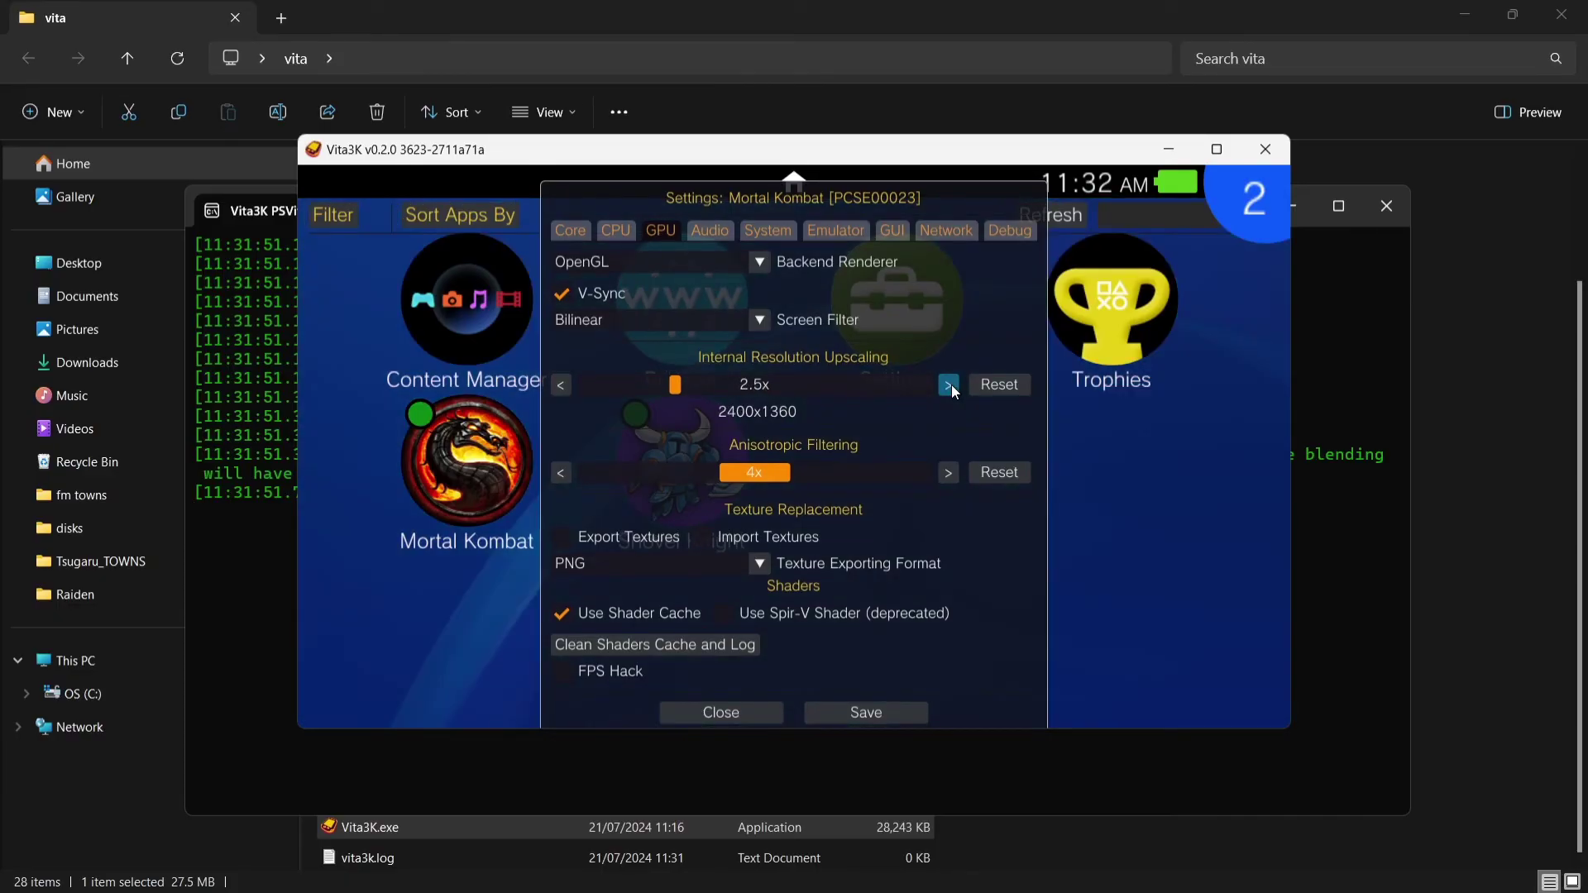
- Set anisotropic filtering to 8x in Mortal Kombat's GPU settings and save the custom configuration
left_click(948, 474)
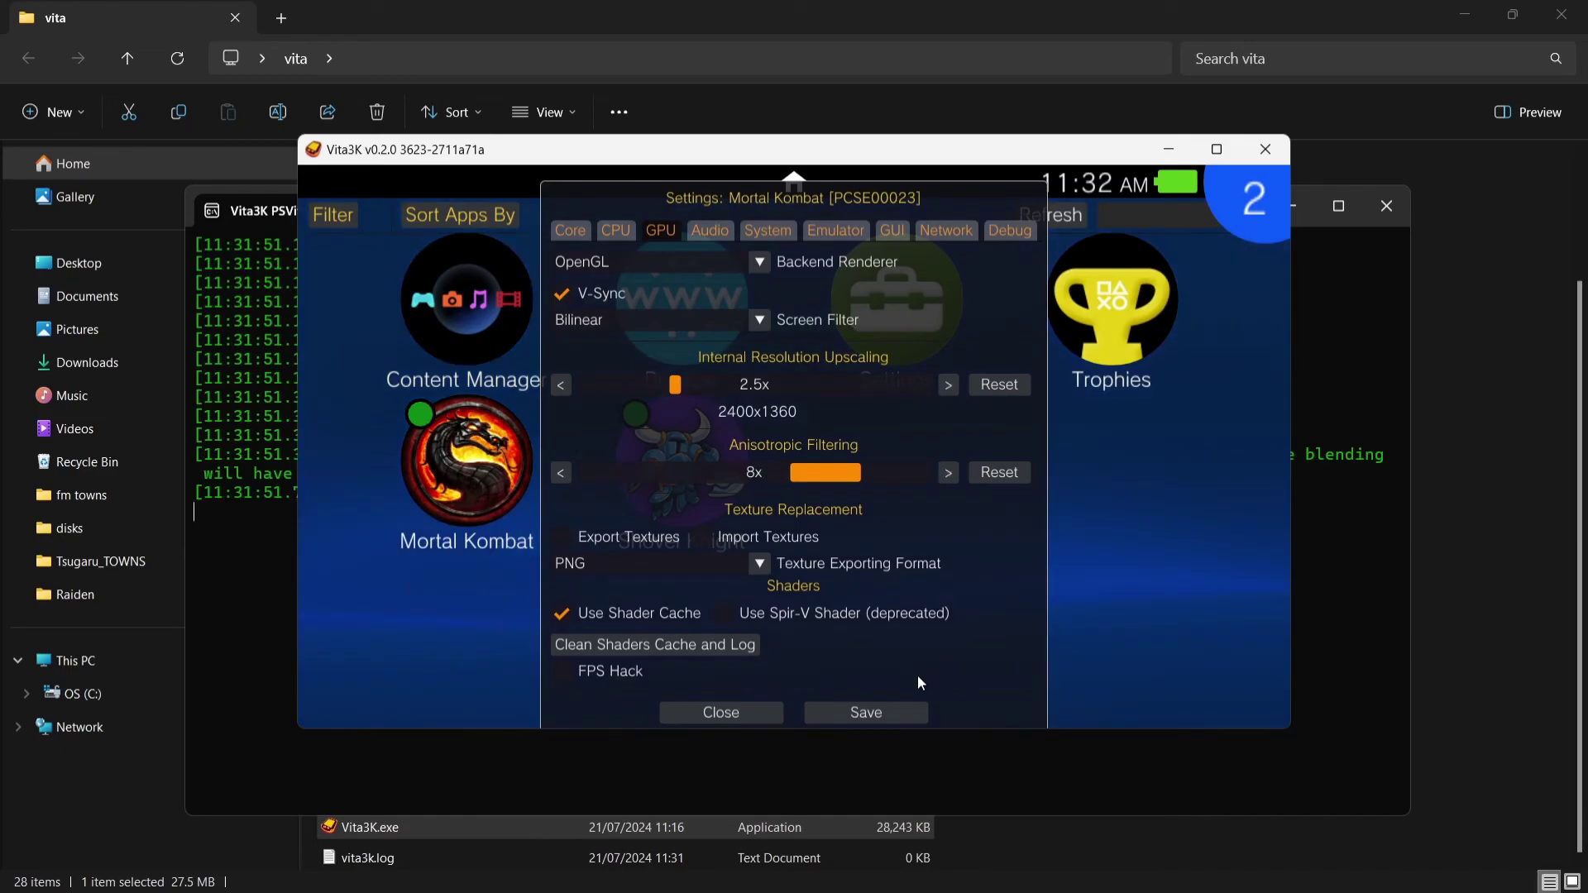
left_click(866, 712)
- Launch Mortal Kombat with its custom configuration and make Noob jump in the fight against Jade
right_click(484, 498)
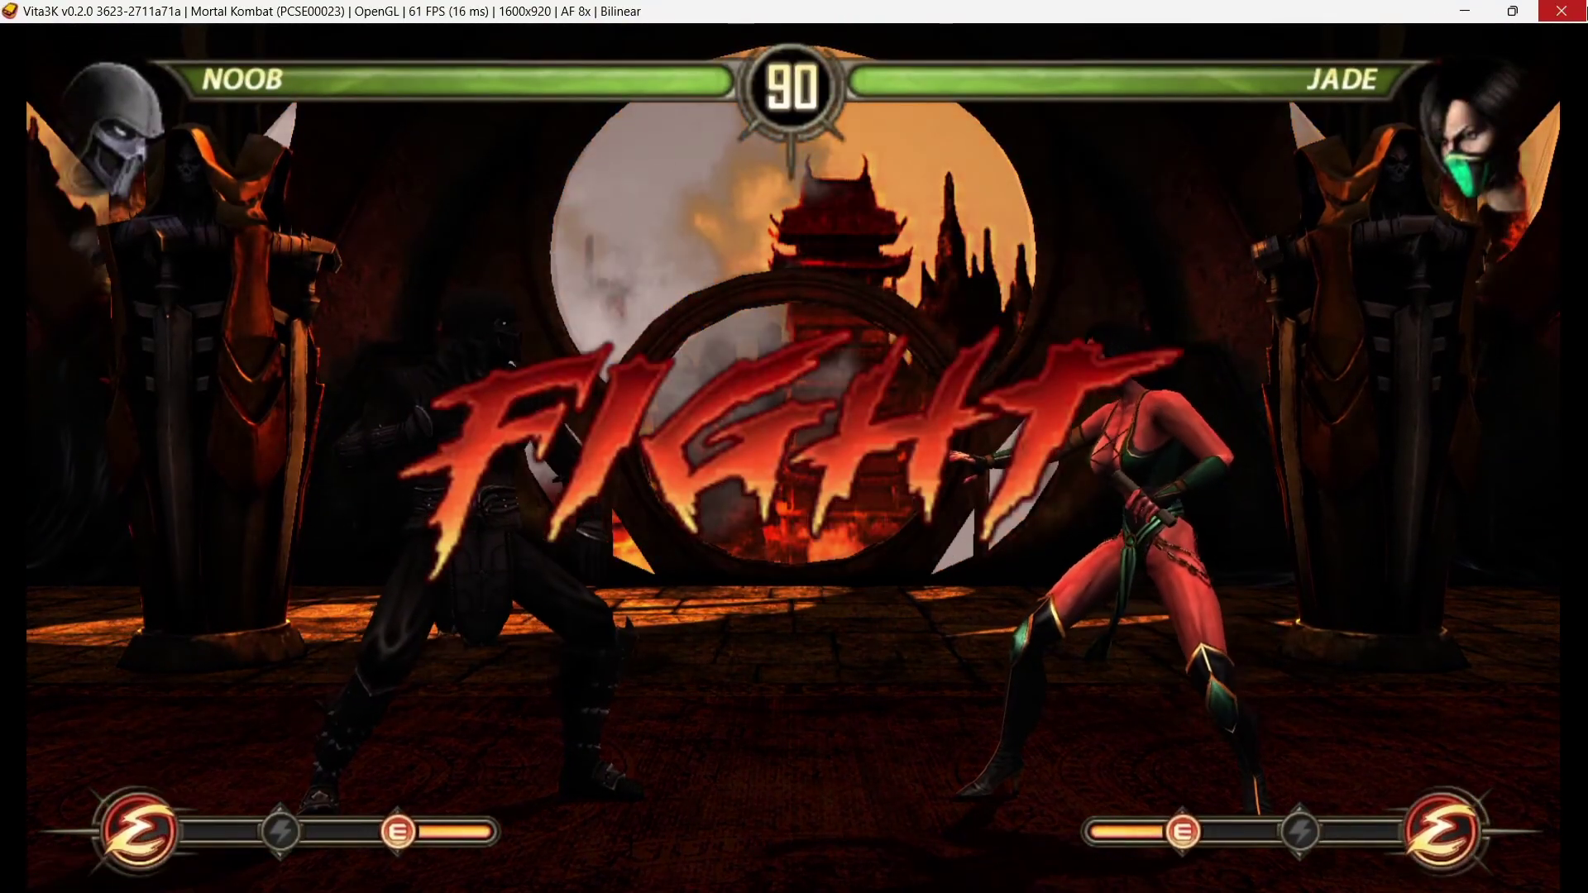
key("Up")
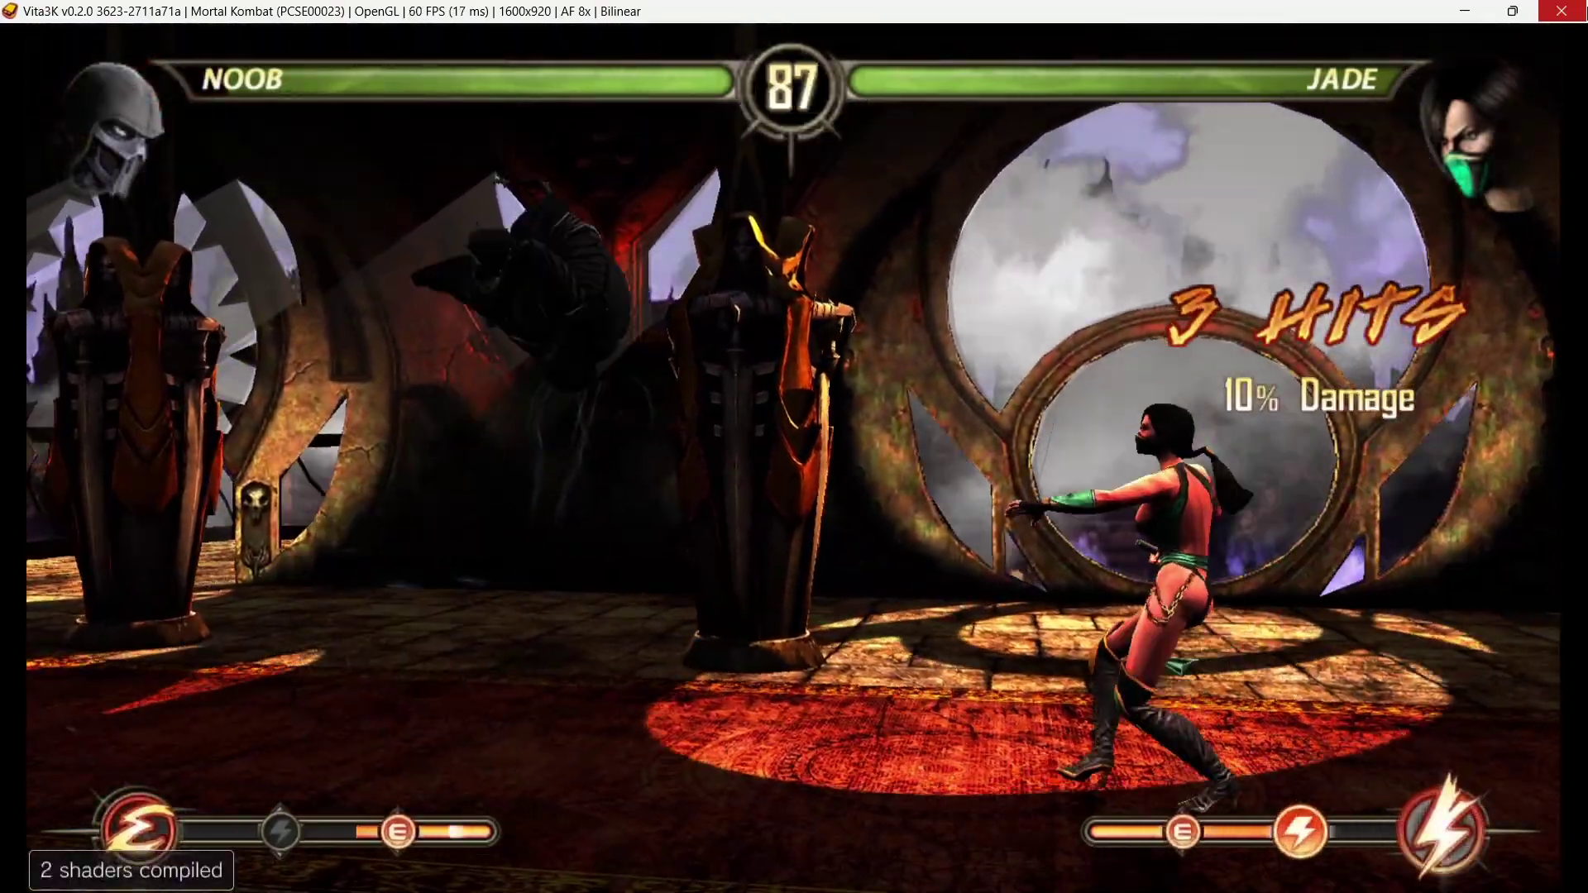
key("Up")
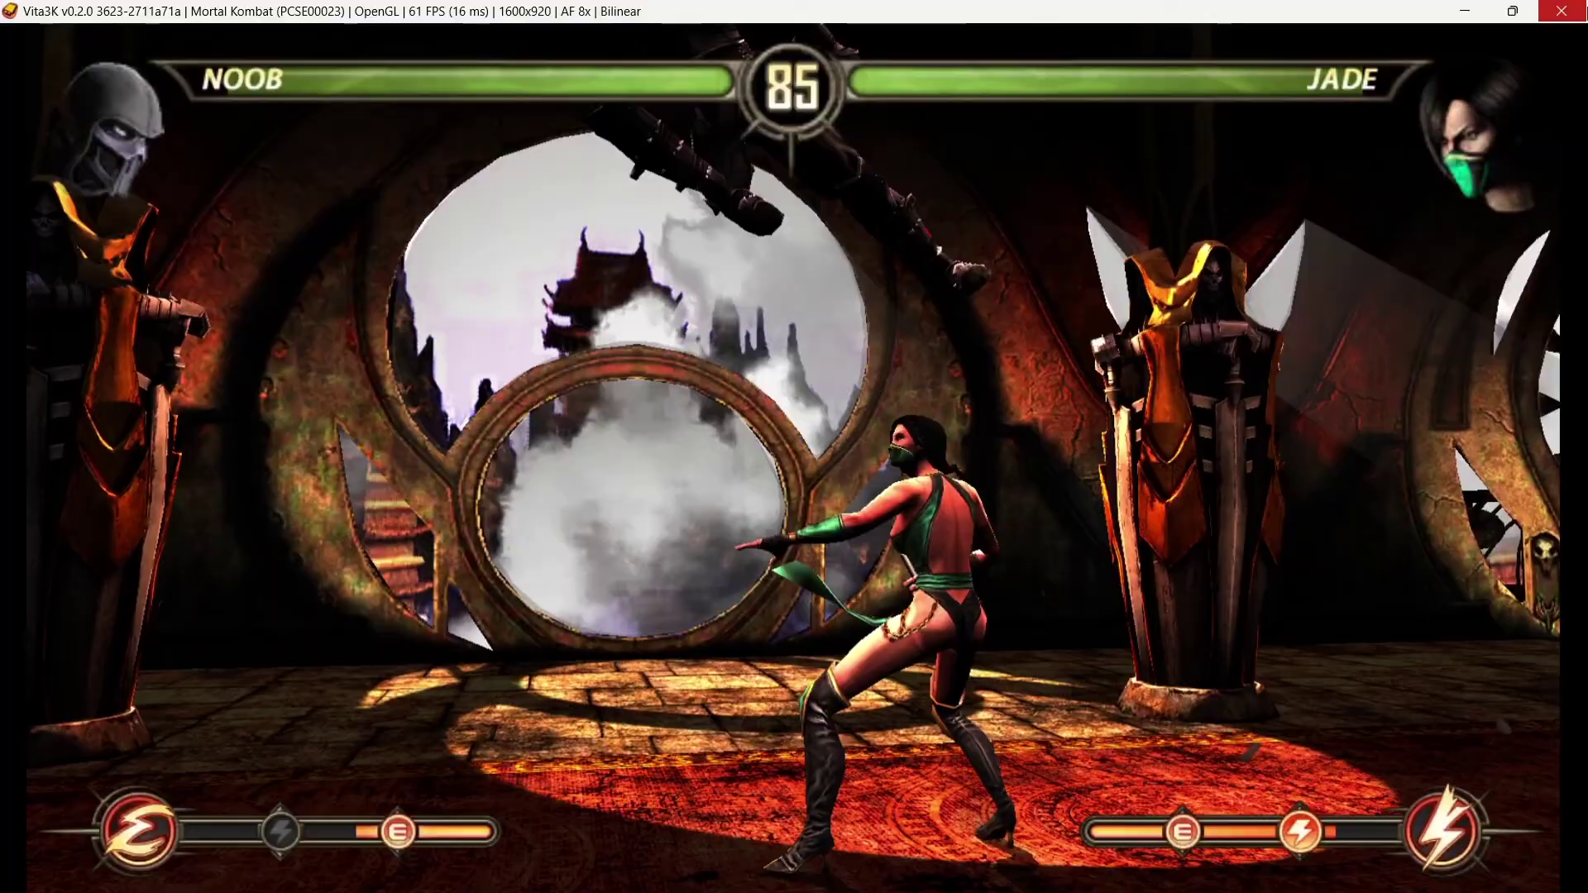